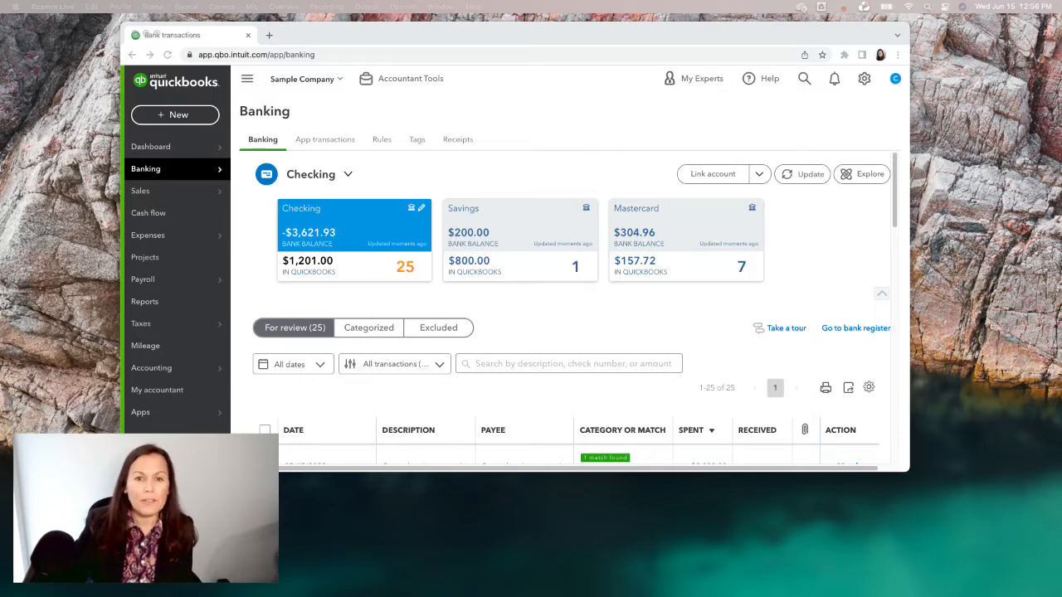
left_click(343, 118)
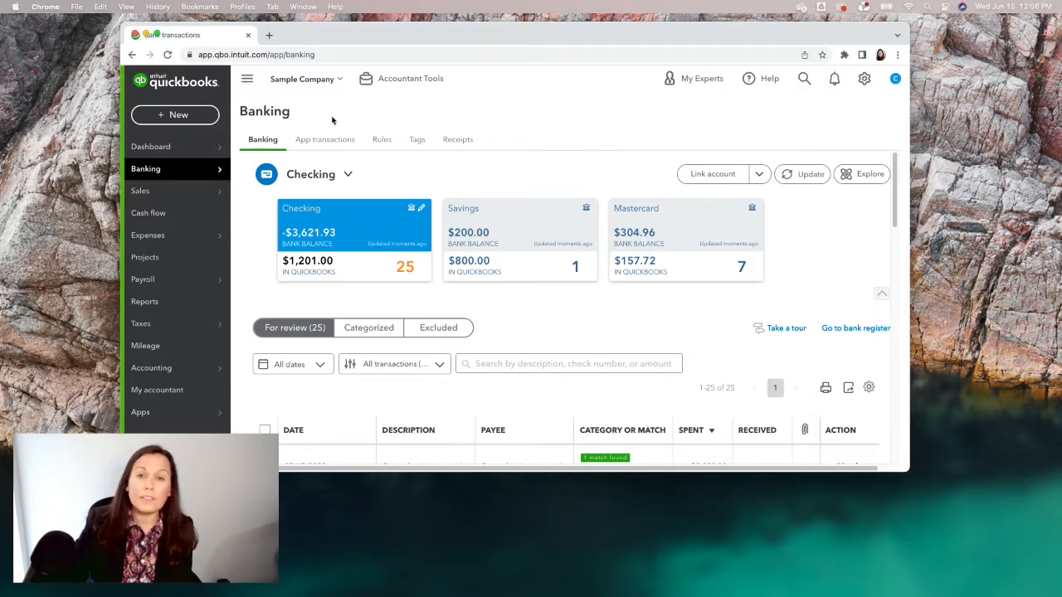
left_click(128, 39)
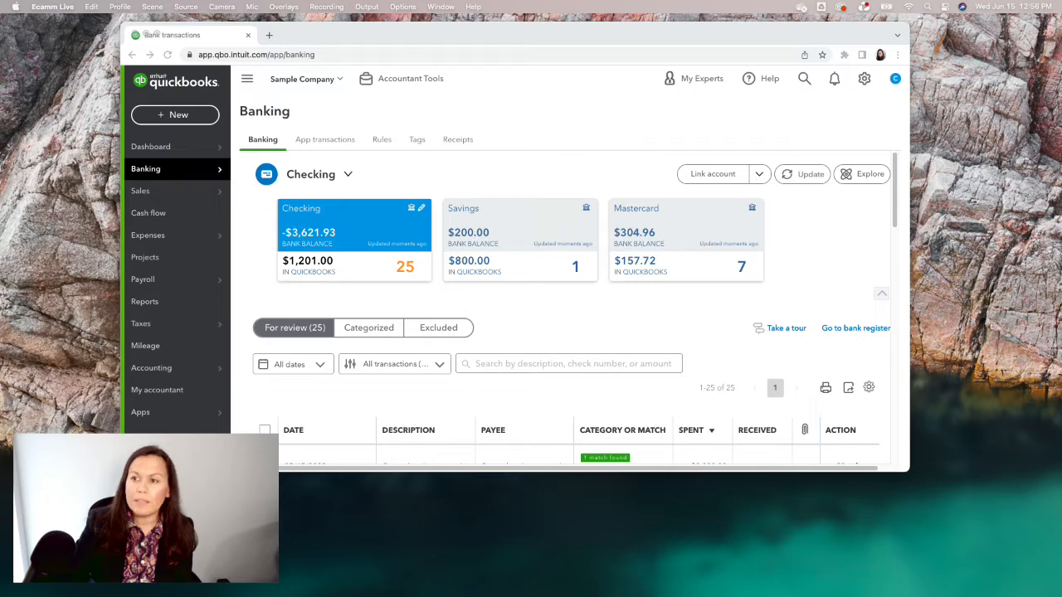
Switch the sample company to Business view and return it to Accountant view
left_click(864, 79)
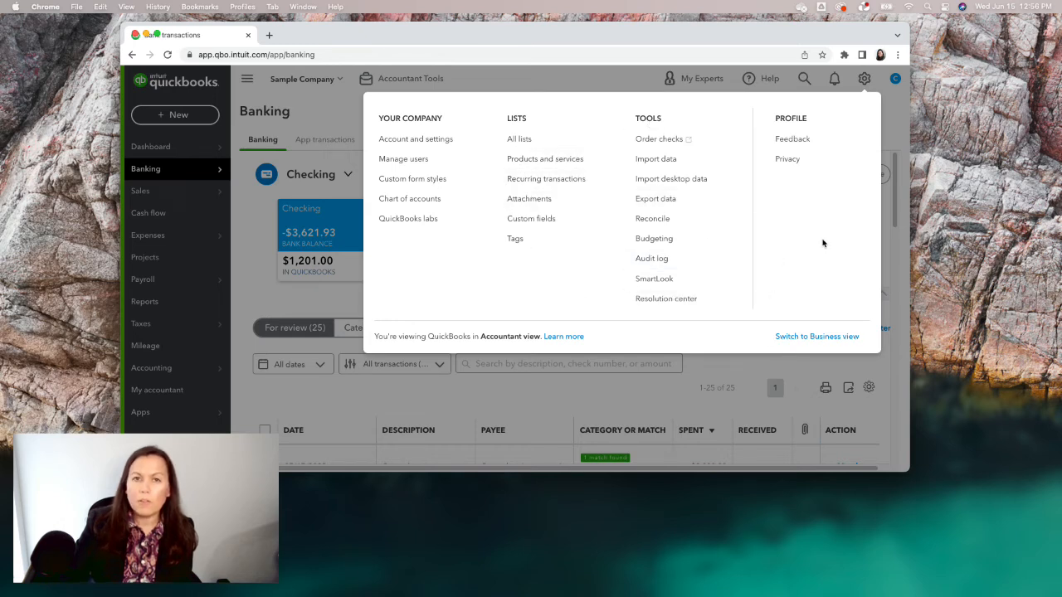
left_click(812, 340)
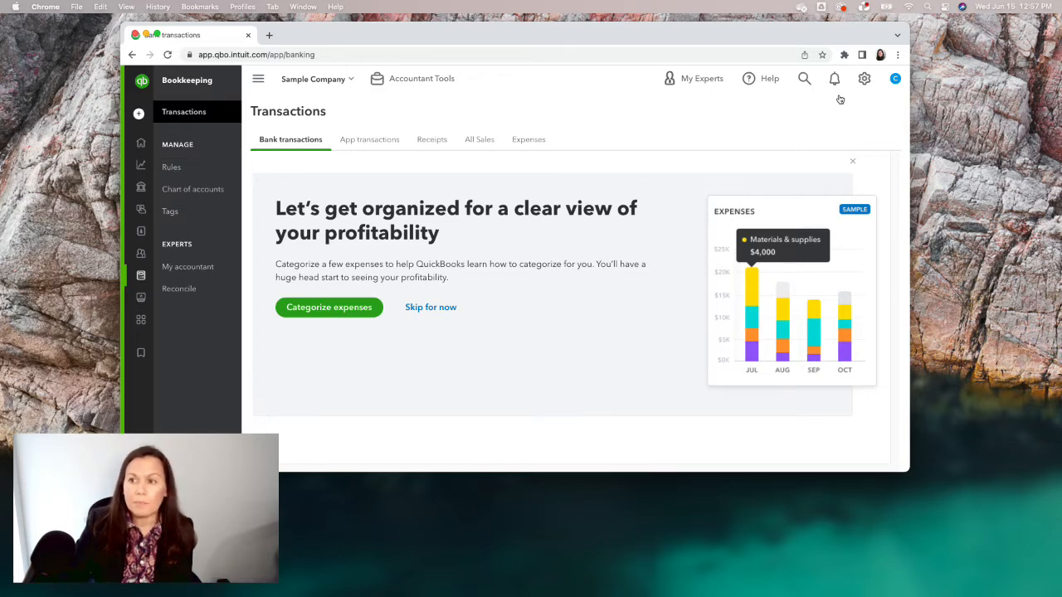
left_click(868, 84)
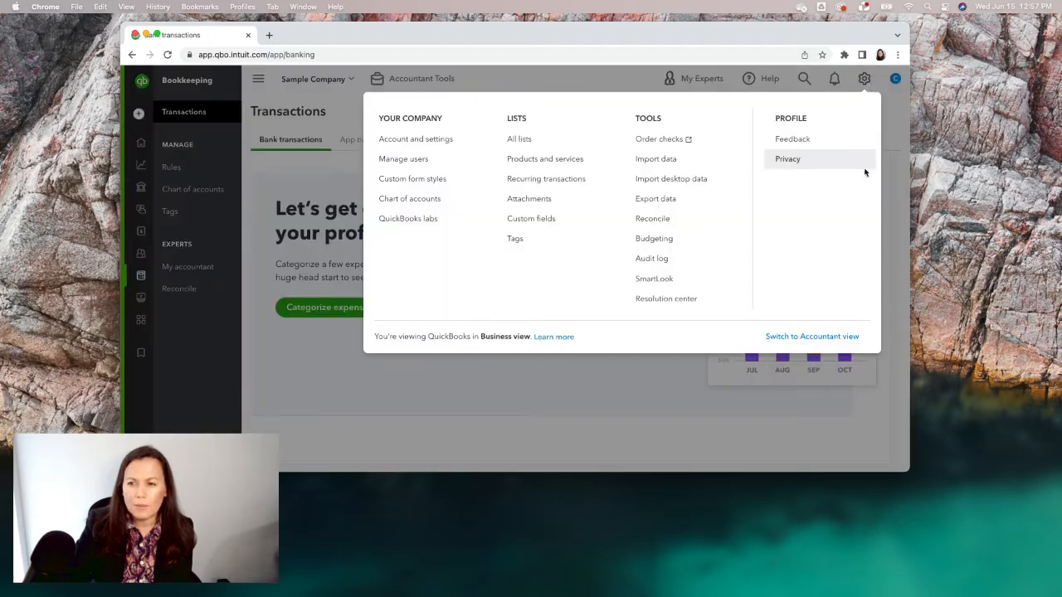
left_click(810, 338)
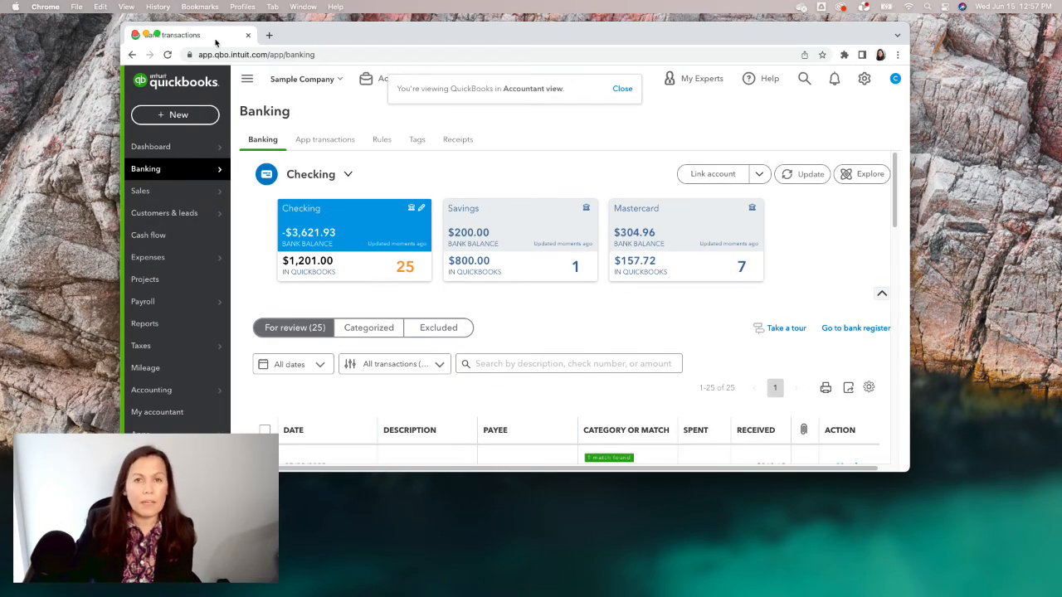
Open the Rules page of the Banking section and show the options for exporting and importing rules
mouse_move(178, 169)
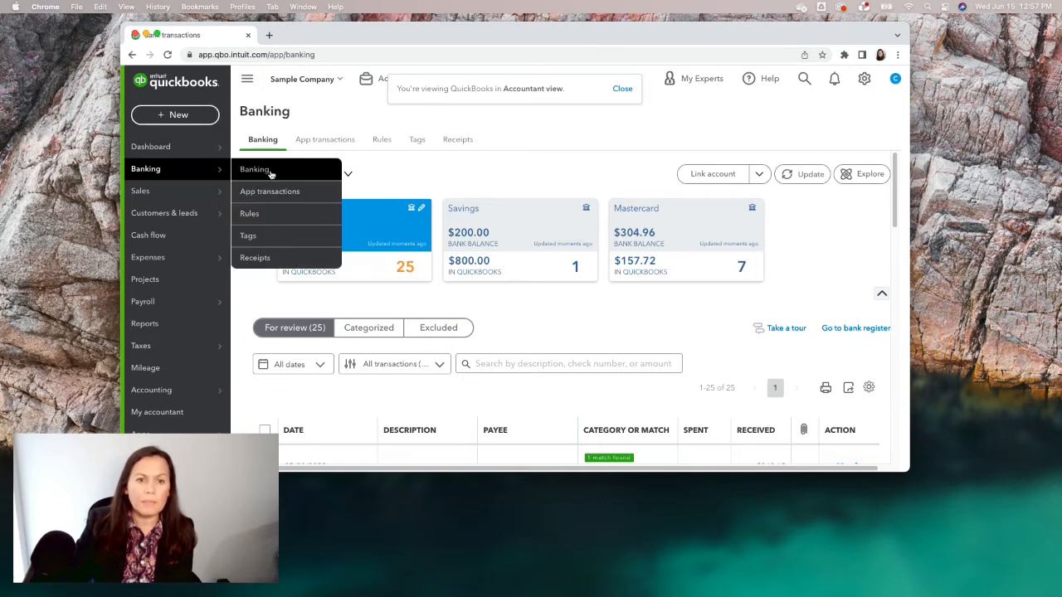
left_click(262, 216)
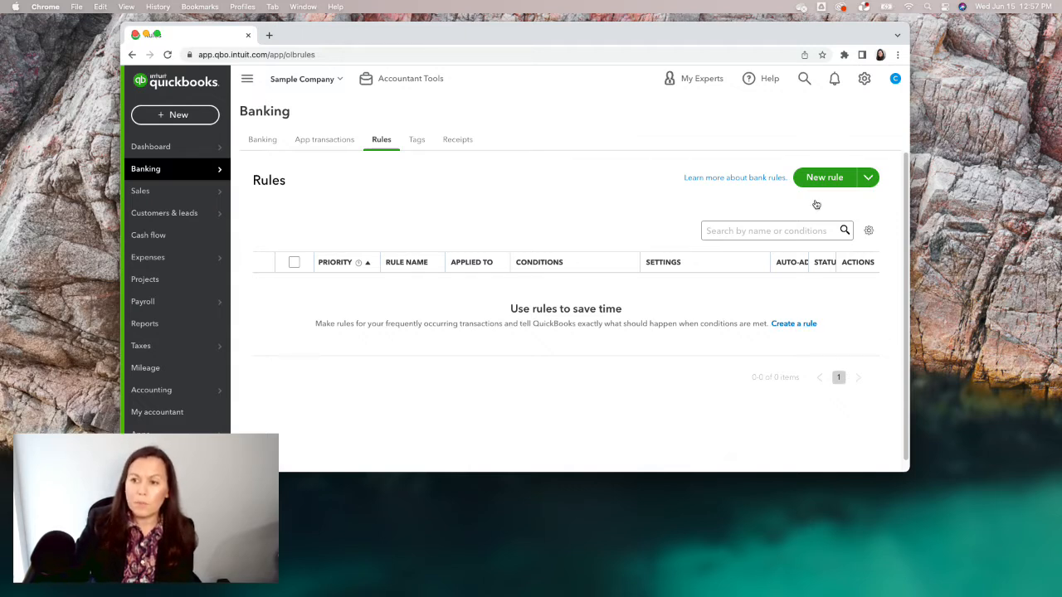
left_click(867, 178)
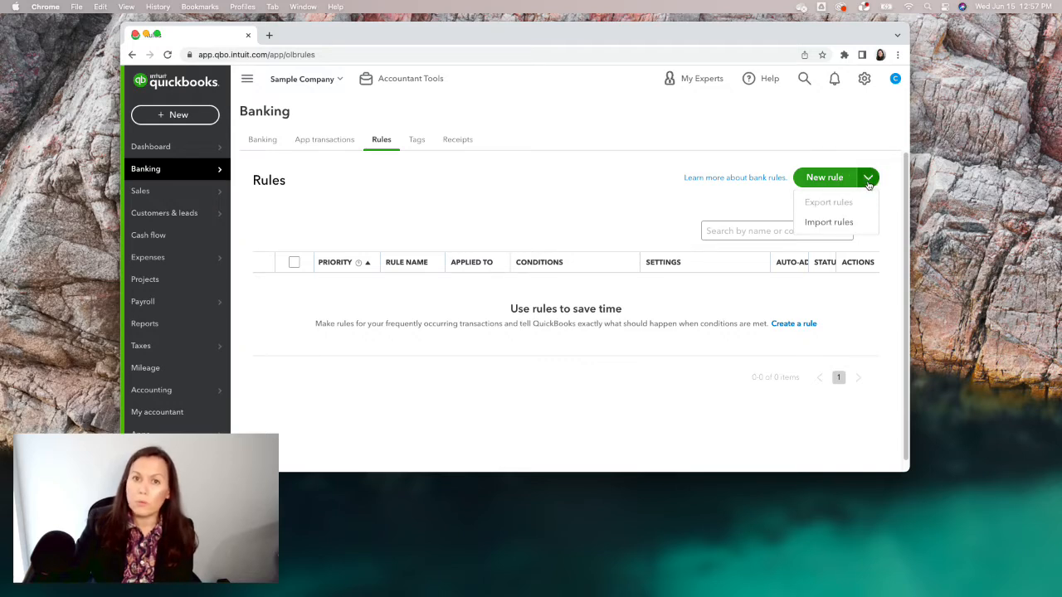
Start a new bank rule and name it "QuickBooks Subscription"
left_click(818, 180)
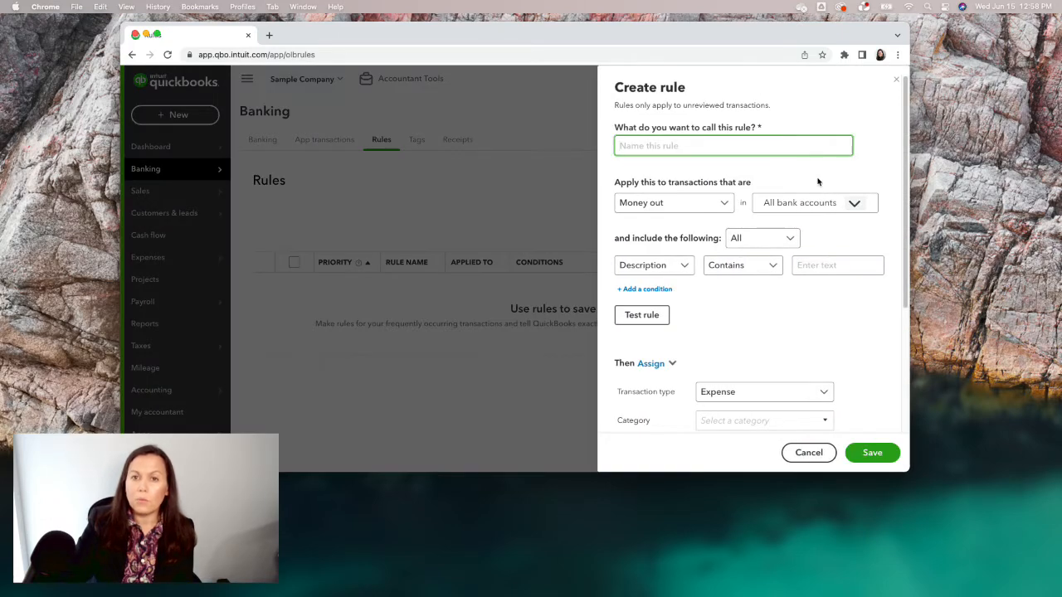
left_click(735, 147)
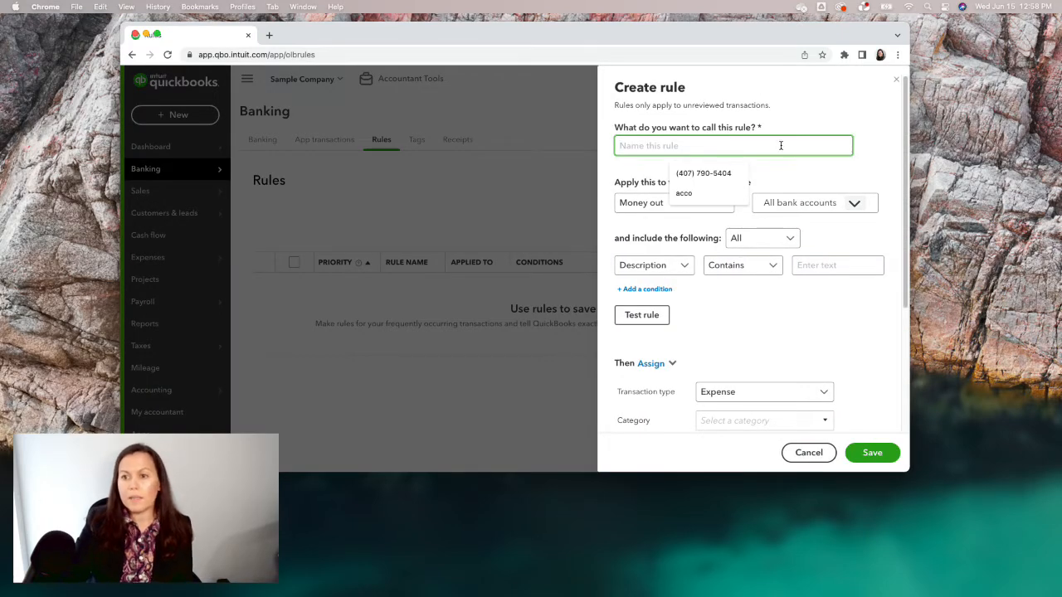
left_click(816, 179)
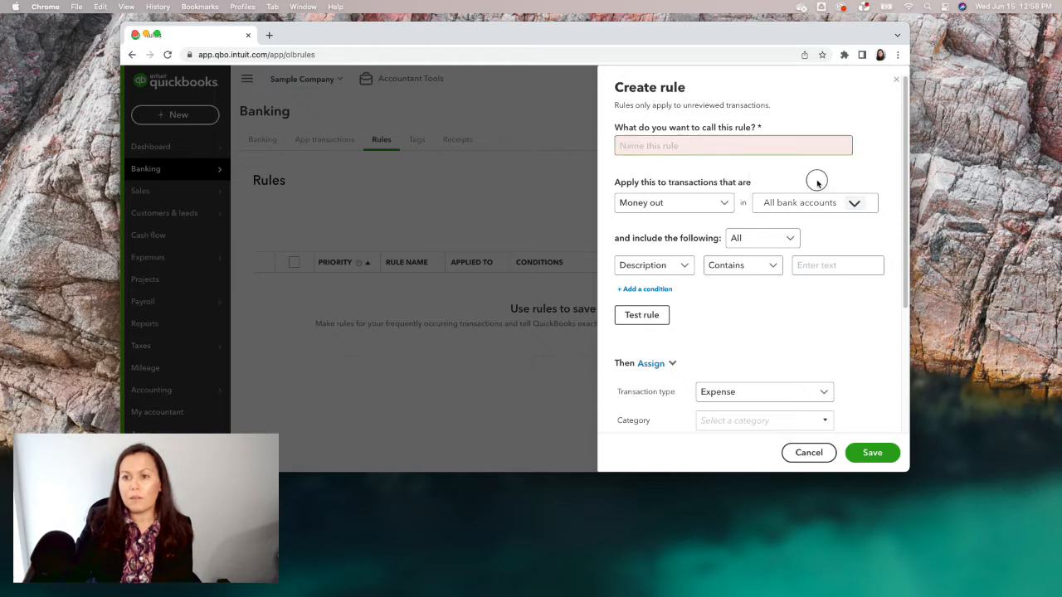
left_click(740, 146)
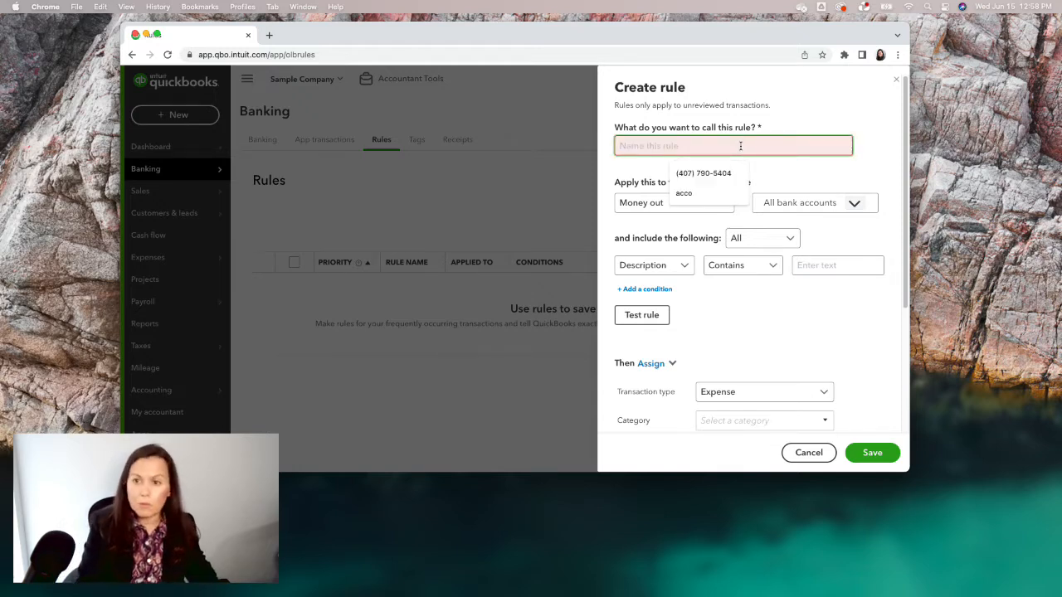
type("QuickBooks")
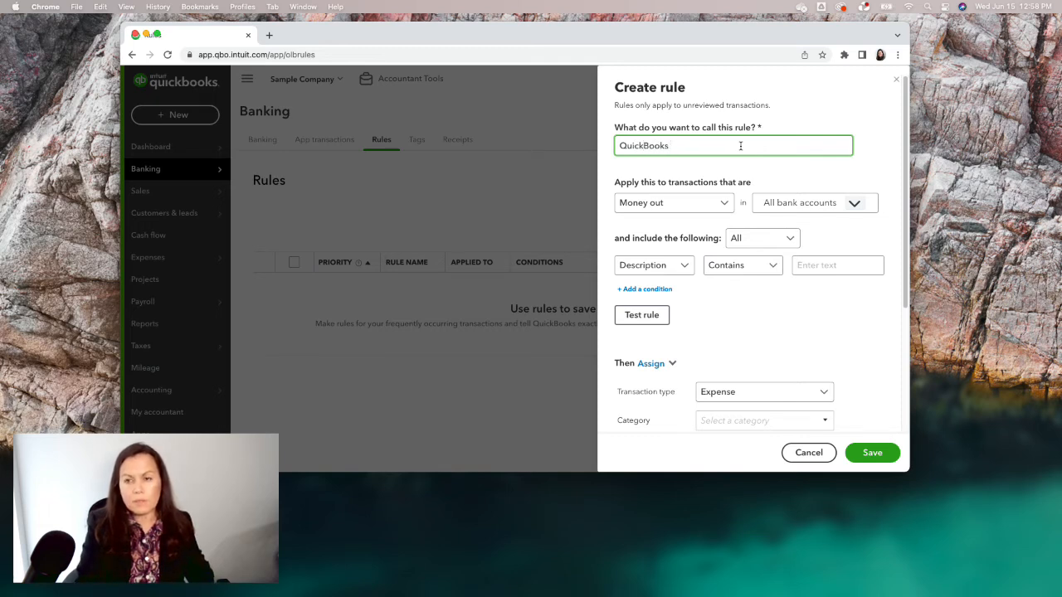
type(" Subscrip")
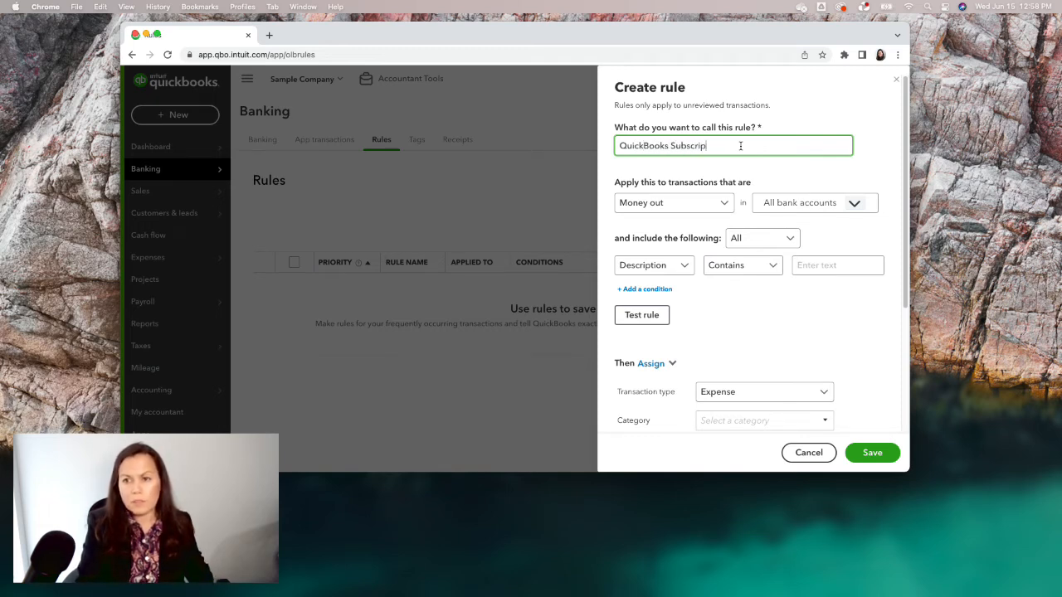
type("tion")
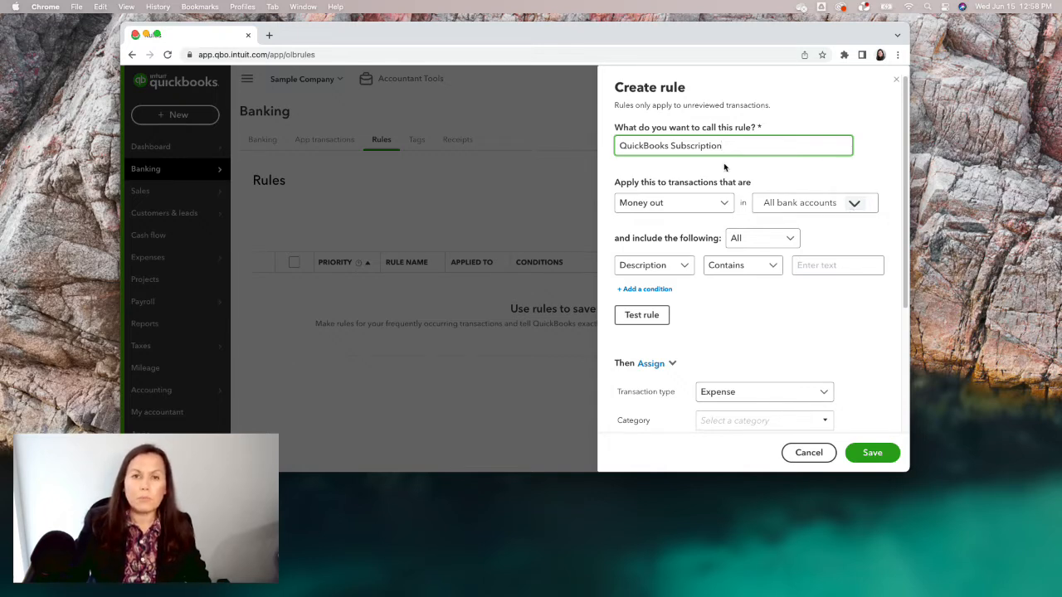
Limit the rule to the Checking account, leaving Savings and Mastercard deselected
left_click(855, 204)
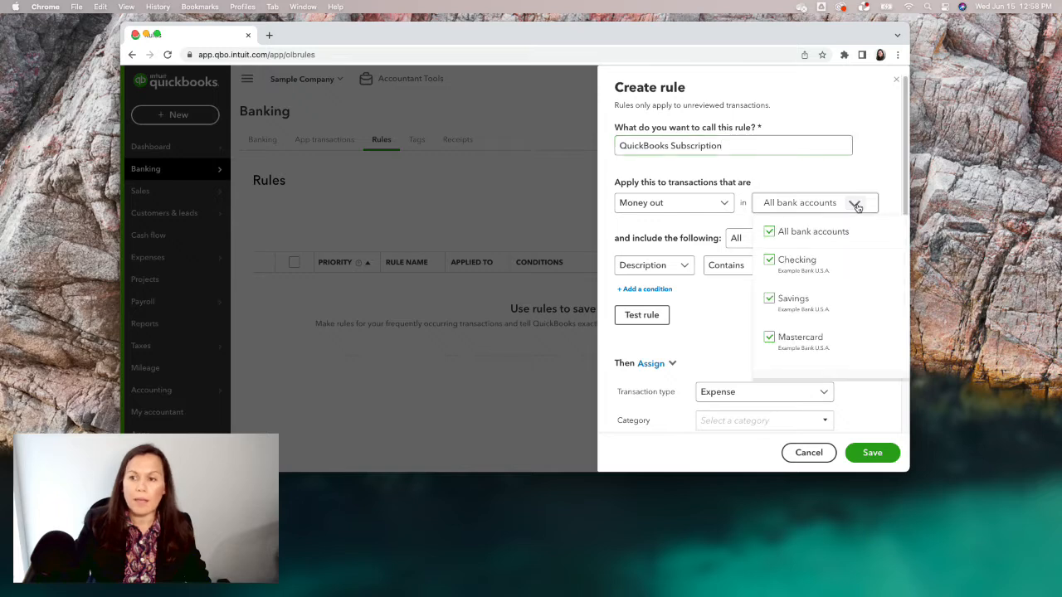
left_click(767, 236)
left_click(746, 261)
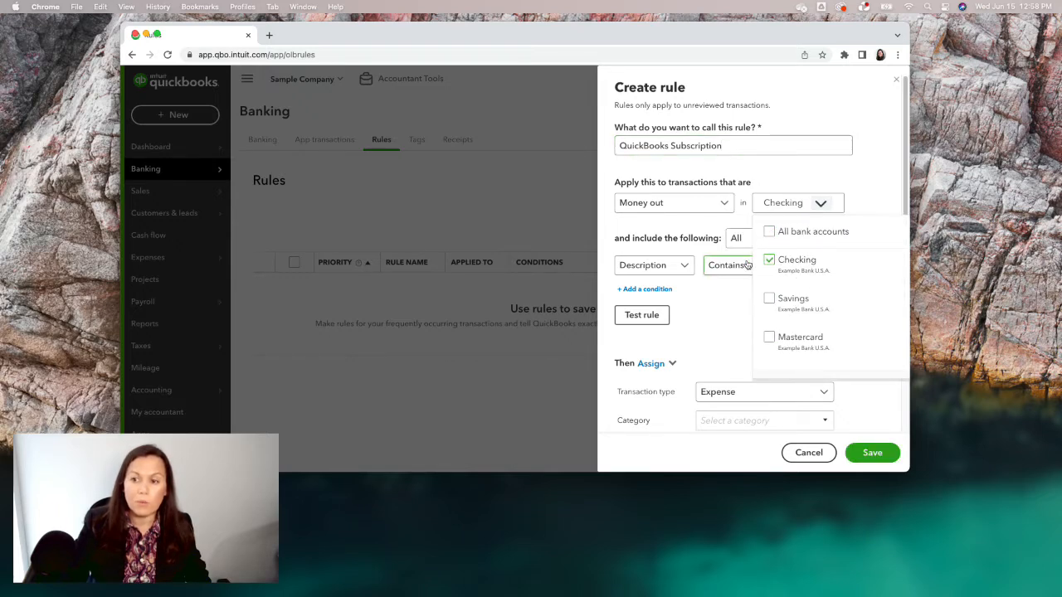
left_click(823, 206)
left_click(823, 206)
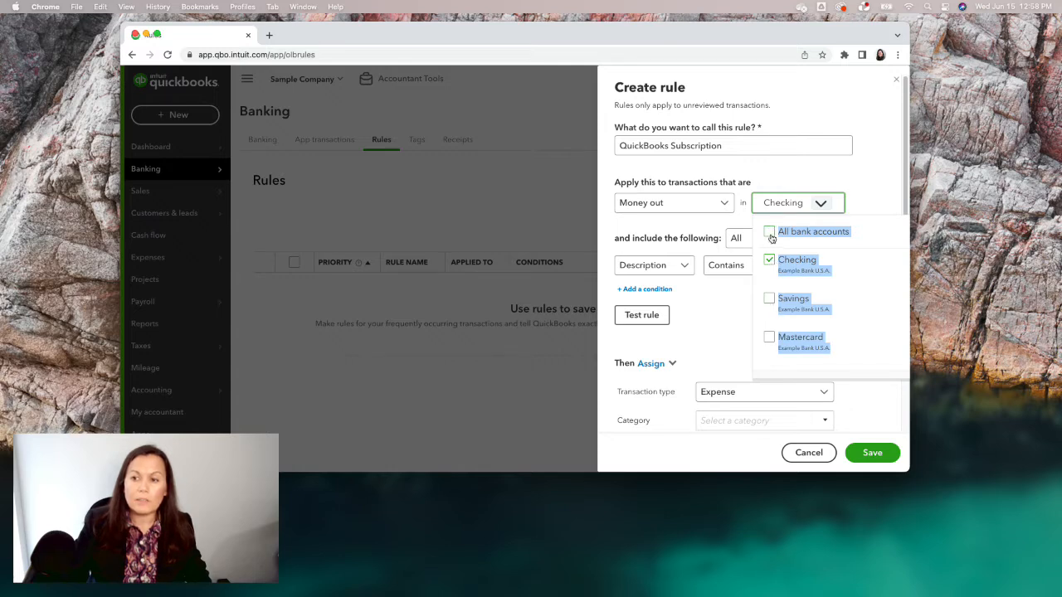
left_click(769, 233)
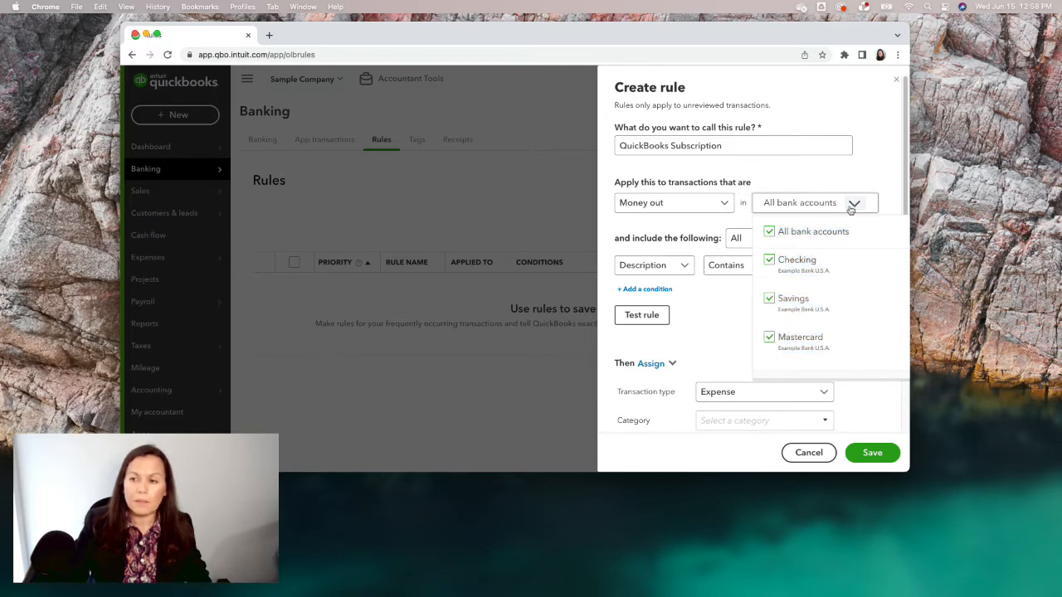
left_click(771, 262)
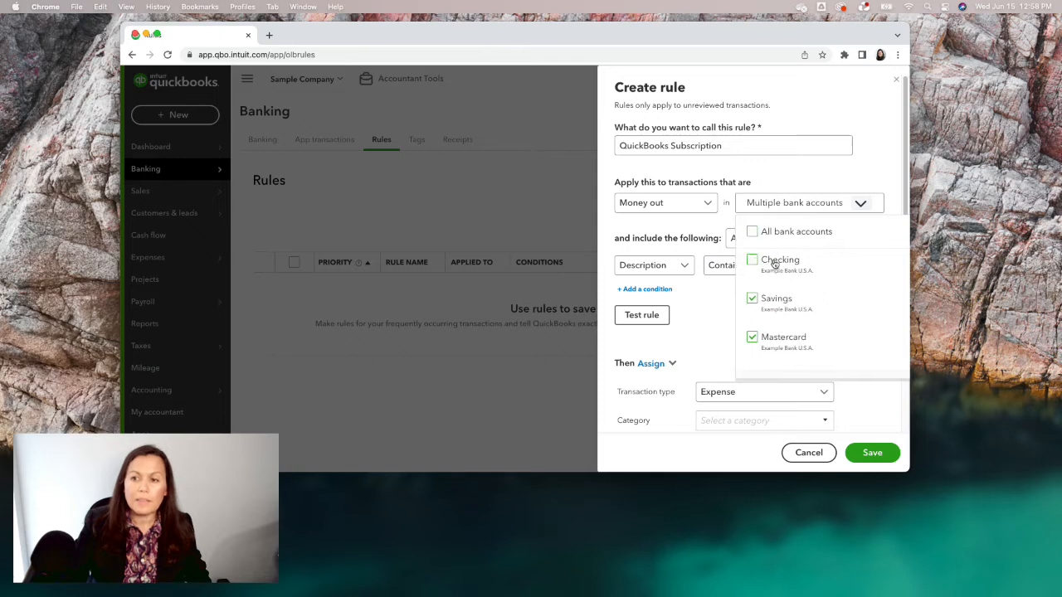
left_click(771, 300)
left_click(751, 338)
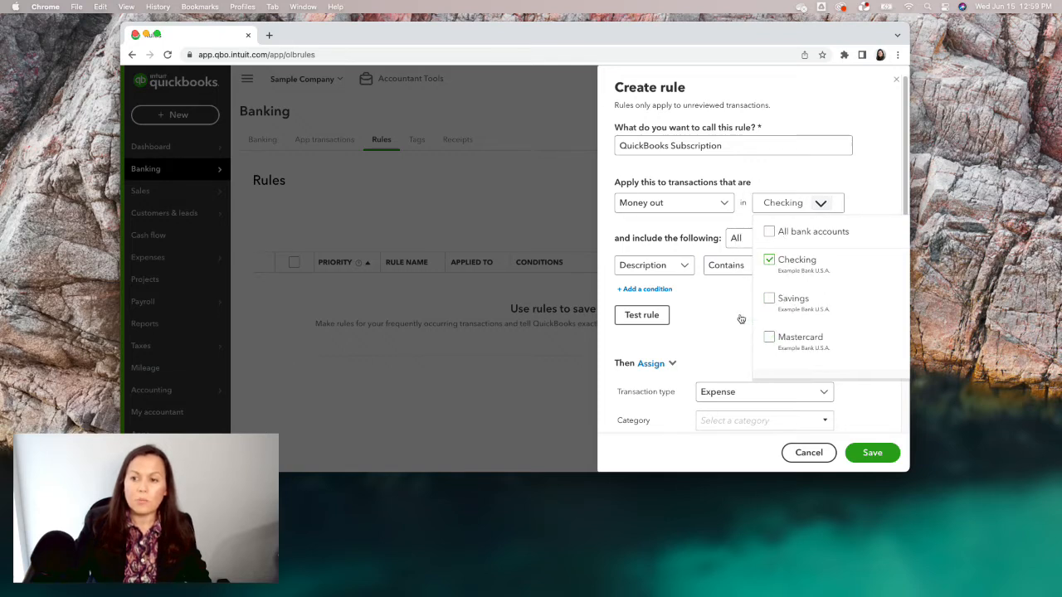
left_click(727, 317)
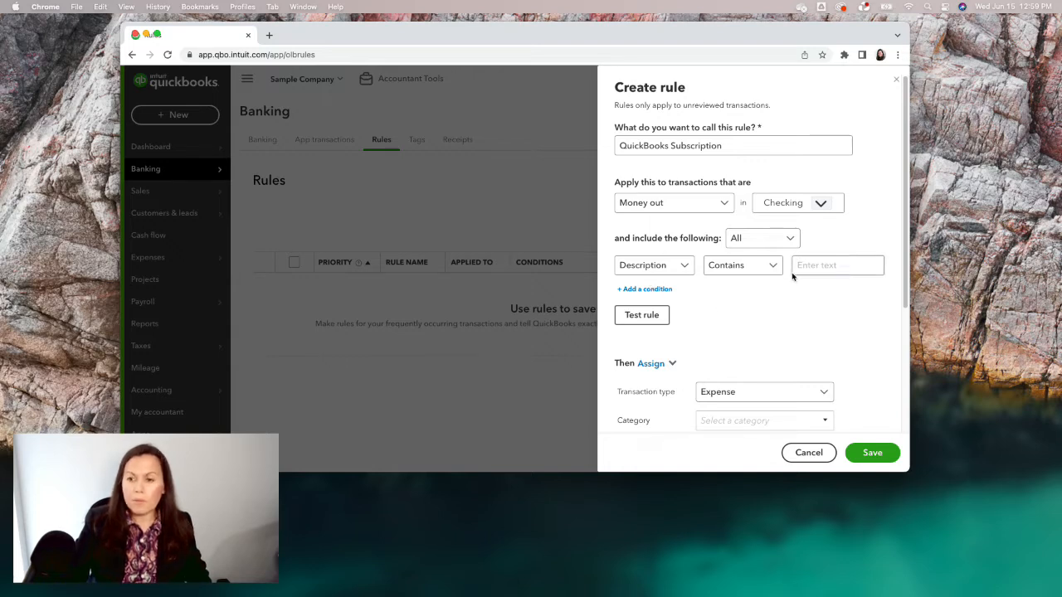
Set the first condition so the description contains "QuickBooks Online"
left_click(834, 273)
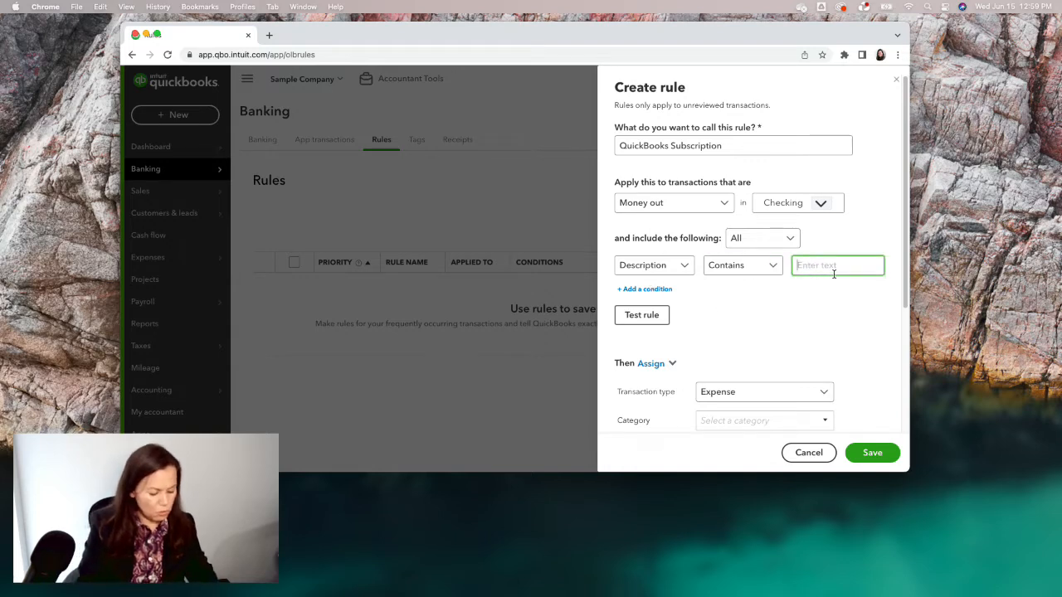
type("QuickB")
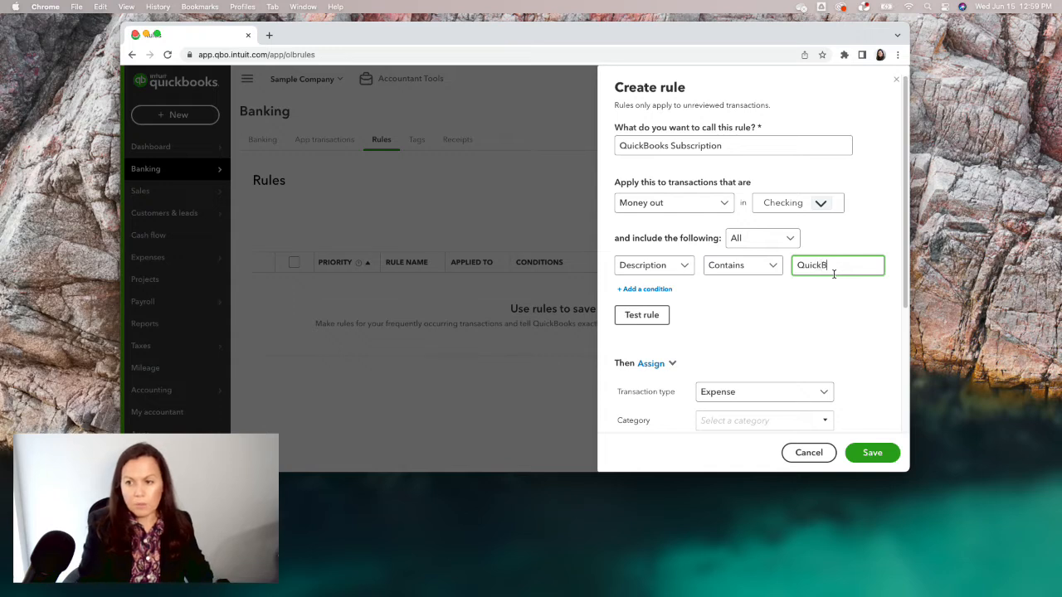
type("ooks Online")
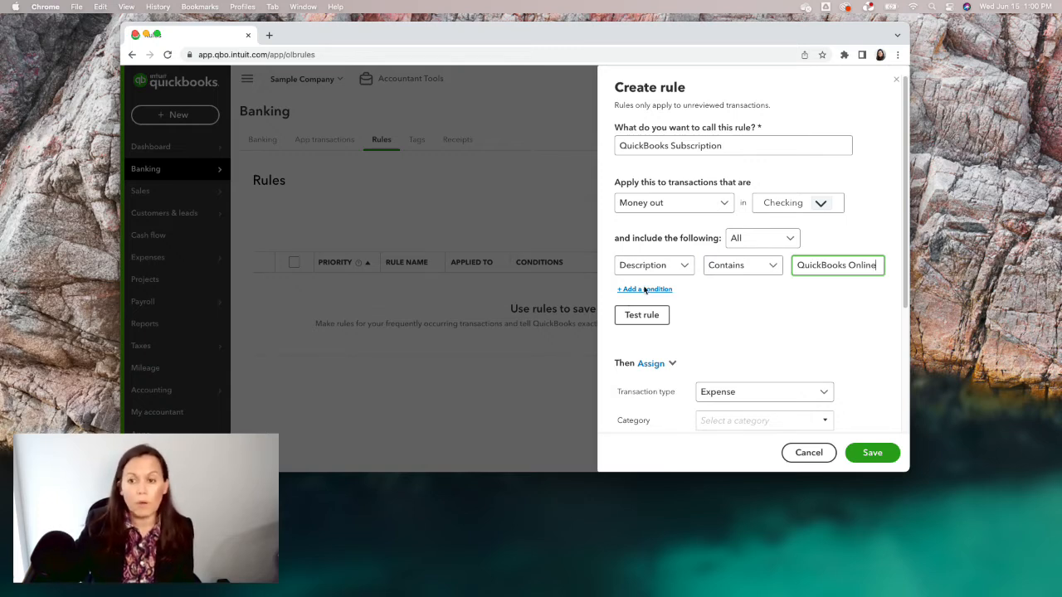
Add a second condition to the rule requiring the amount to equal 25.00
left_click(645, 289)
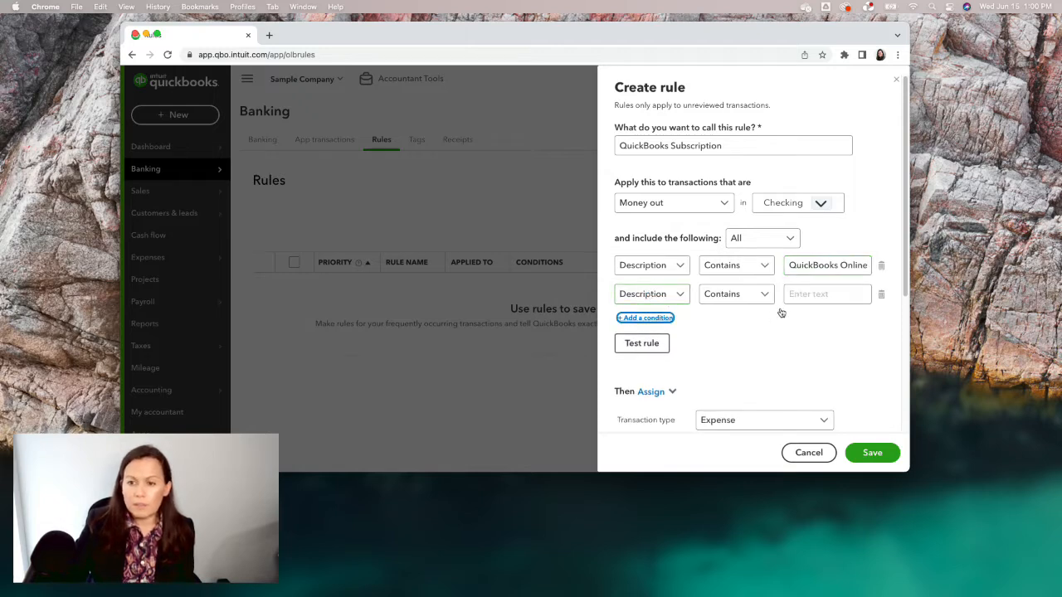
left_click(678, 297)
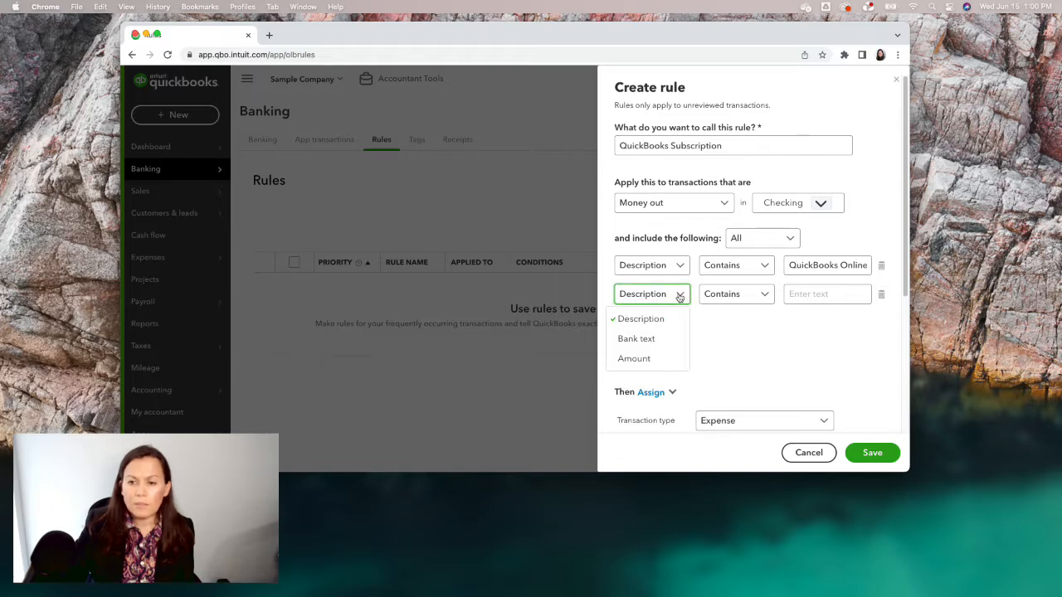
left_click(643, 358)
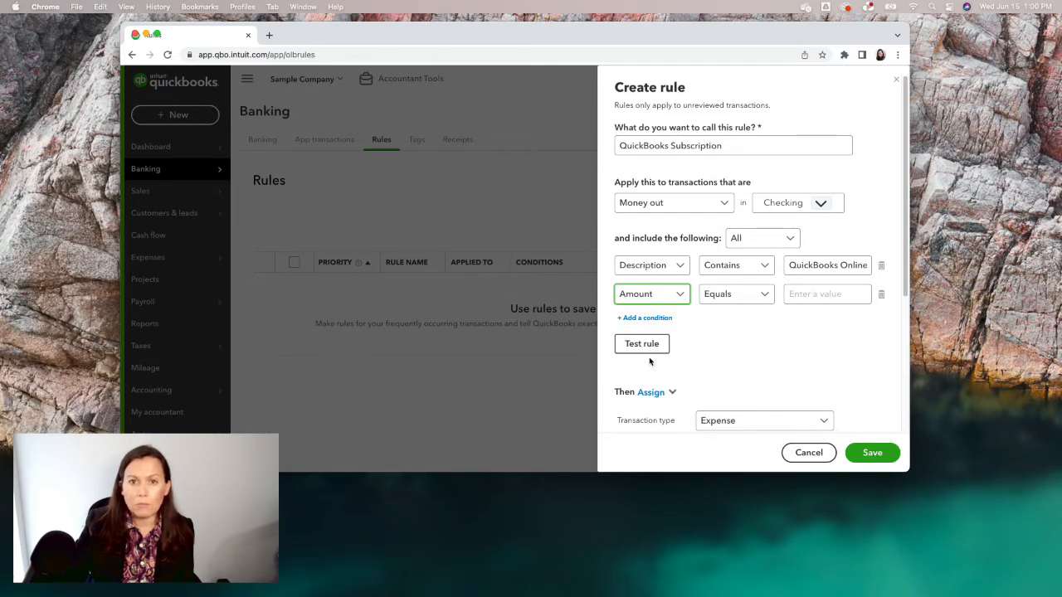
left_click(761, 299)
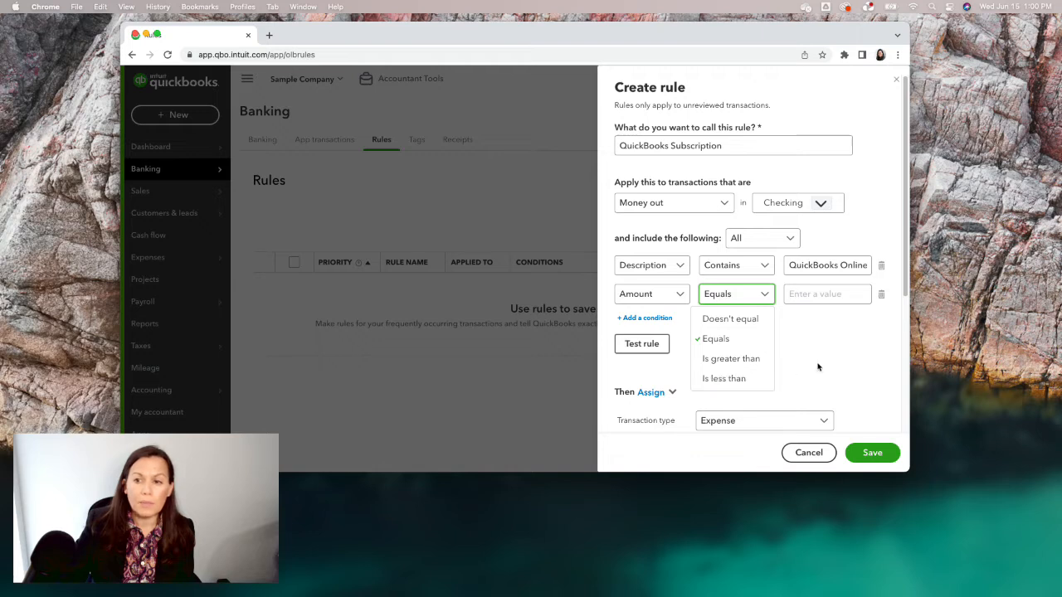
left_click(735, 339)
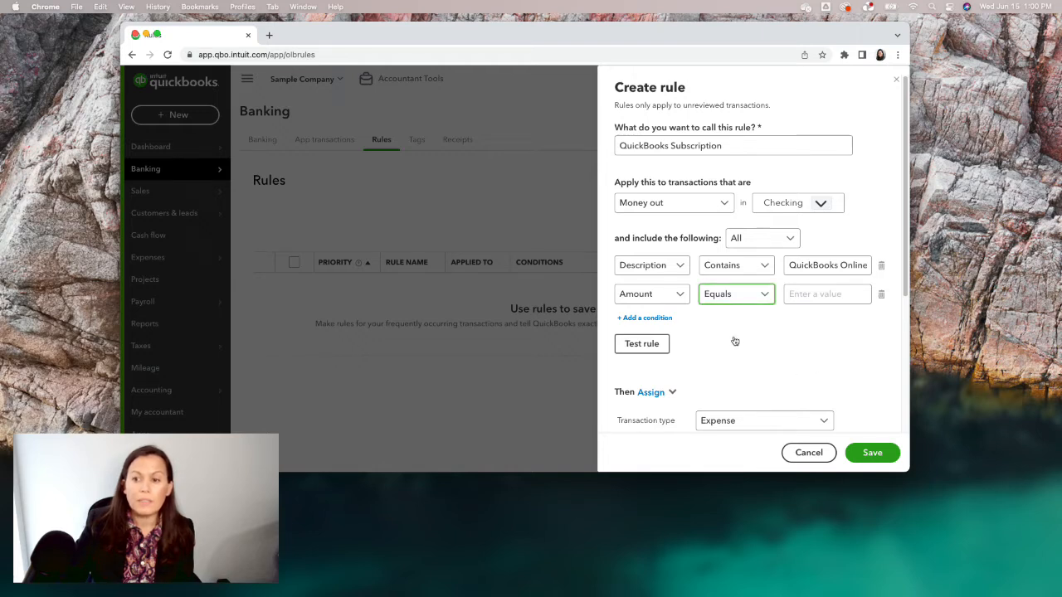
left_click(803, 295)
type("25.00")
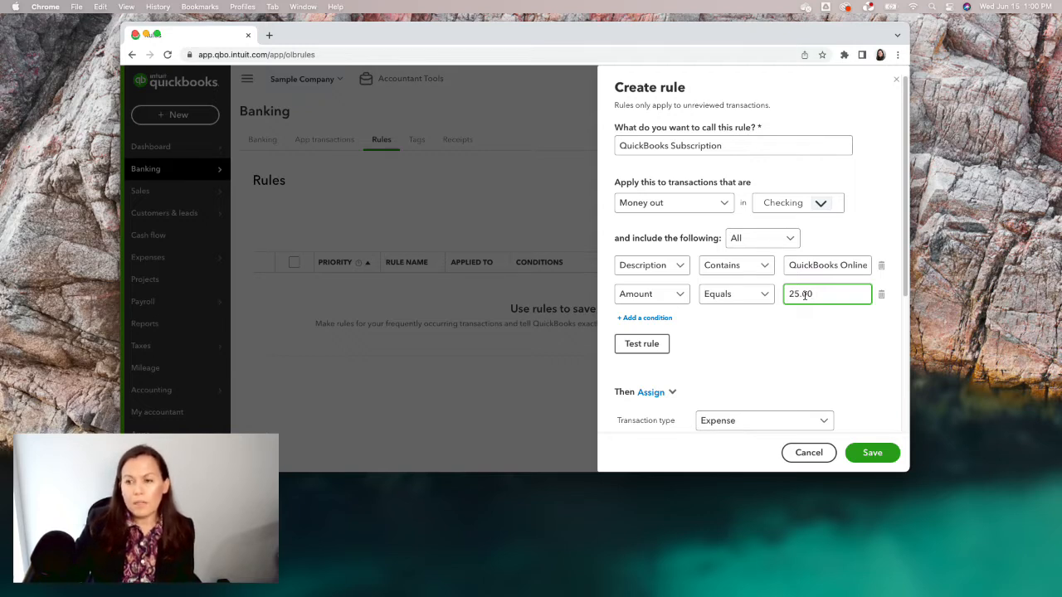
Change the value in the rule's amount condition to 30.00
key("BackSpace")
key("BackSpace")
key("BackSpace")
key("BackSpace")
key("BackSpace")
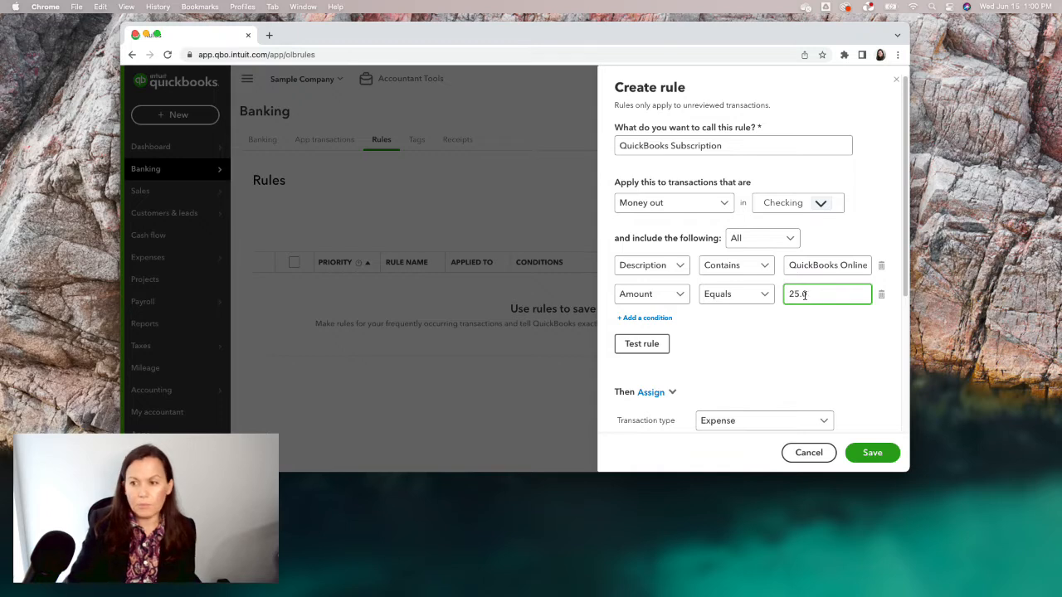
type("30.00")
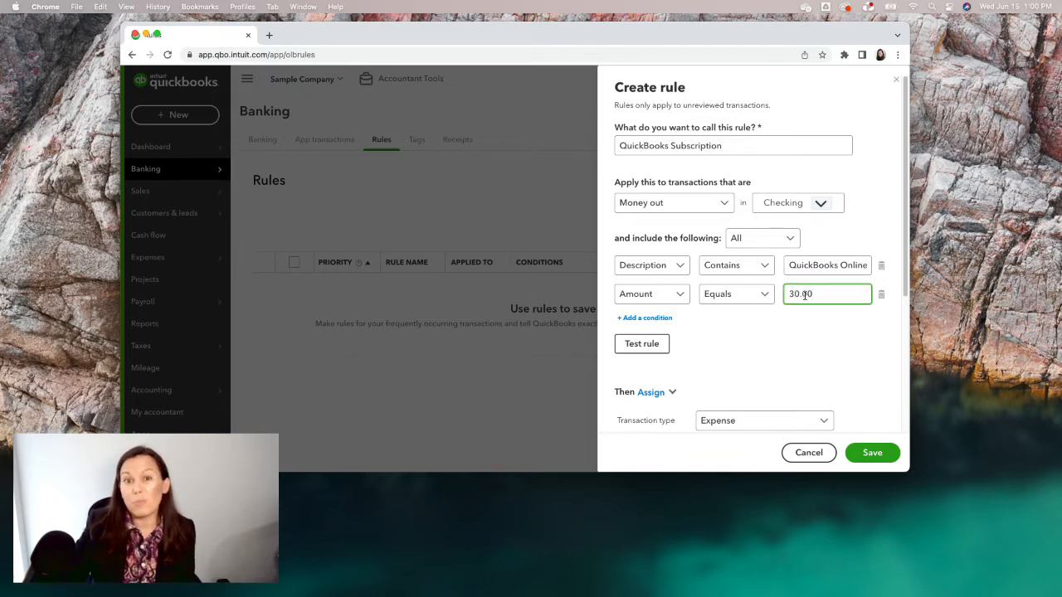
left_click(808, 370)
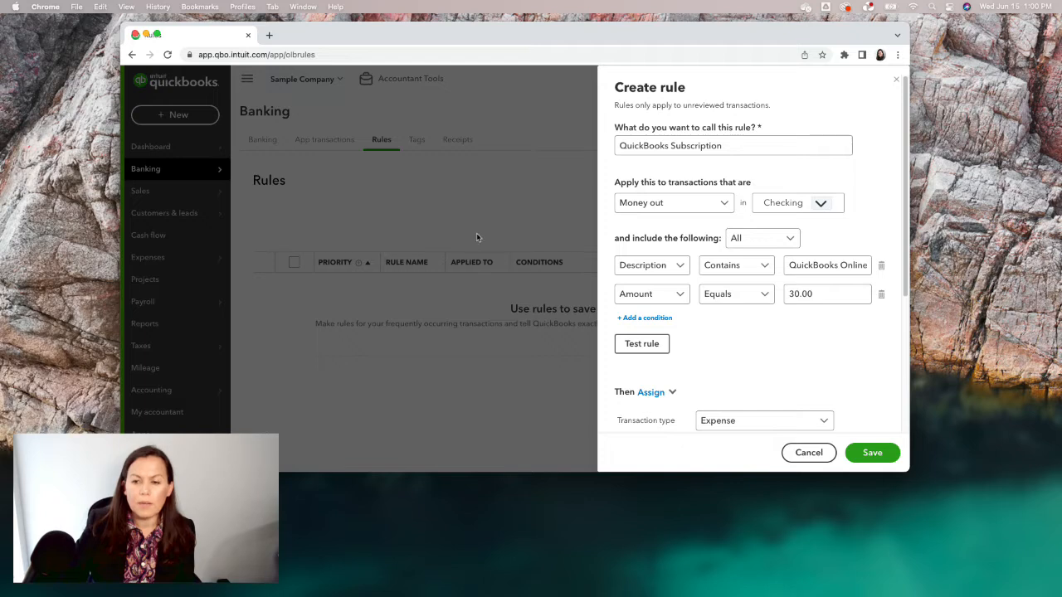
Test the QuickBooks Subscription rule against the currently unreviewed transactions
left_click(631, 347)
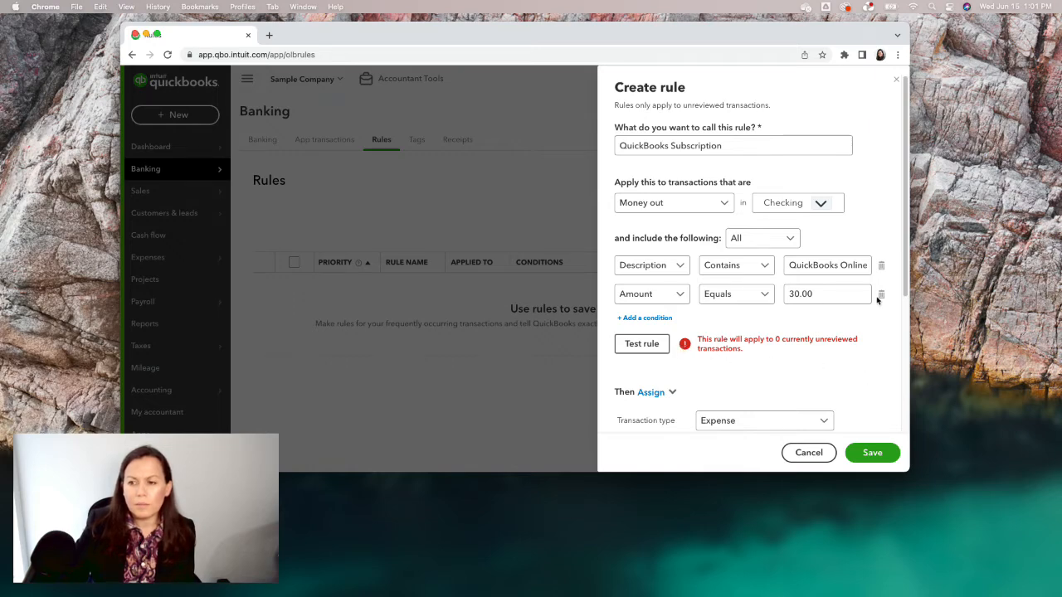
scroll(896, 304, "down", 3)
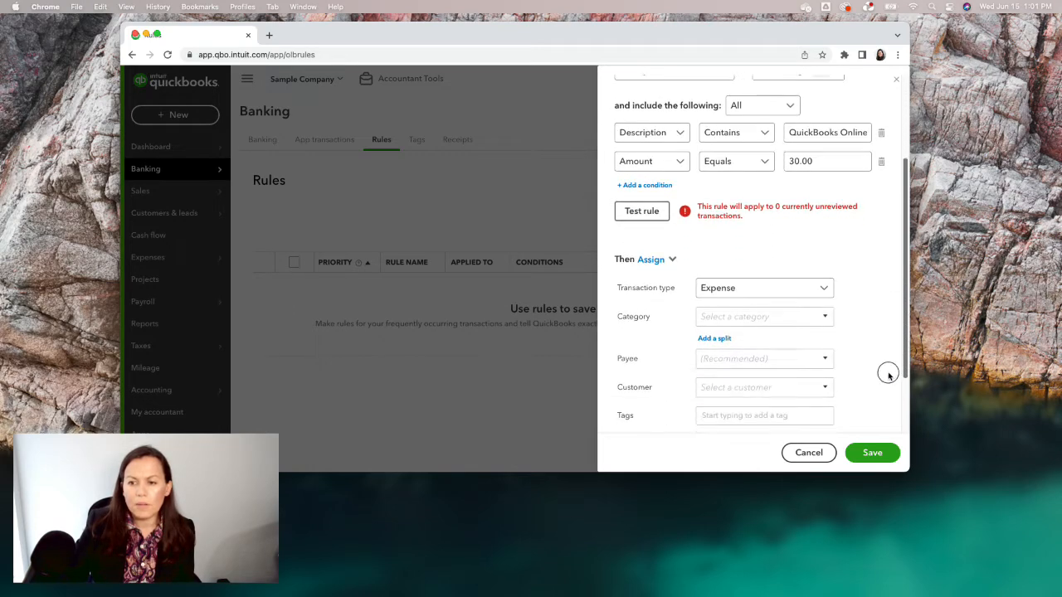
Search the rule's category list for "Sof" and for "office", clearing each search text
left_click(797, 308)
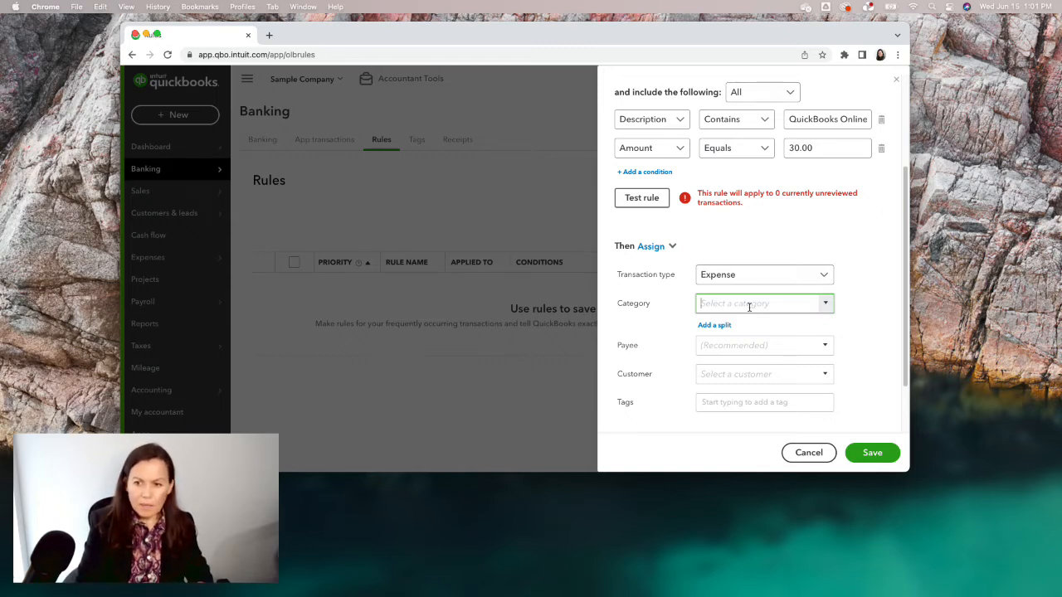
type("Sof")
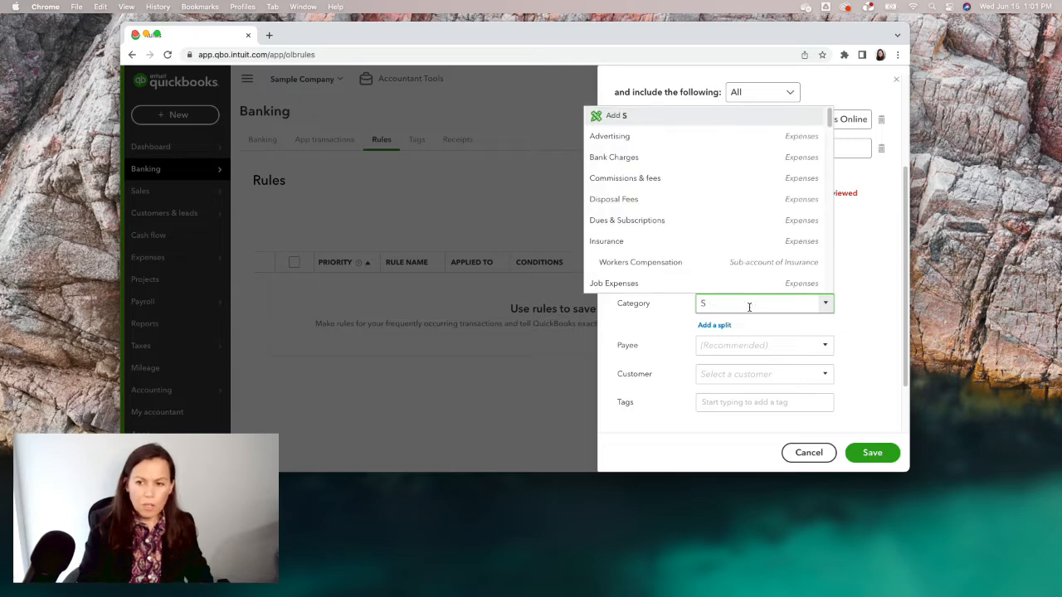
key("BackSpace")
key("BackSpace")
key("BackSpace")
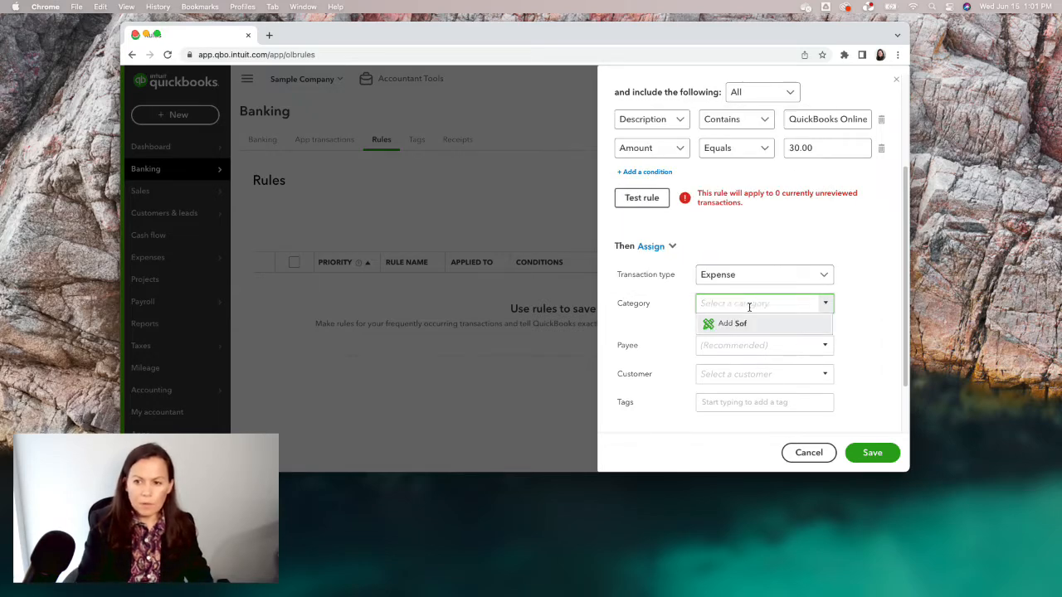
type("office")
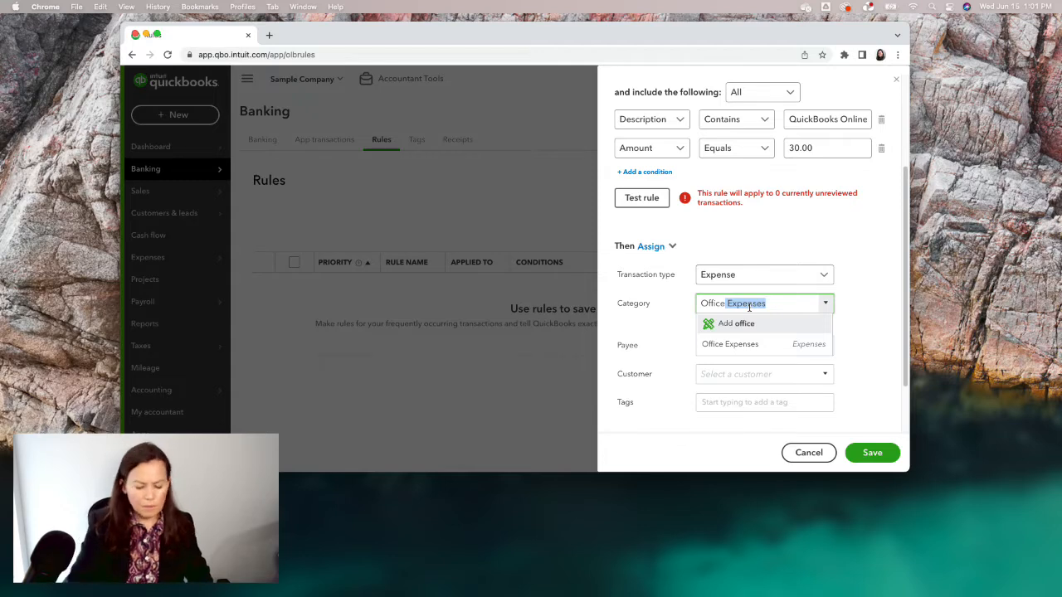
key("BackSpace")
key("BackSpace")
key("BackSpace")
key("BackSpace")
key("BackSpace")
key("BackSpace")
key("BackSpace")
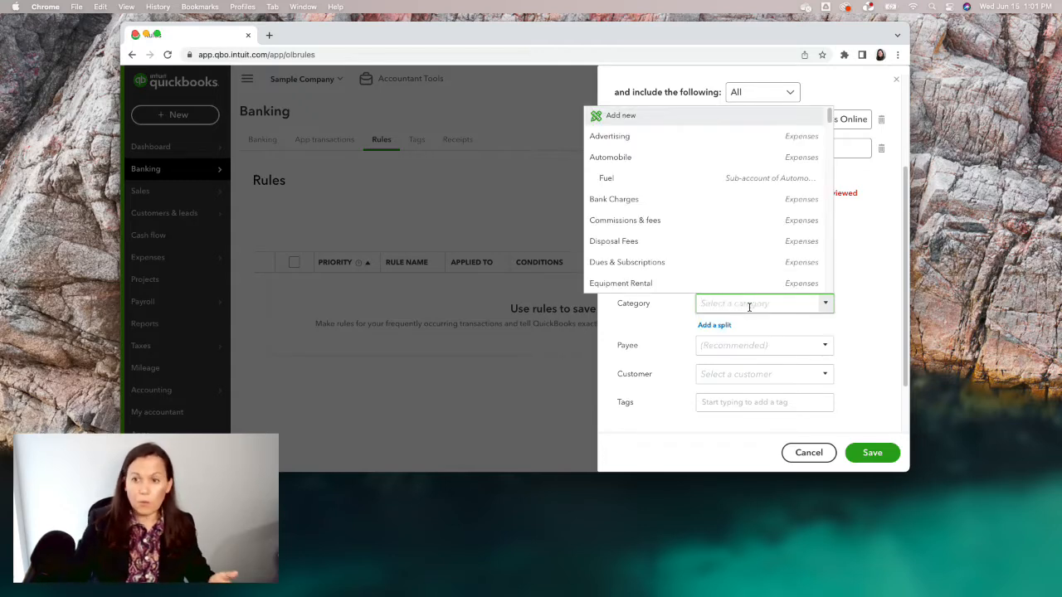
Start adding a new category for the rule and set its account type to Expenses
left_click(634, 121)
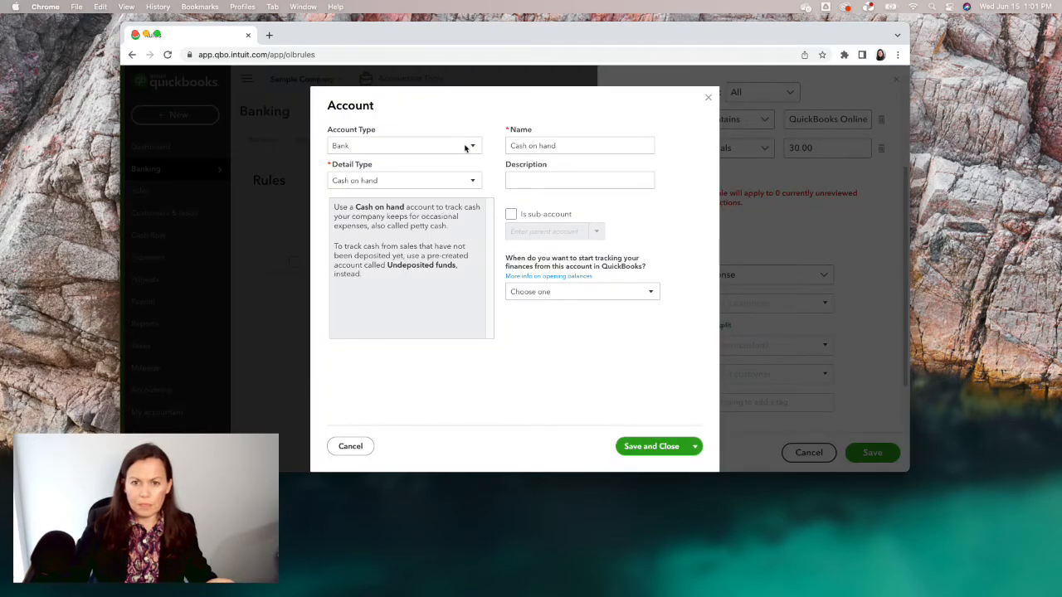
left_click(469, 148)
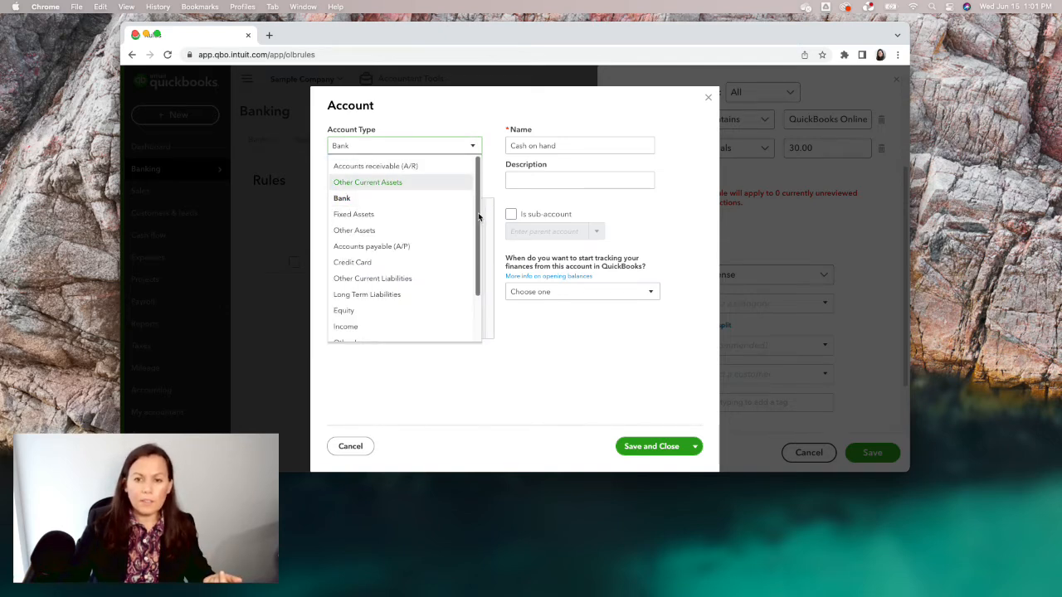
scroll(477, 245, "down", 2)
scroll(456, 199, "up", 2)
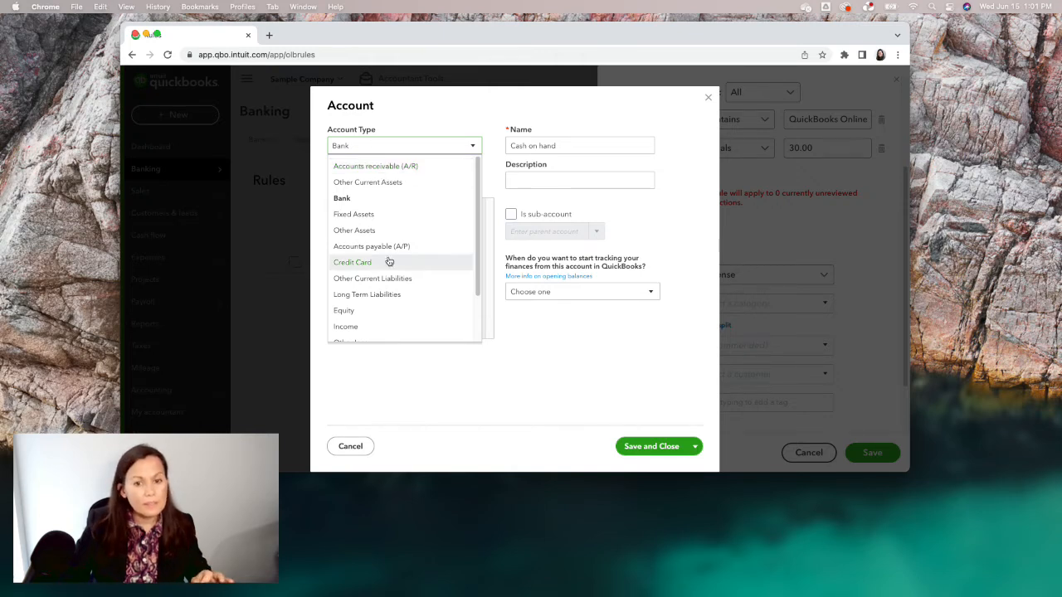
scroll(387, 266, "down", 3)
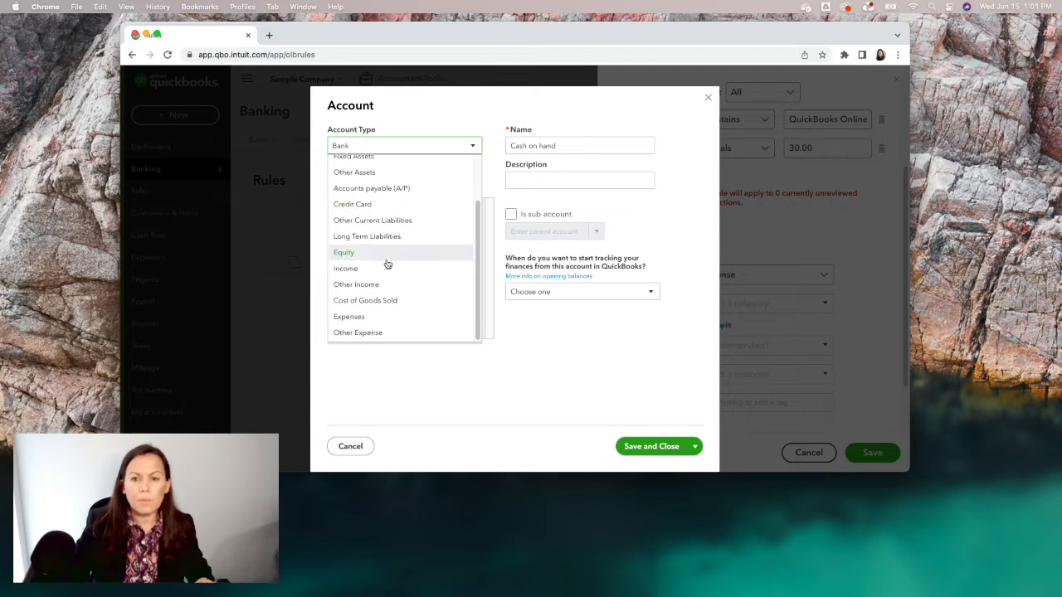
left_click(384, 321)
Set the new account's detail type to Dues & subscriptions
left_click(474, 182)
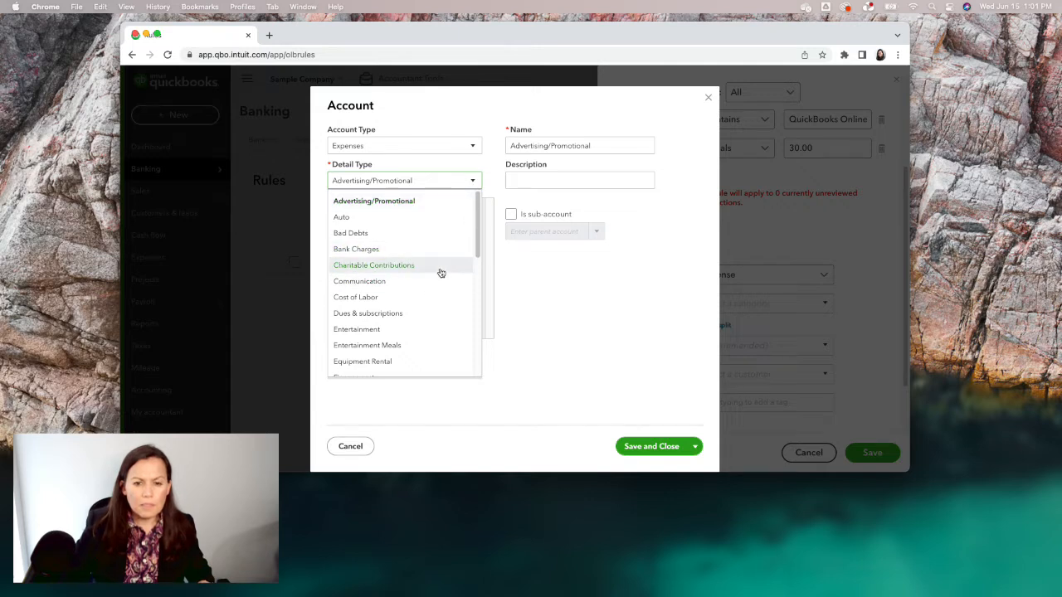
scroll(440, 273, "down", 2)
scroll(441, 273, "down", 2)
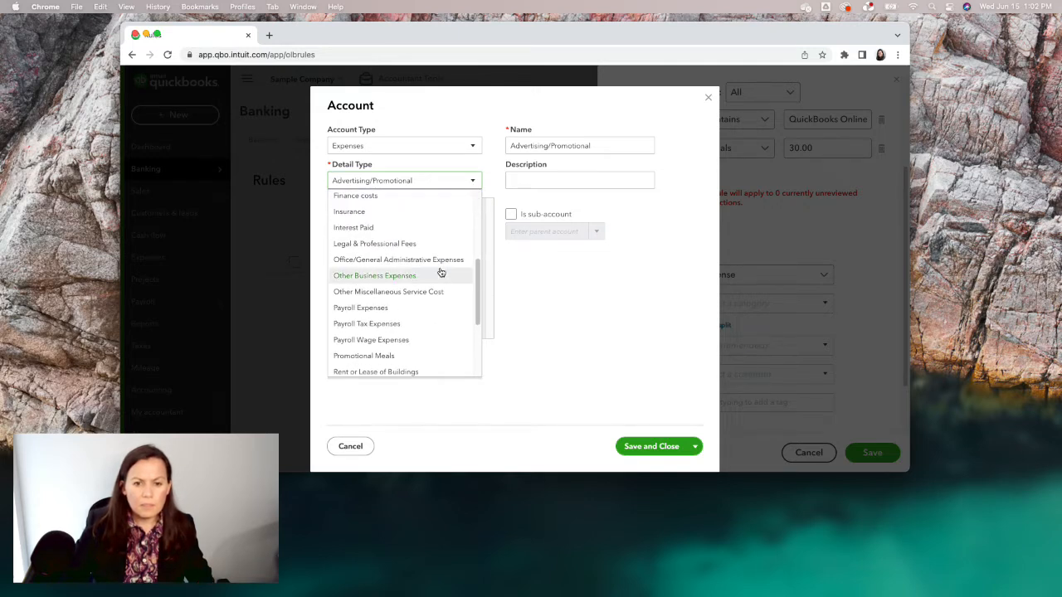
scroll(440, 273, "down", 2)
scroll(441, 273, "down", 1)
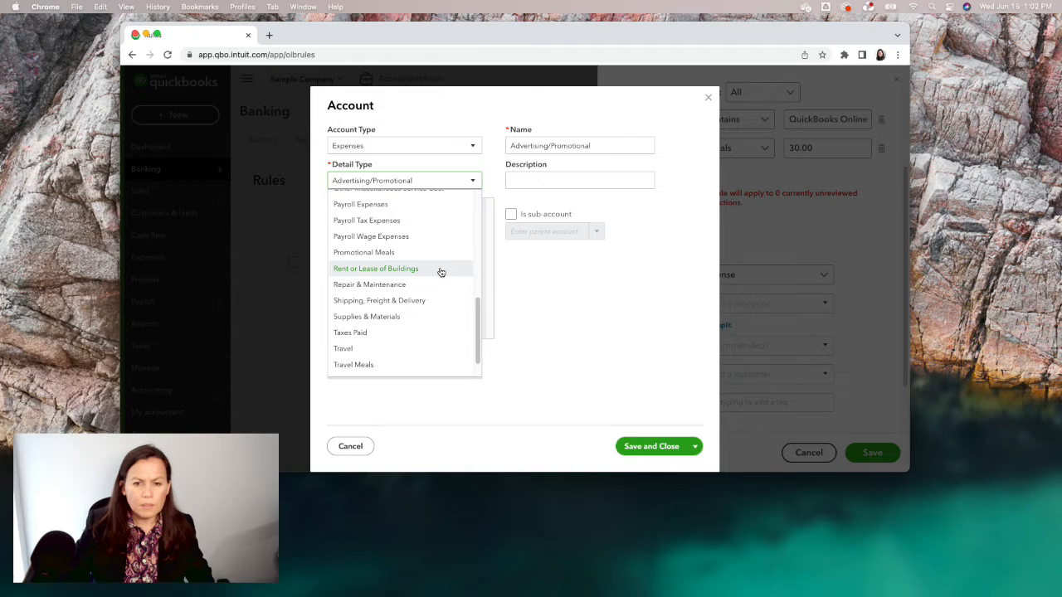
scroll(441, 273, "up", 3)
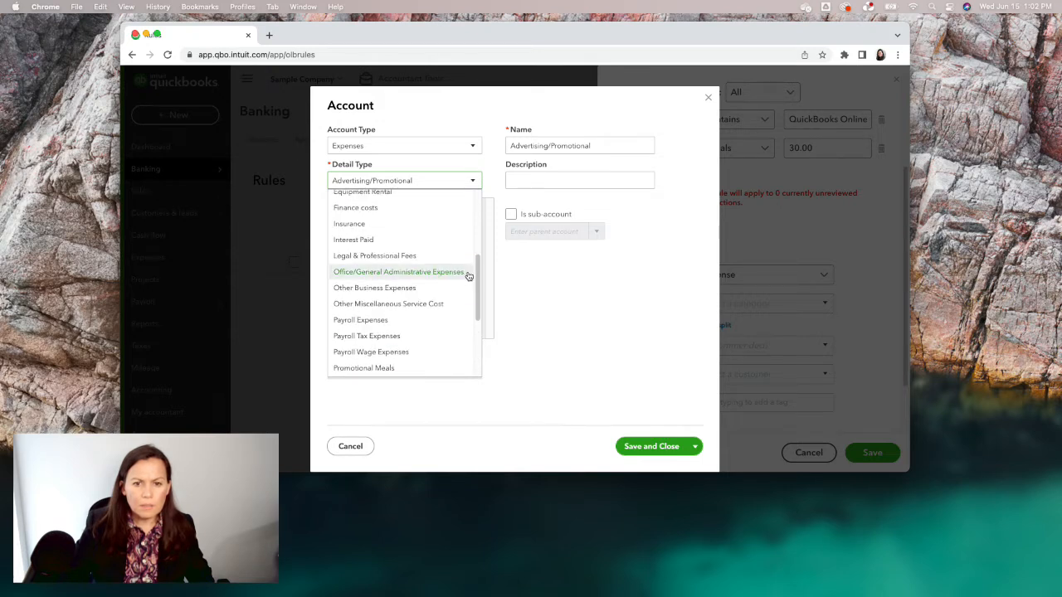
scroll(454, 272, "up", 1)
scroll(453, 272, "up", 4)
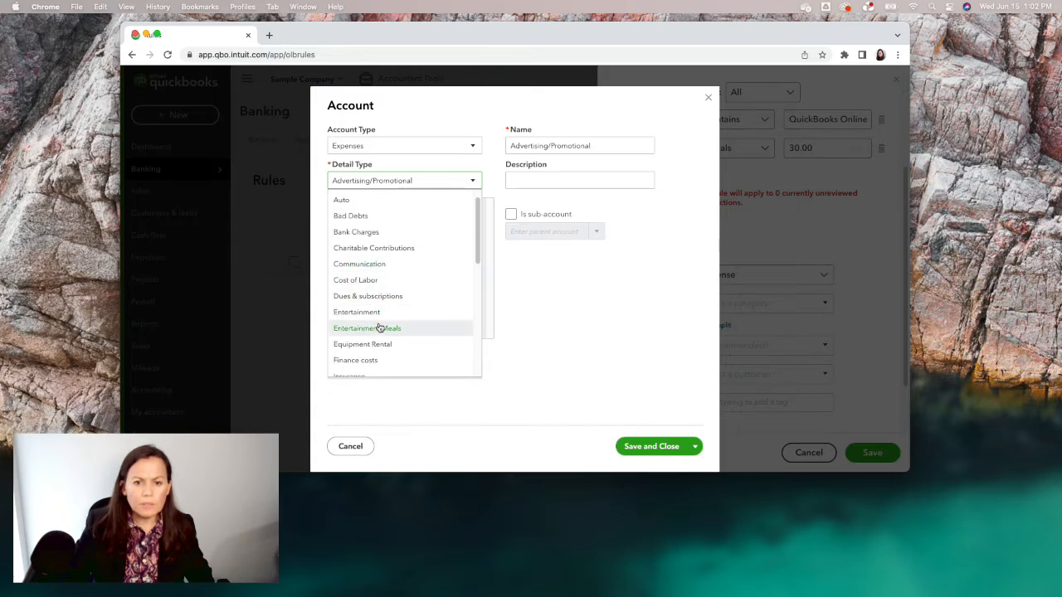
left_click(387, 297)
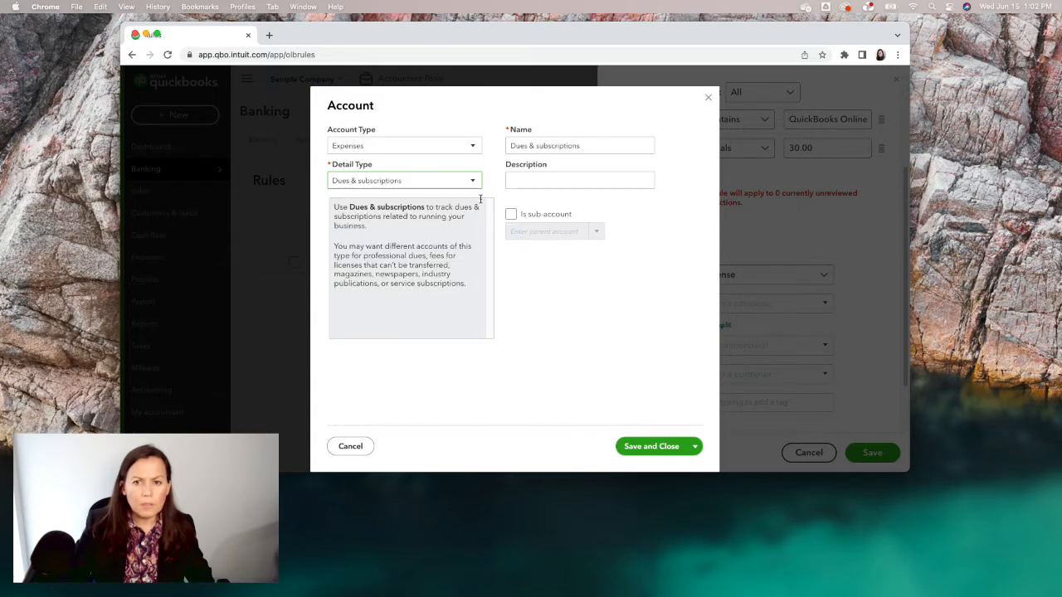
Name the new expense account Software and save it as the rule's category
triple_click(565, 145)
key("BackSpace")
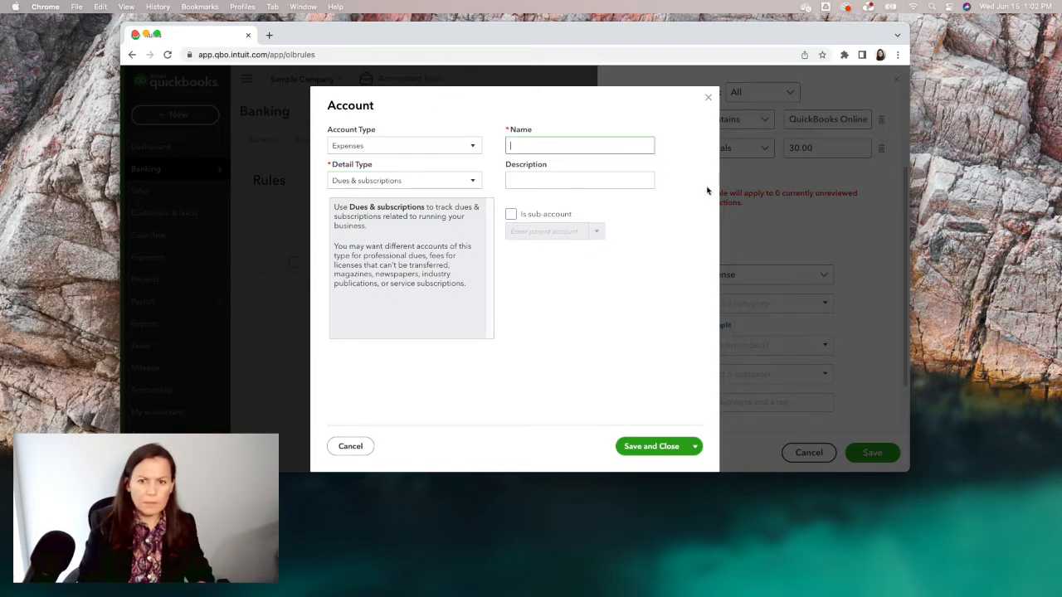
type("Softw")
type("are")
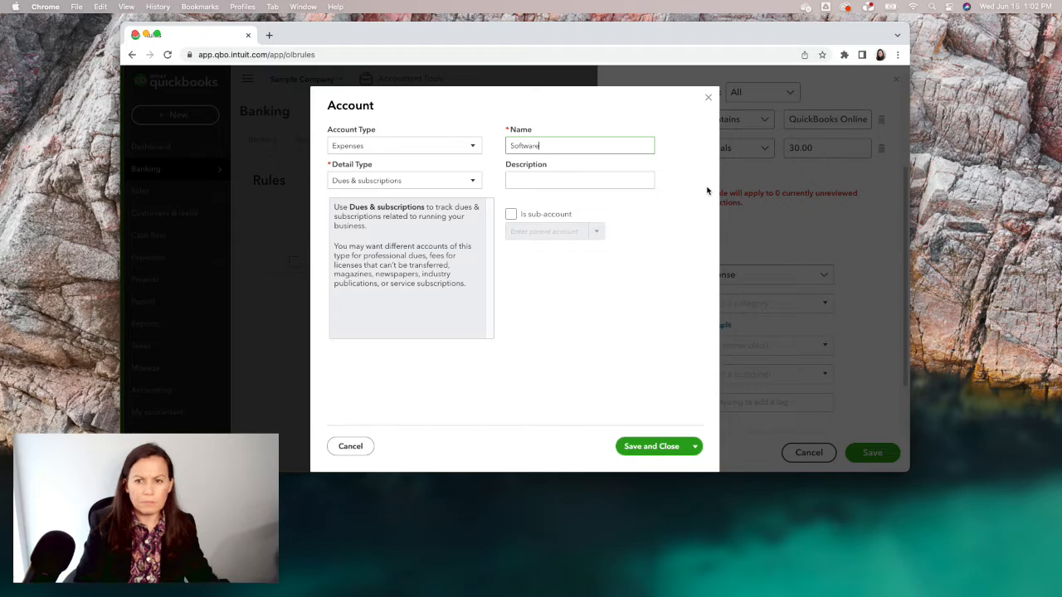
left_click(656, 448)
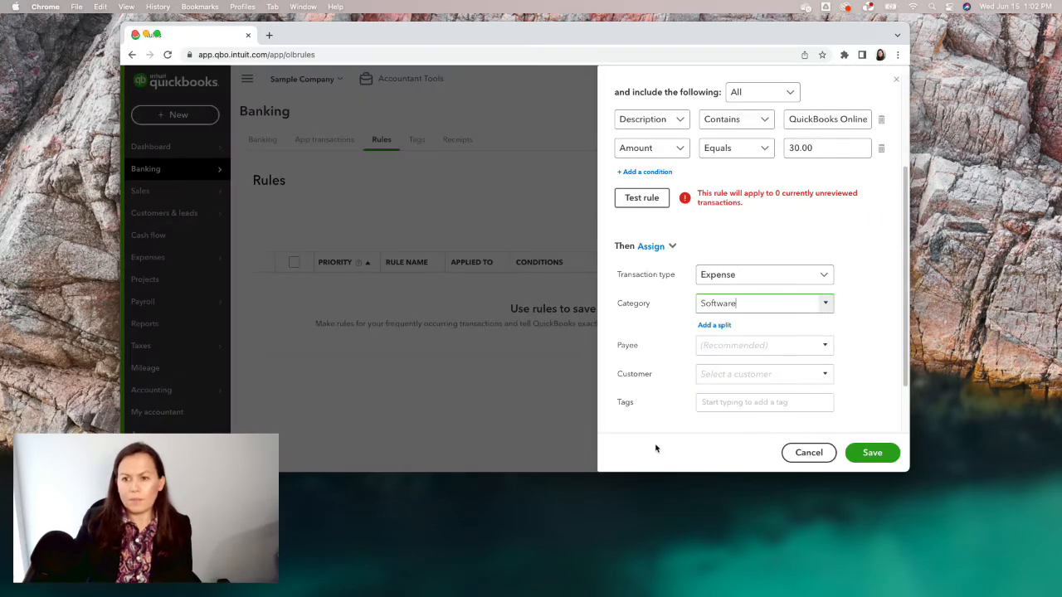
Add Intuit QuickBooks as a new vendor and assign it as the rule's payee
left_click(787, 349)
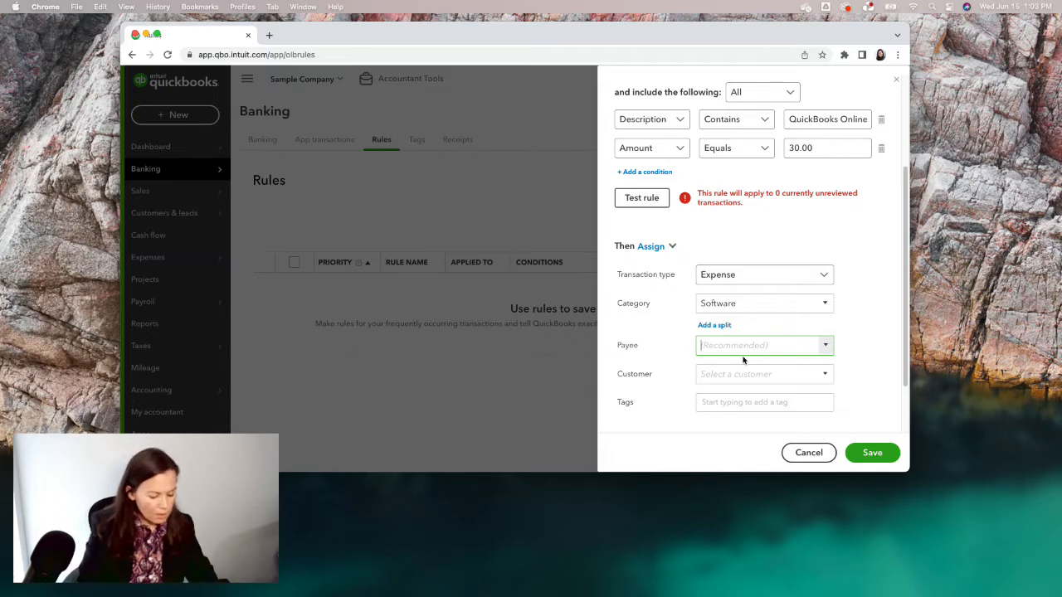
type("Intuit ")
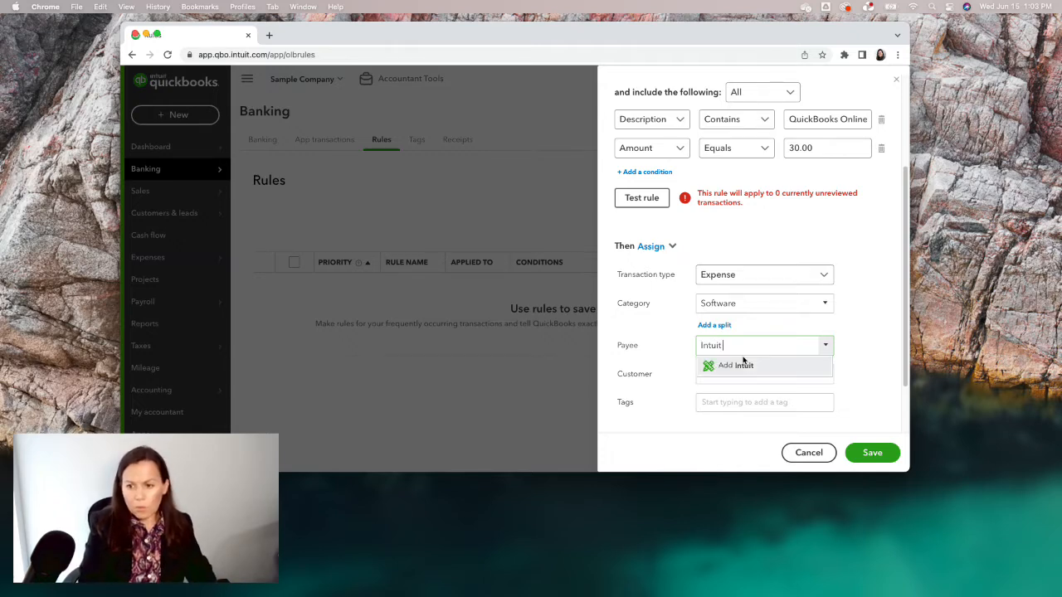
type("QuickB")
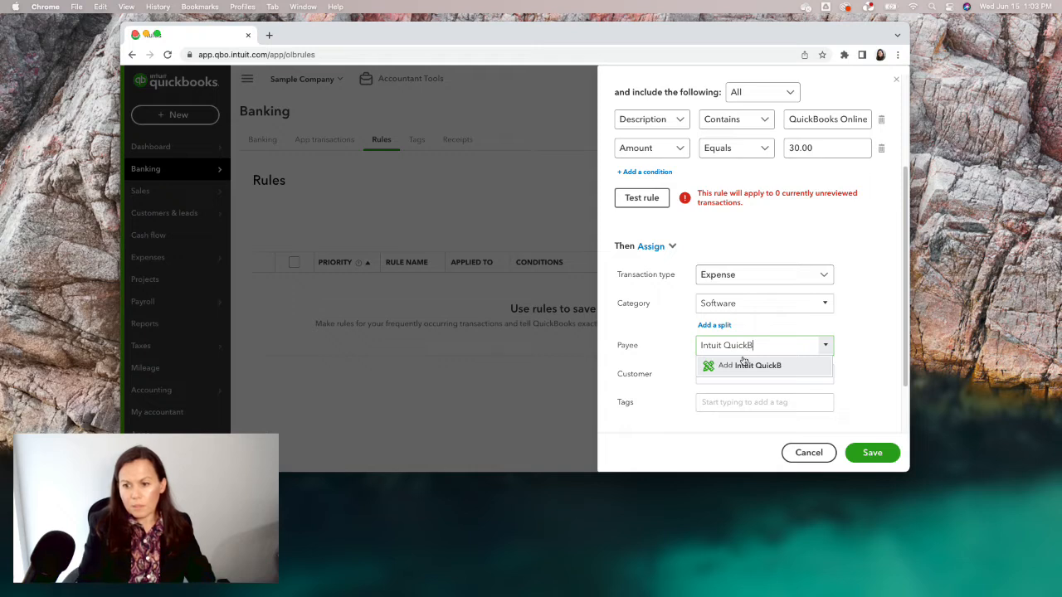
type("ooks")
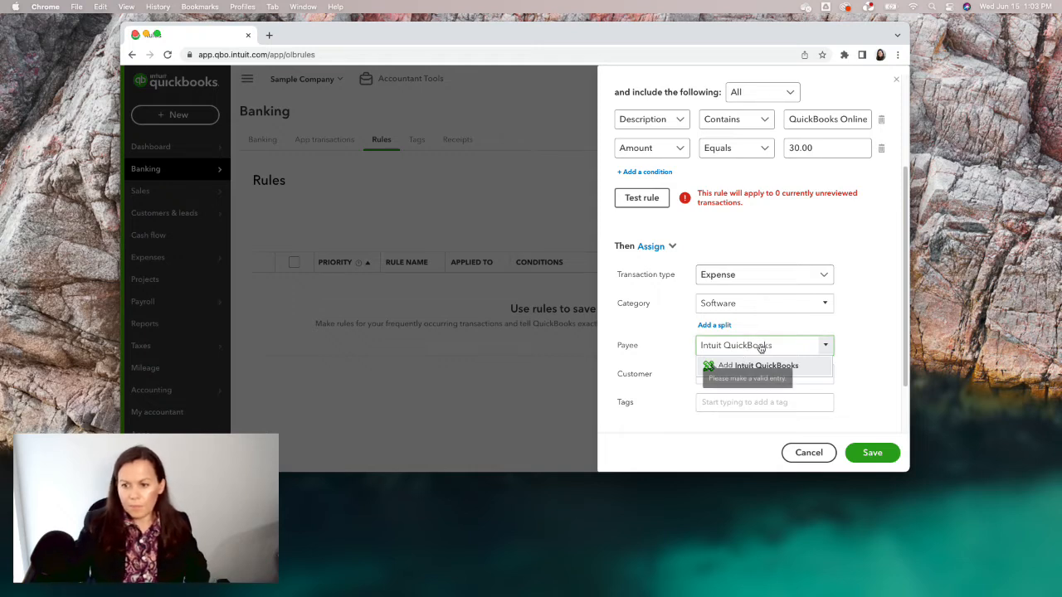
left_click(744, 368)
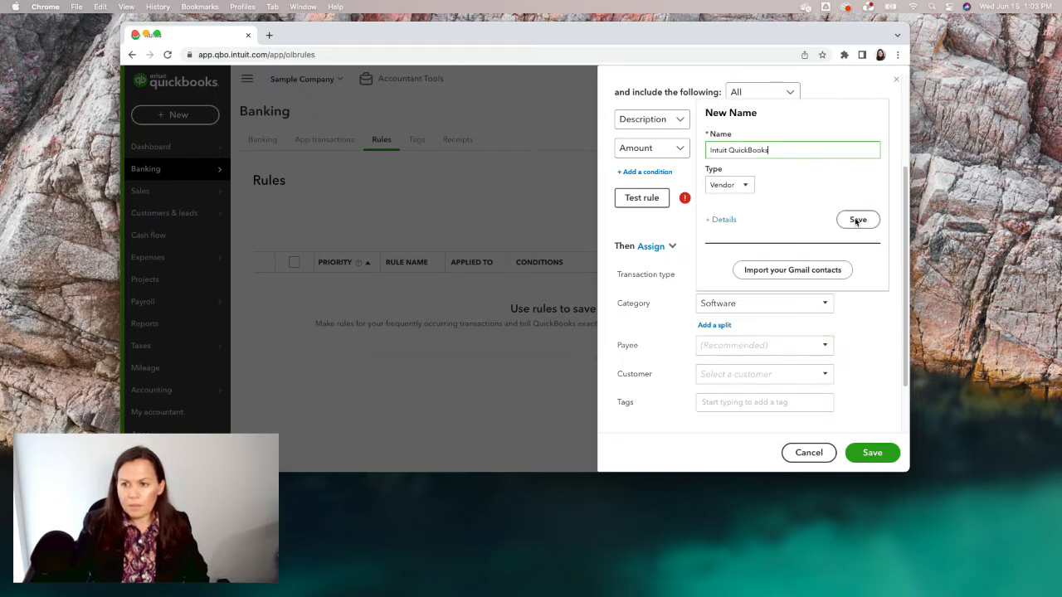
left_click(858, 219)
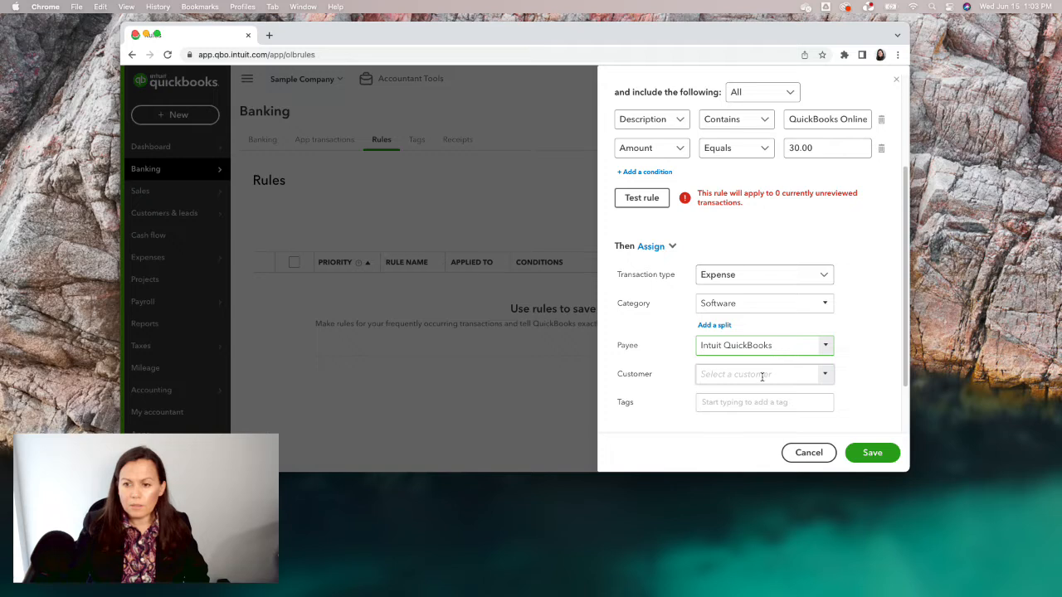
Turn off Auto-add so matching transactions are not confirmed automatically, and save the rule
scroll(763, 372, "down", 1)
scroll(739, 366, "down", 2)
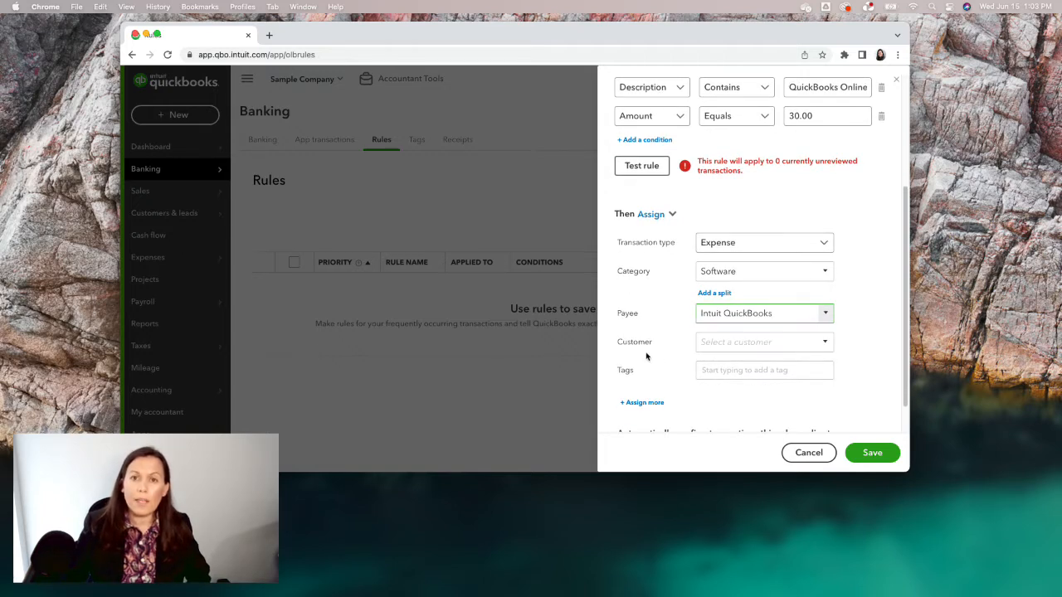
scroll(747, 378, "down", 3)
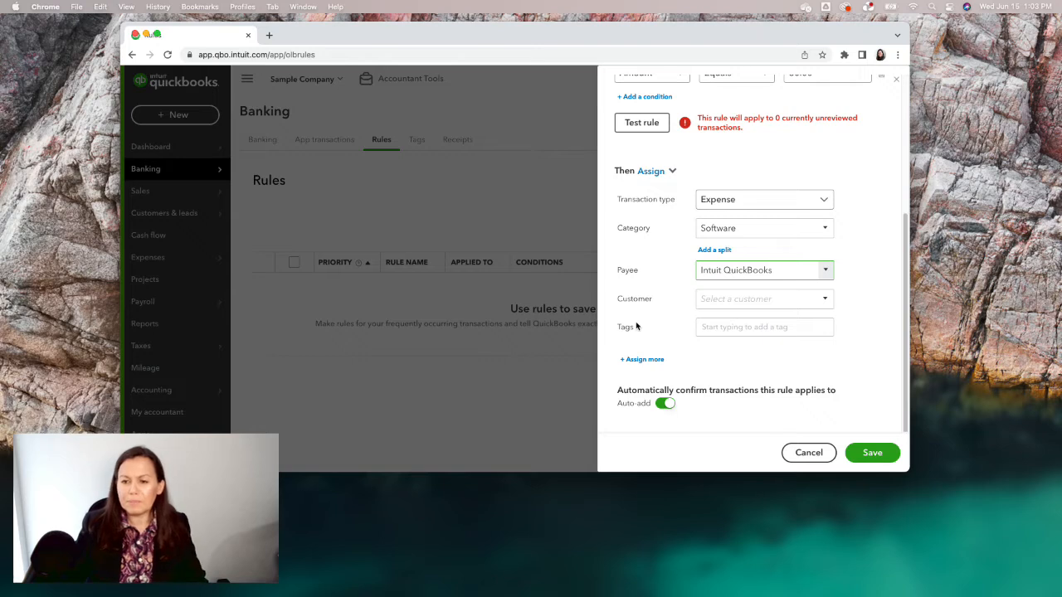
left_click(661, 405)
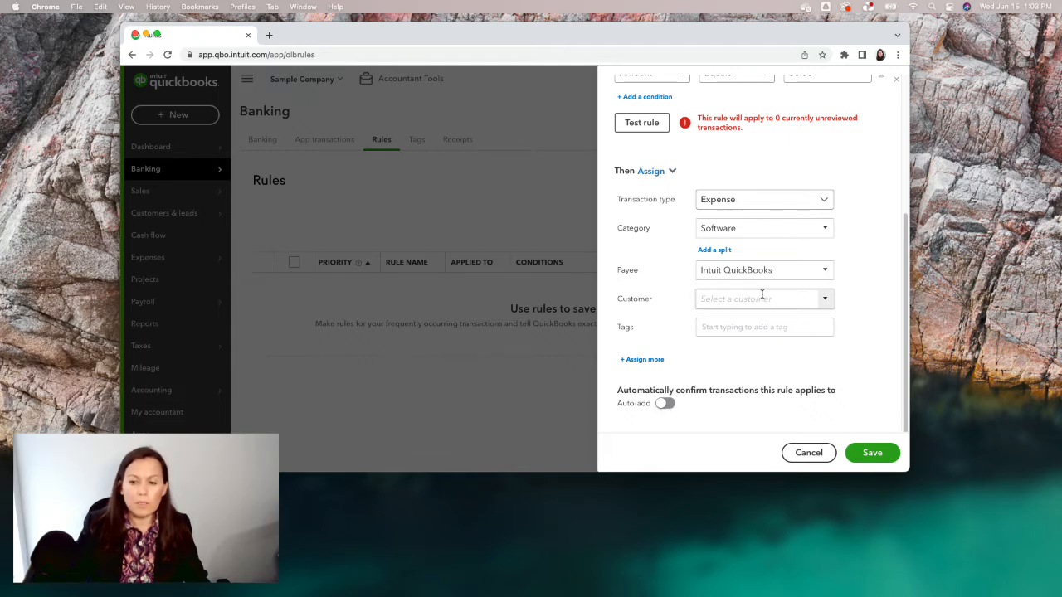
left_click(671, 406)
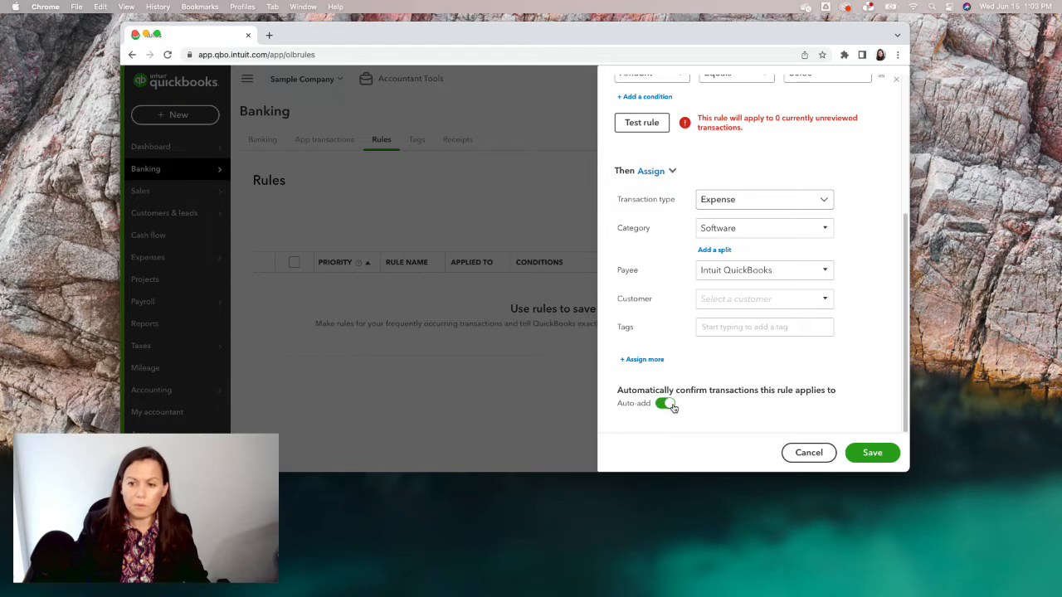
left_click(669, 405)
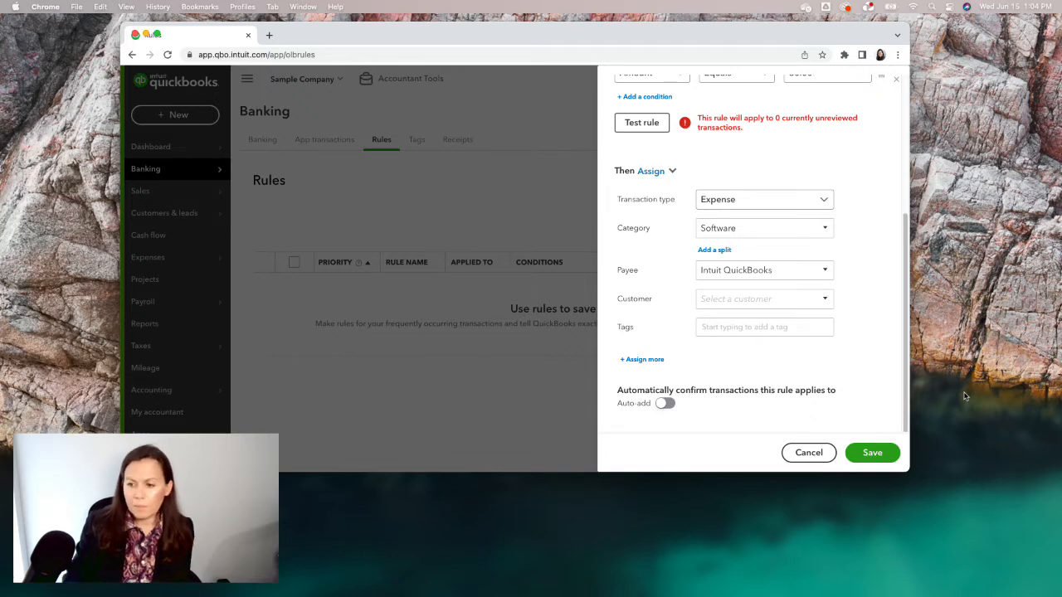
left_click(870, 453)
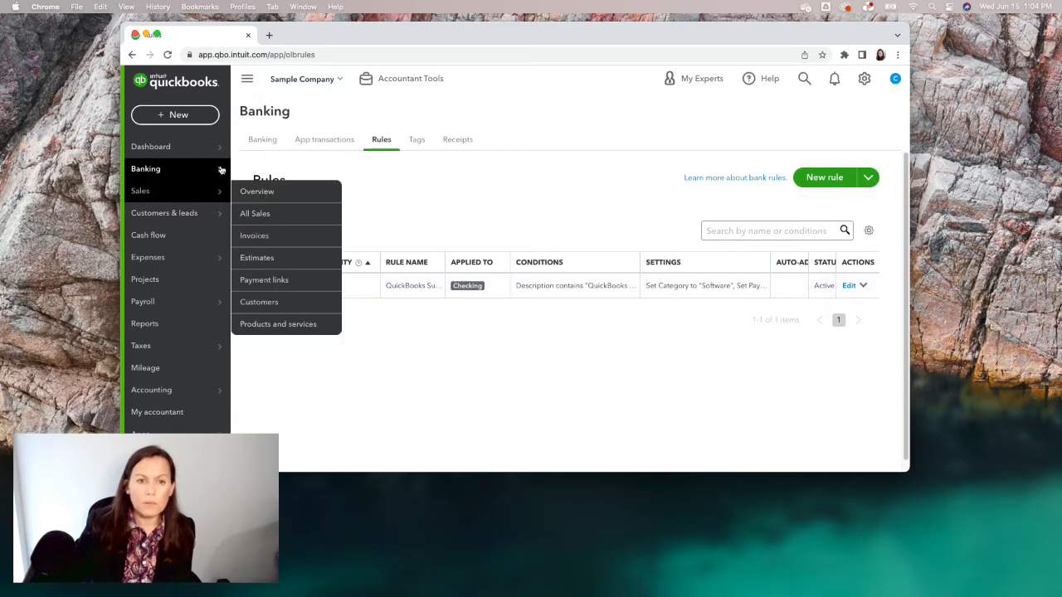
Open the Checking account's bank transactions and look through the For review list
left_click(267, 143)
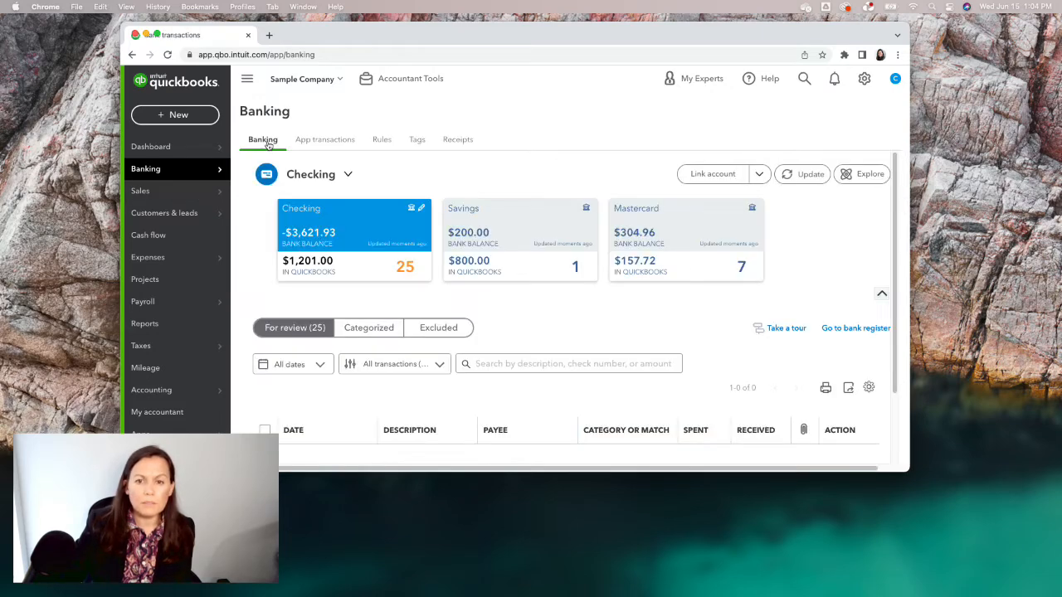
scroll(424, 326, "down", 5)
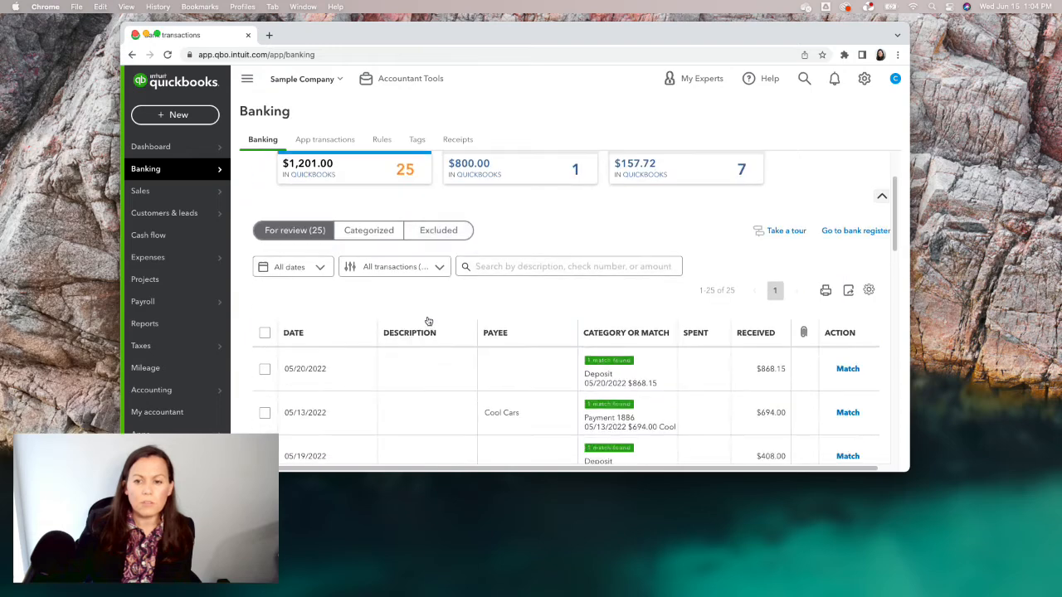
scroll(426, 315, "up", 5)
scroll(432, 314, "down", 4)
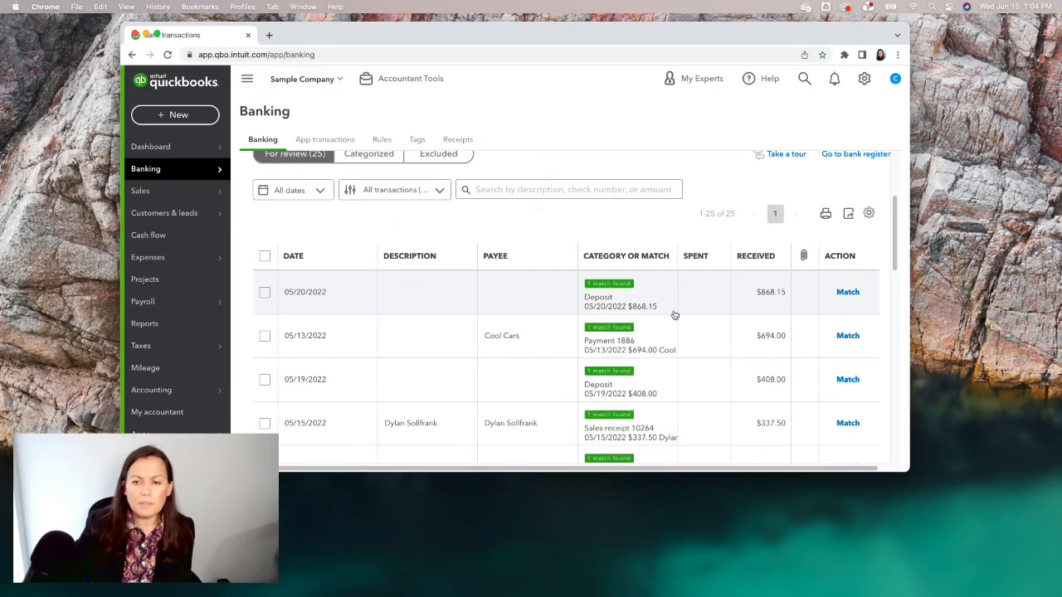
Sort the For review transactions by amount spent, largest first, and compare them by date in both orders
left_click(697, 256)
left_click(697, 257)
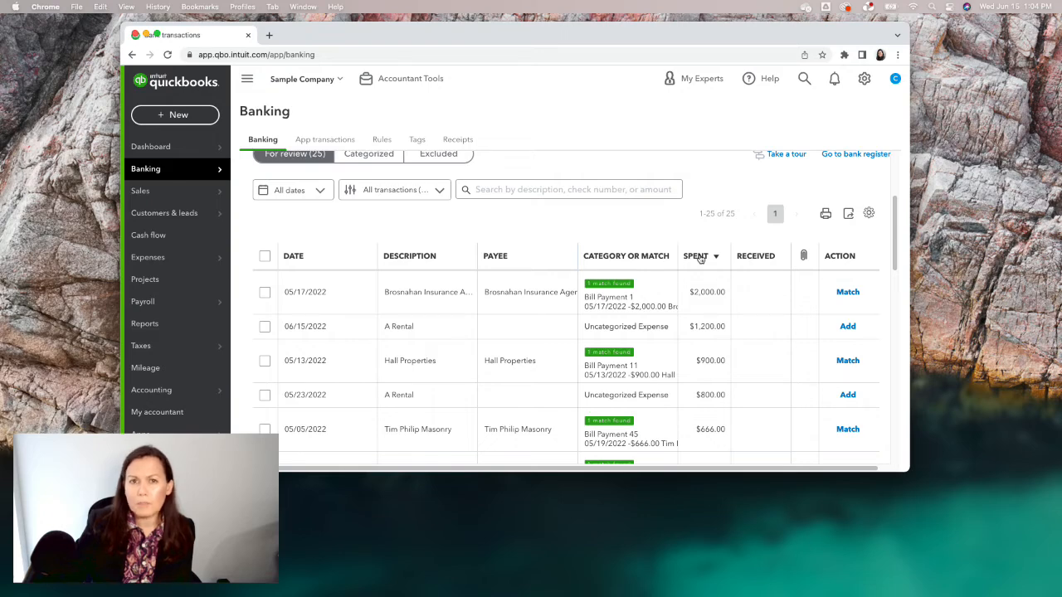
left_click(297, 258)
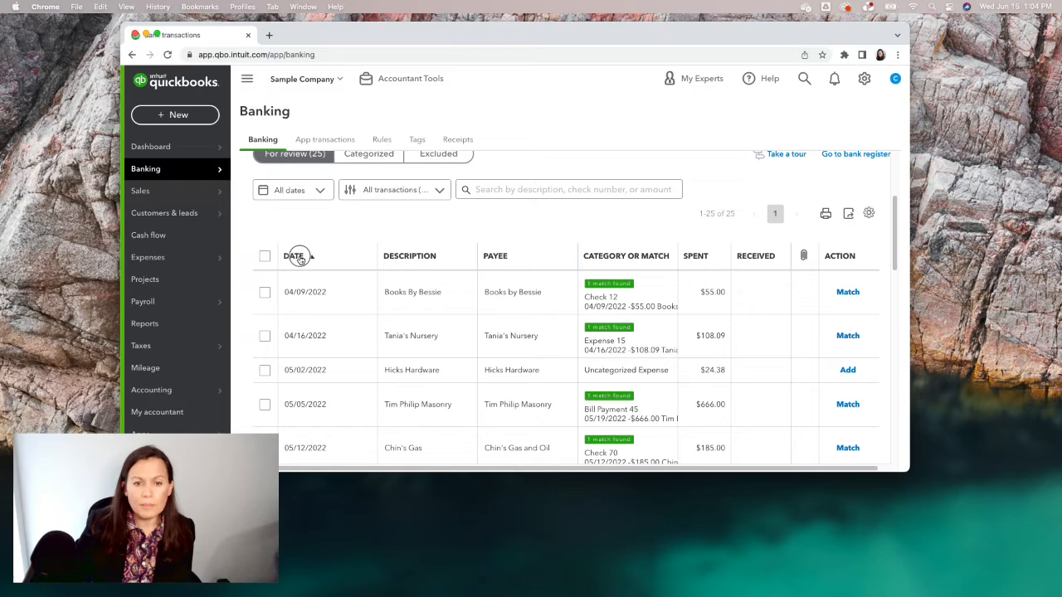
left_click(301, 258)
left_click(313, 259)
Sort the For review transactions by description and by payee in both directions, and look through the payee-sorted list
left_click(422, 259)
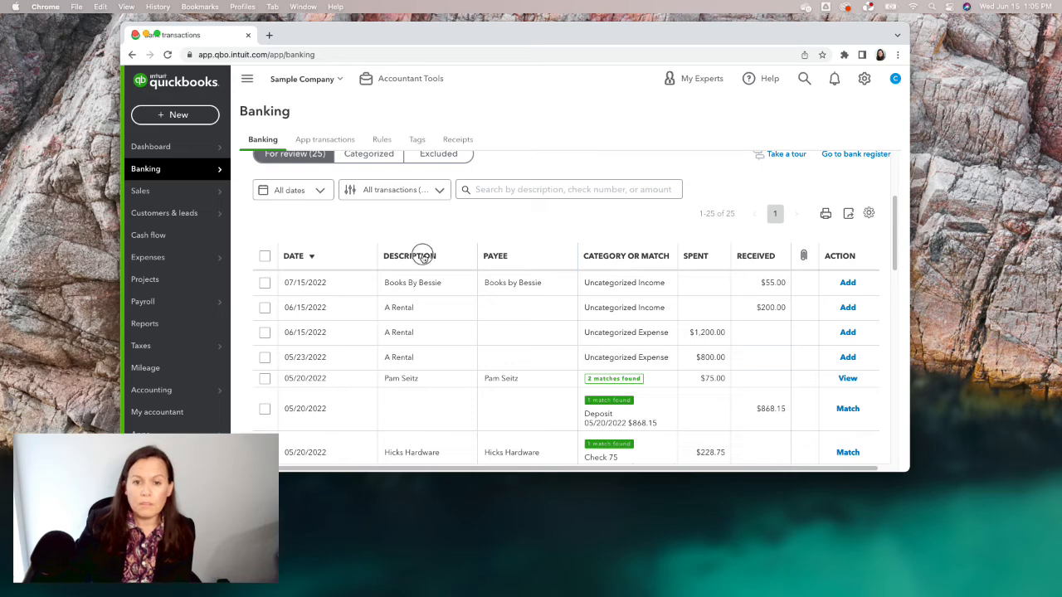
left_click(422, 259)
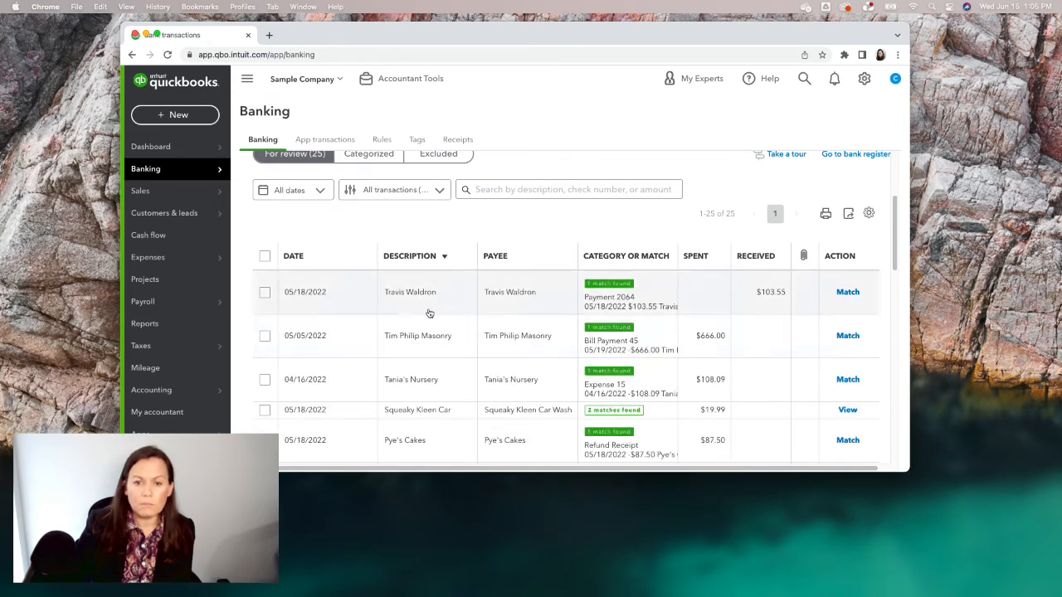
left_click(445, 258)
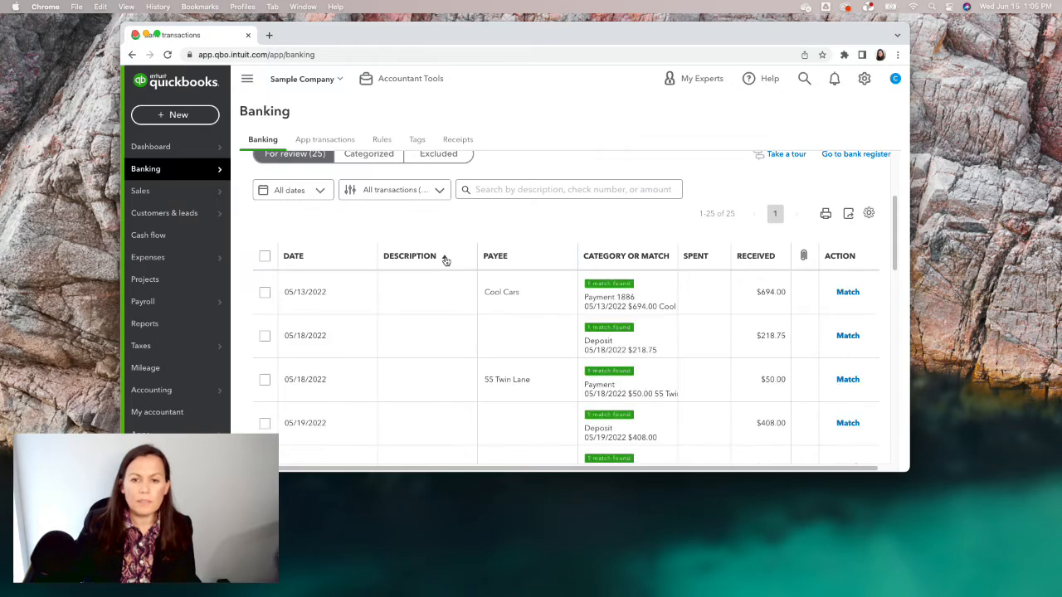
left_click(500, 257)
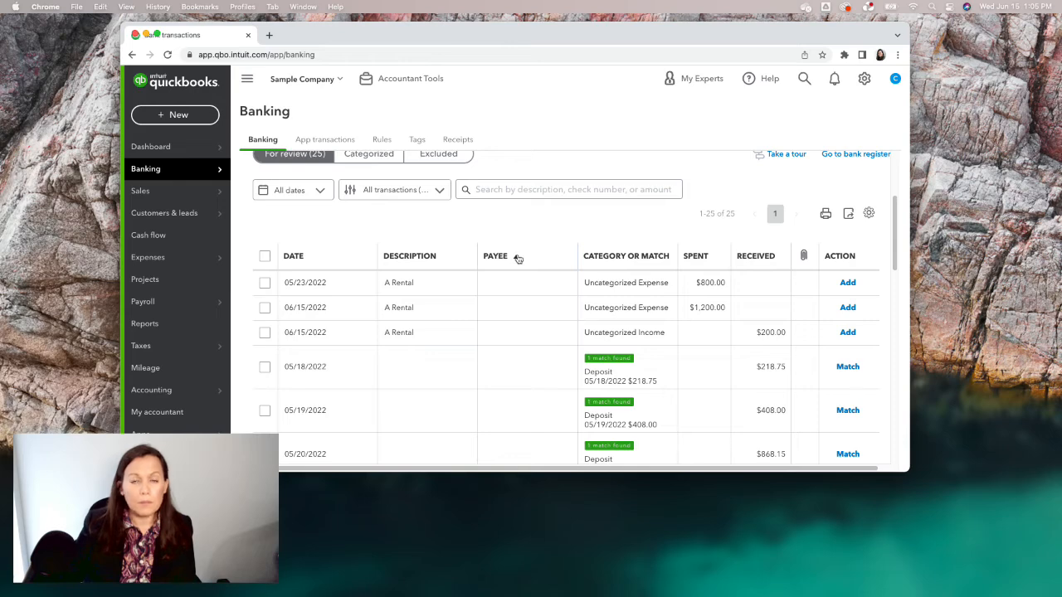
left_click(516, 257)
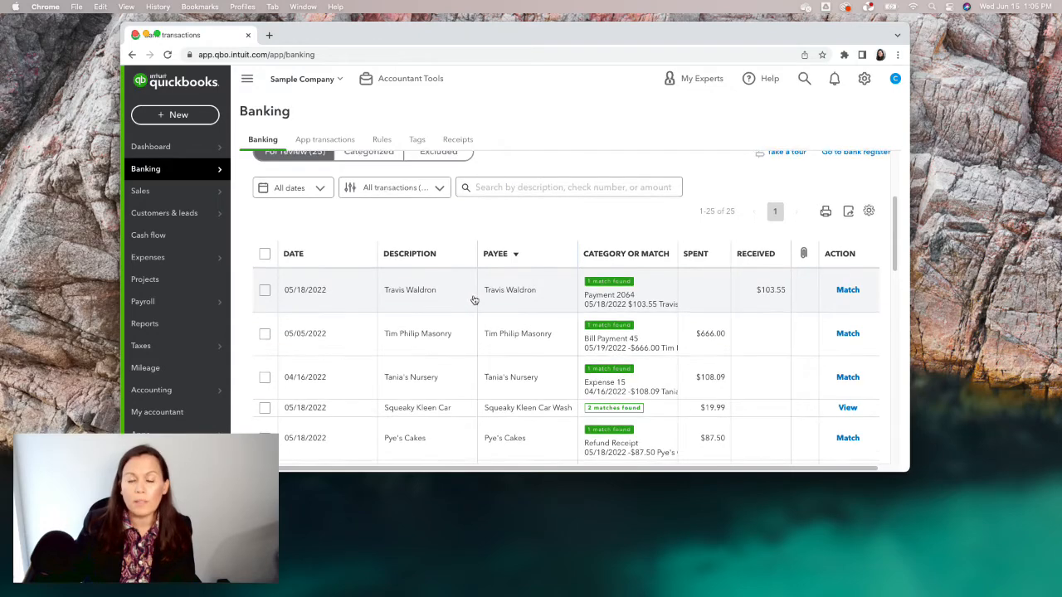
scroll(474, 301, "down", 5)
scroll(475, 297, "down", 2)
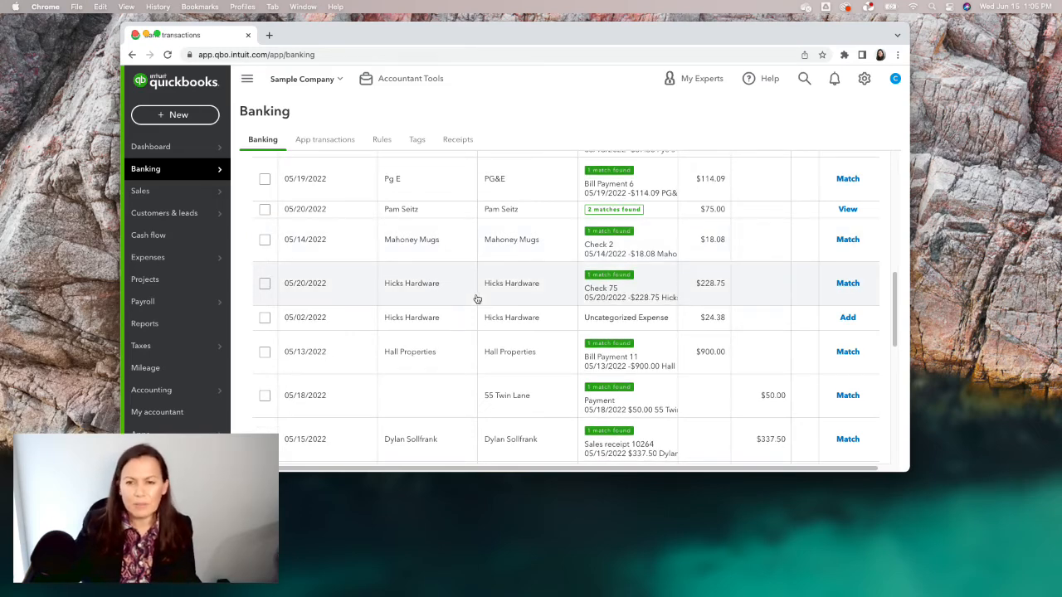
scroll(475, 299, "up", 8)
scroll(487, 310, "down", 5)
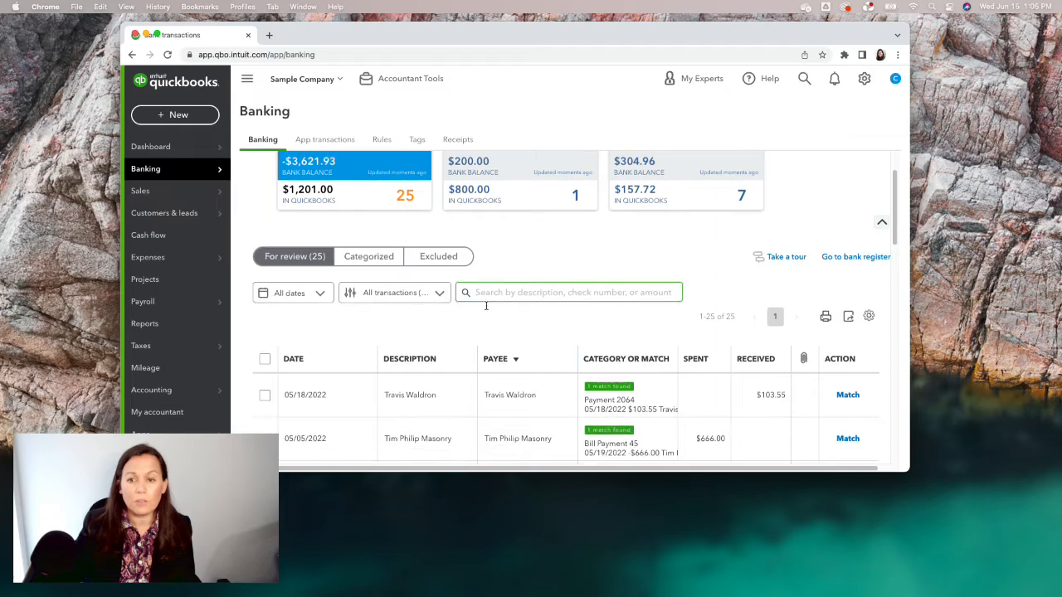
scroll(510, 304, "up", 2)
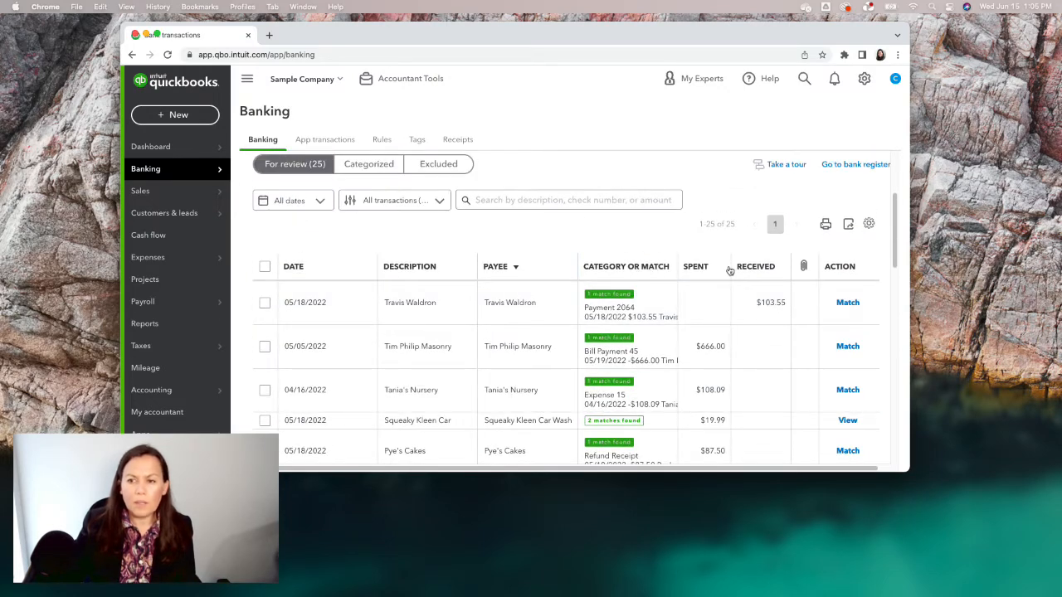
Sort the For review transactions by amount spent, largest first, and examine their suggested matches and categories
left_click(701, 268)
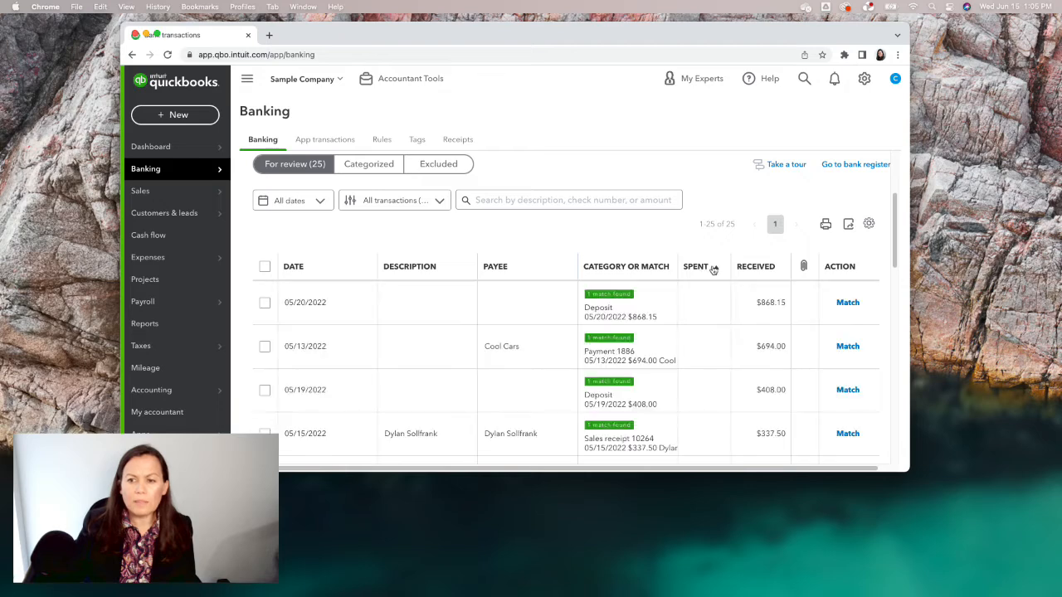
left_click(716, 270)
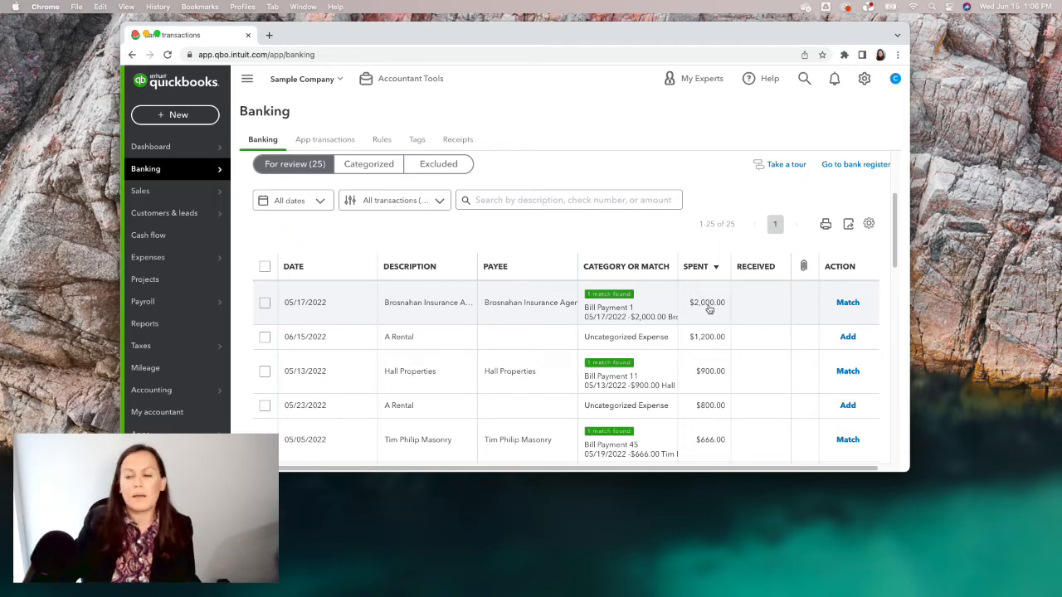
scroll(730, 363, "down", 2)
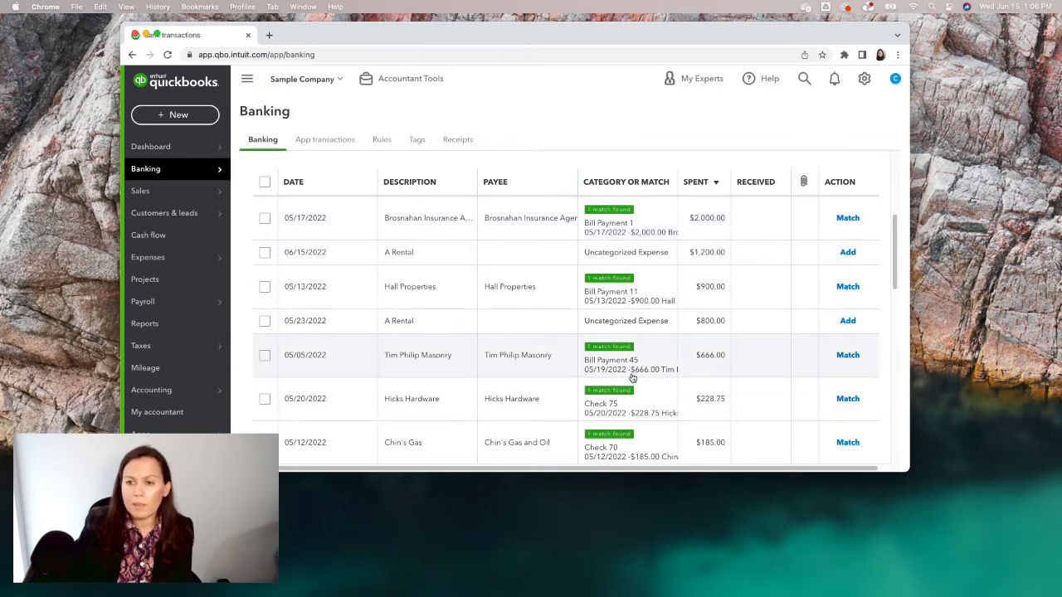
scroll(633, 377, "down", 1)
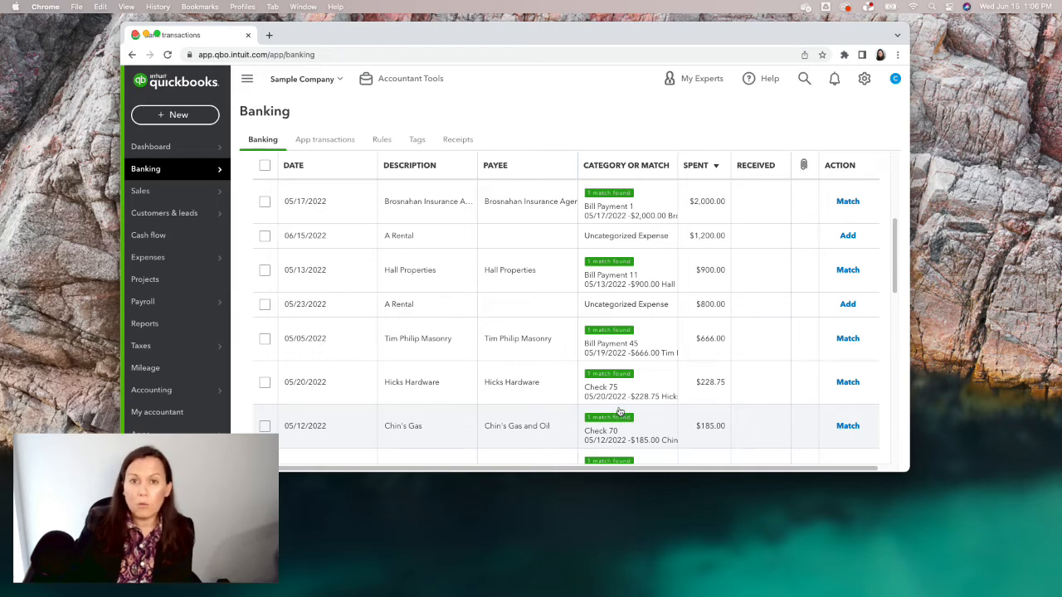
scroll(618, 399, "down", 2)
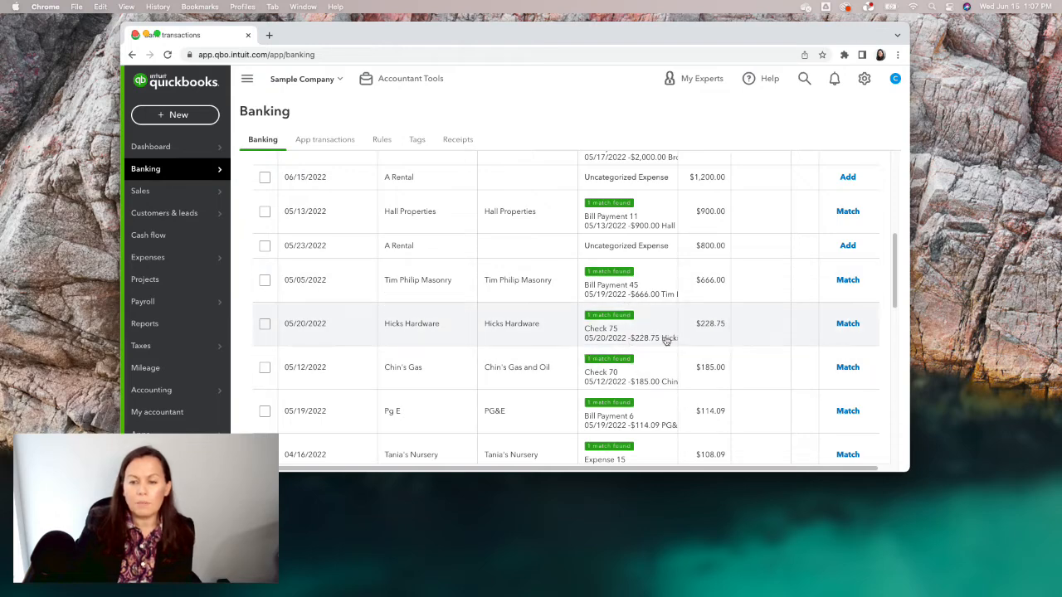
scroll(622, 343, "down", 3)
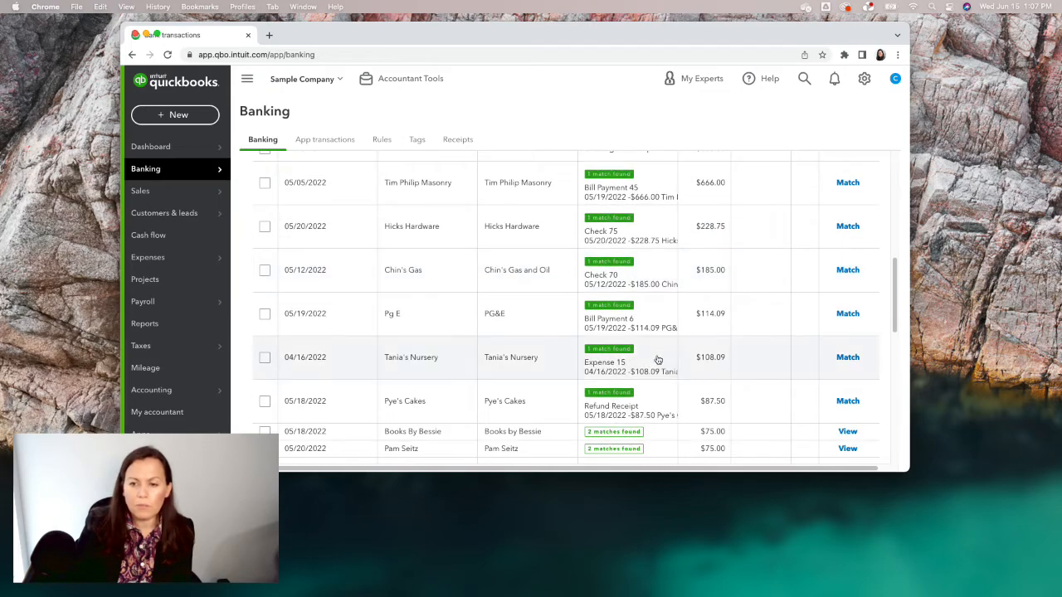
scroll(659, 357, "down", 2)
scroll(659, 359, "up", 5)
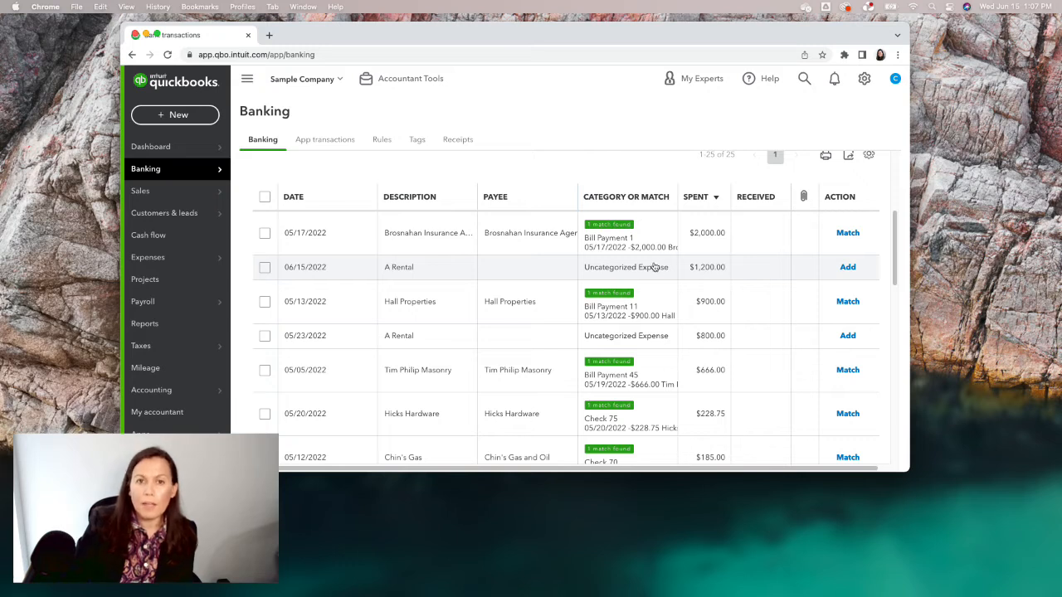
Open the 06/15/2022 A Rental transaction for $1,200.00 and add A Rental as a new vendor for its payee
left_click(711, 273)
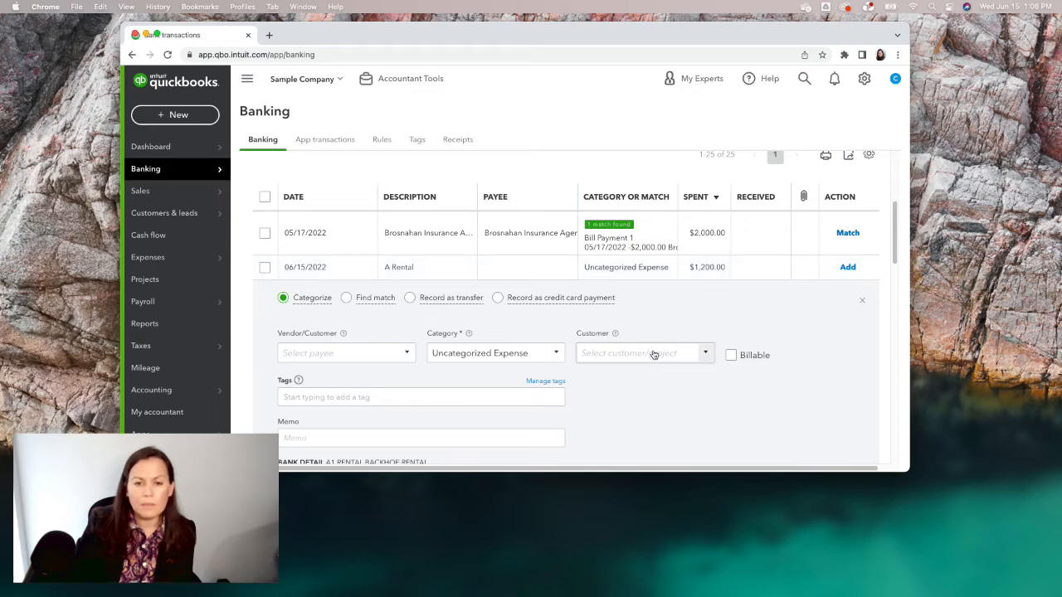
scroll(652, 356, "down", 2)
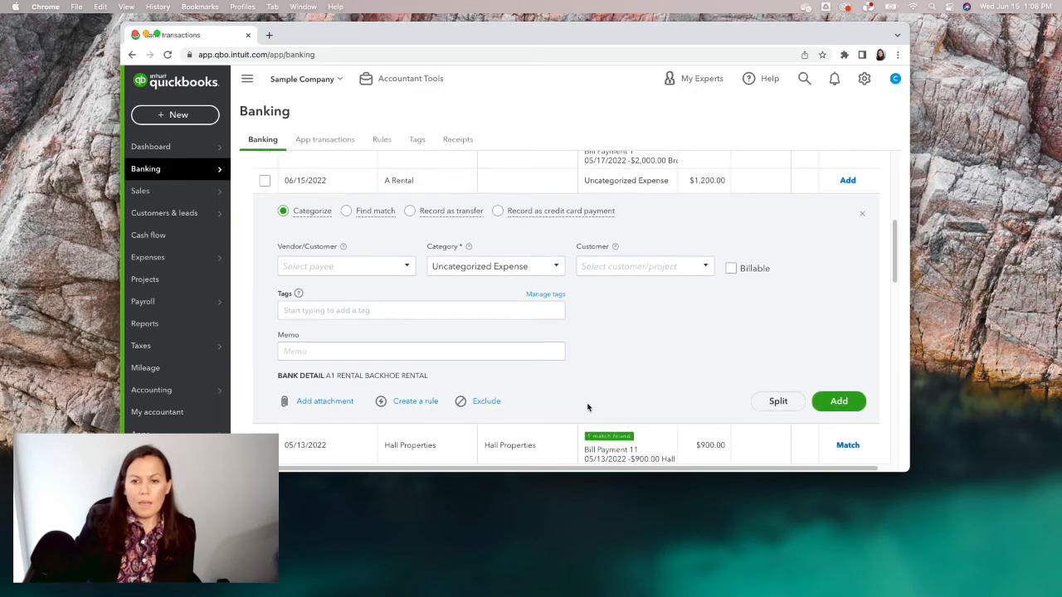
left_click(344, 264)
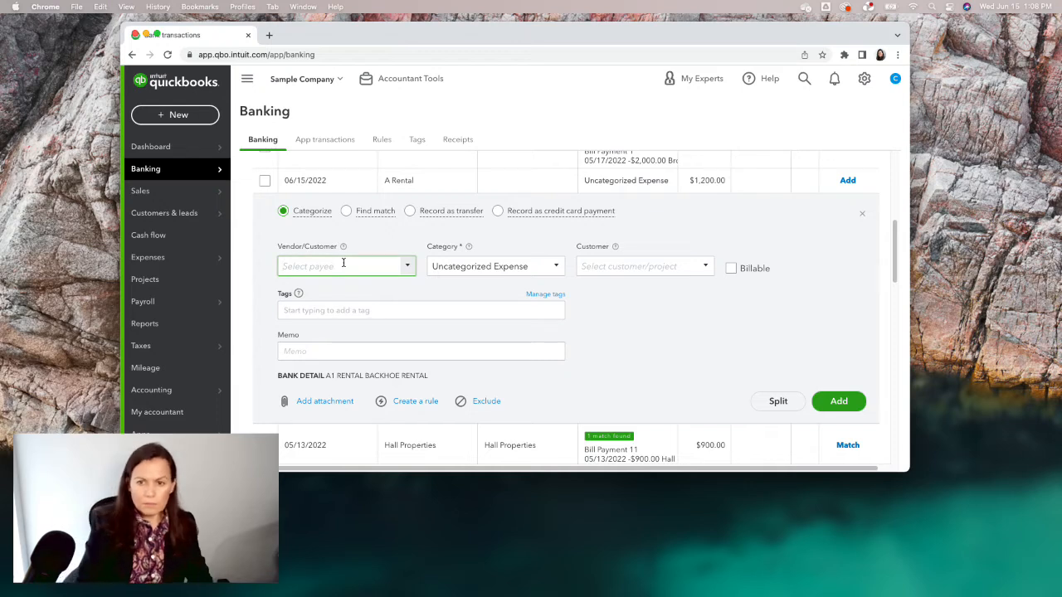
type("A rental")
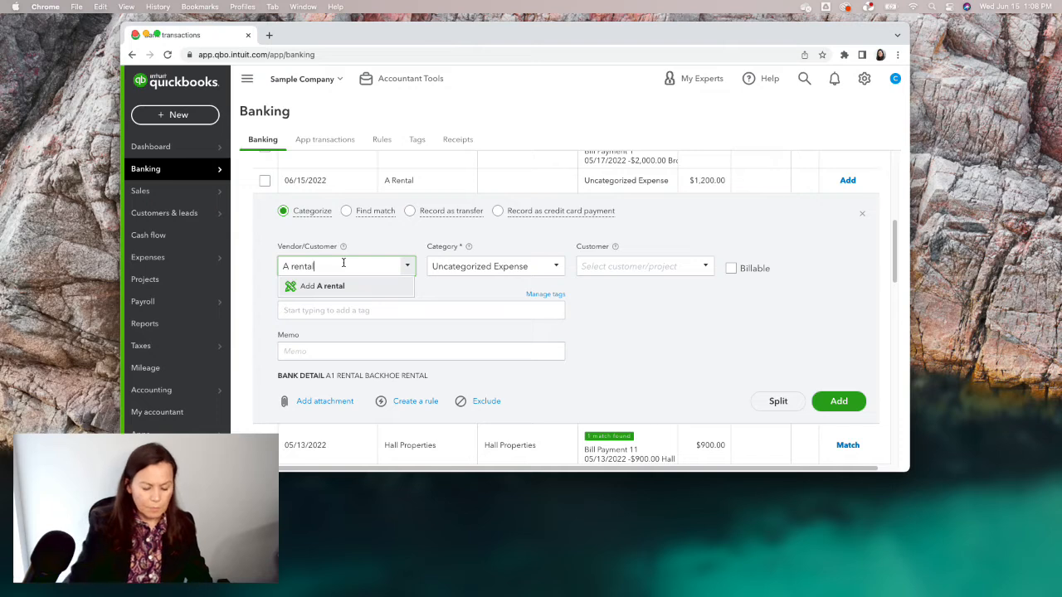
key("BackSpace")
key("BackSpace")
key("BackSpace")
key("BackSpace")
key("BackSpace")
key("BackSpace")
type("Re")
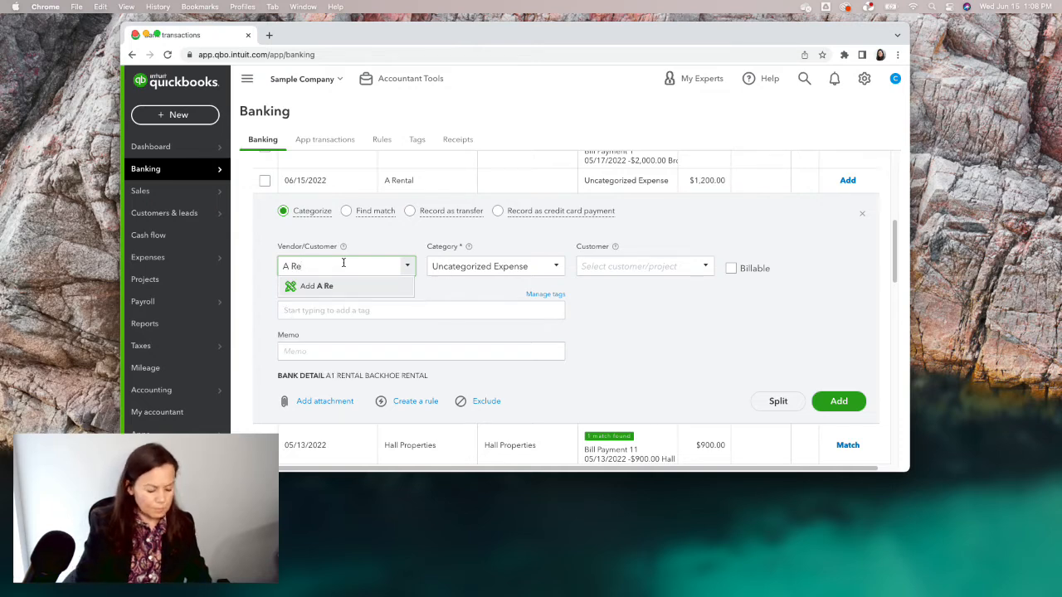
type("ntal")
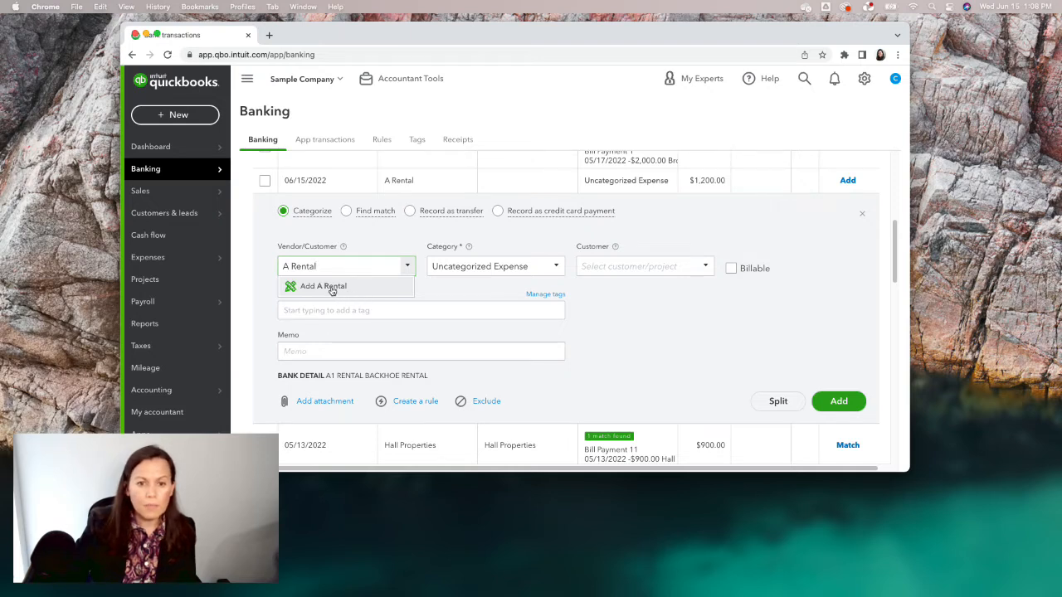
left_click(332, 288)
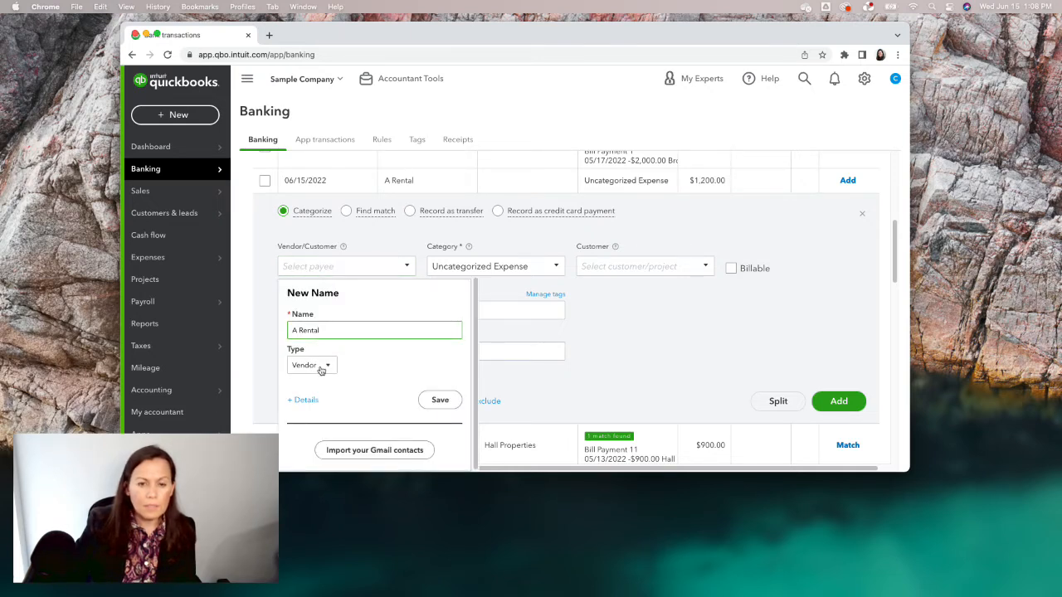
left_click(440, 405)
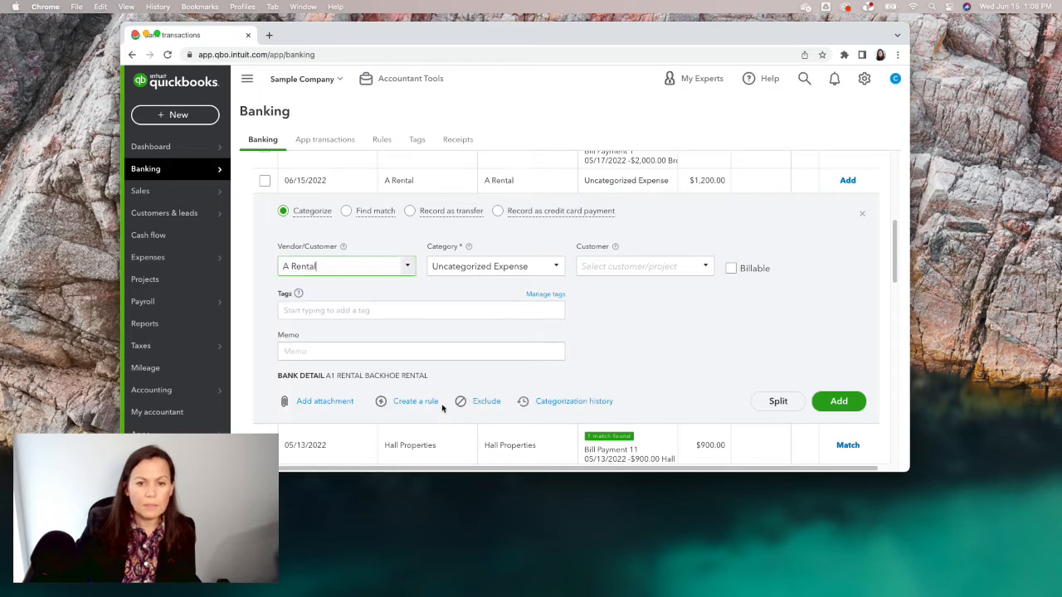
Set the A Rental transaction's category to the Rent or Lease expense account
left_click(459, 267)
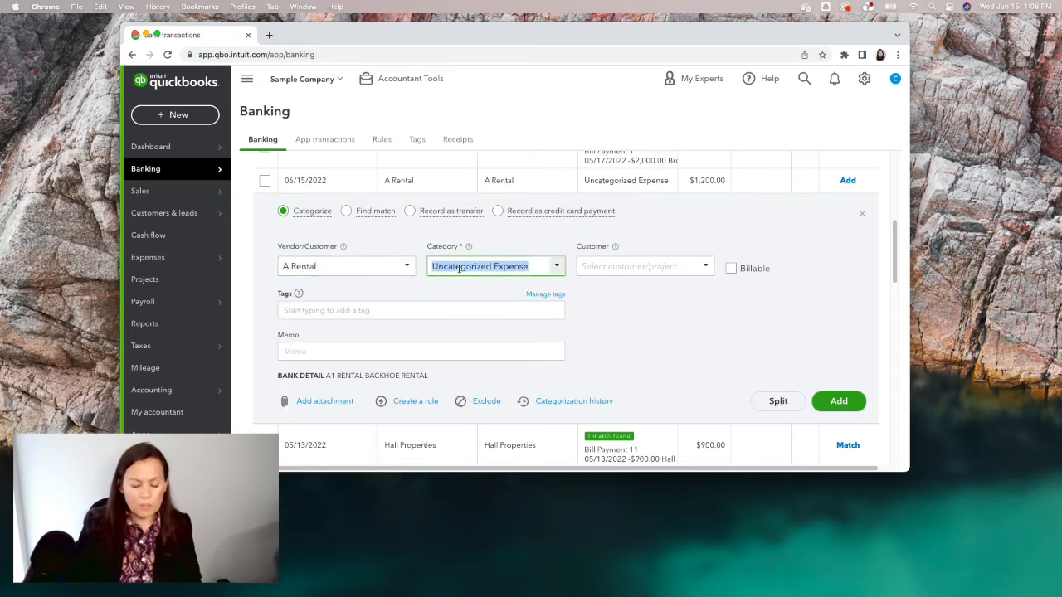
type("rent")
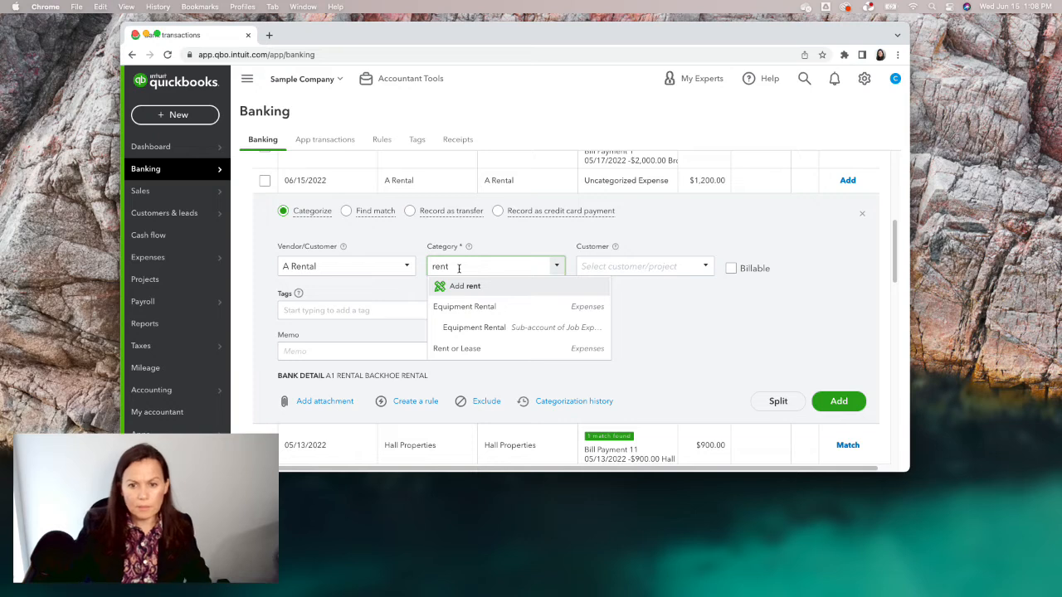
left_click(469, 348)
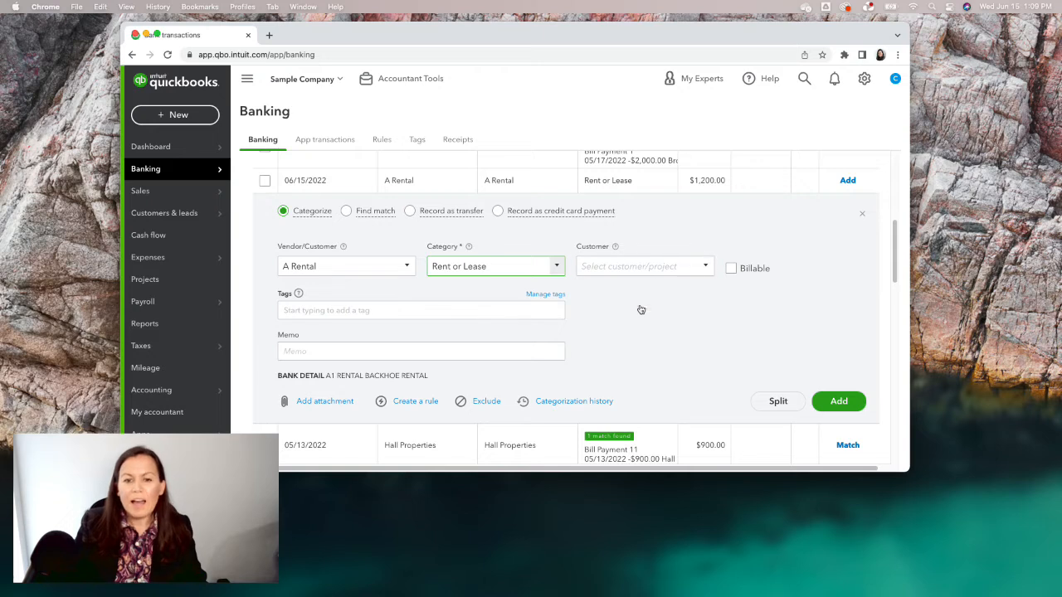
left_click(380, 356)
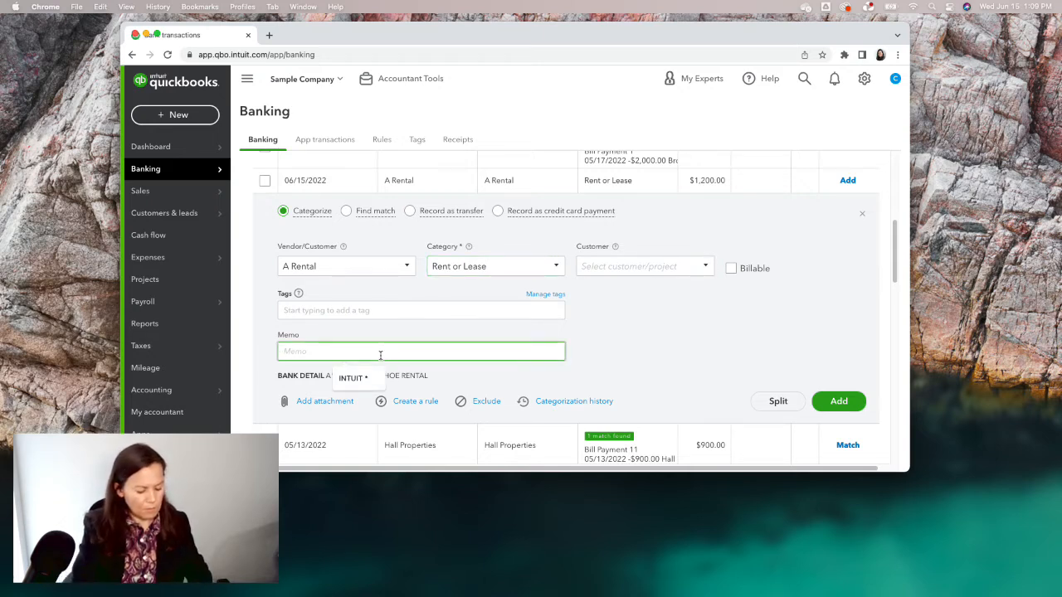
type("Office Rent")
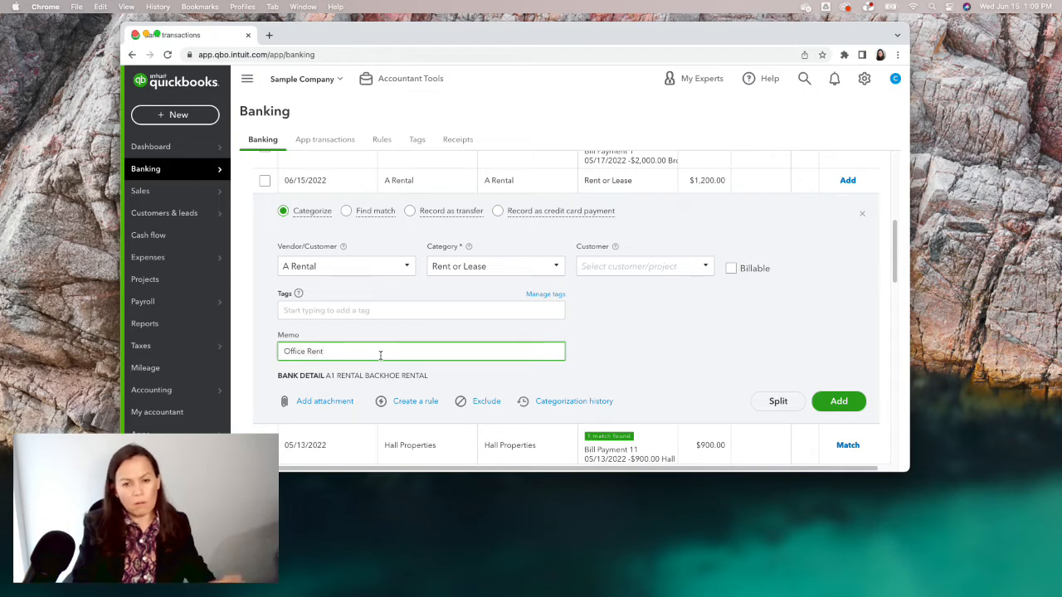
key("BackSpace")
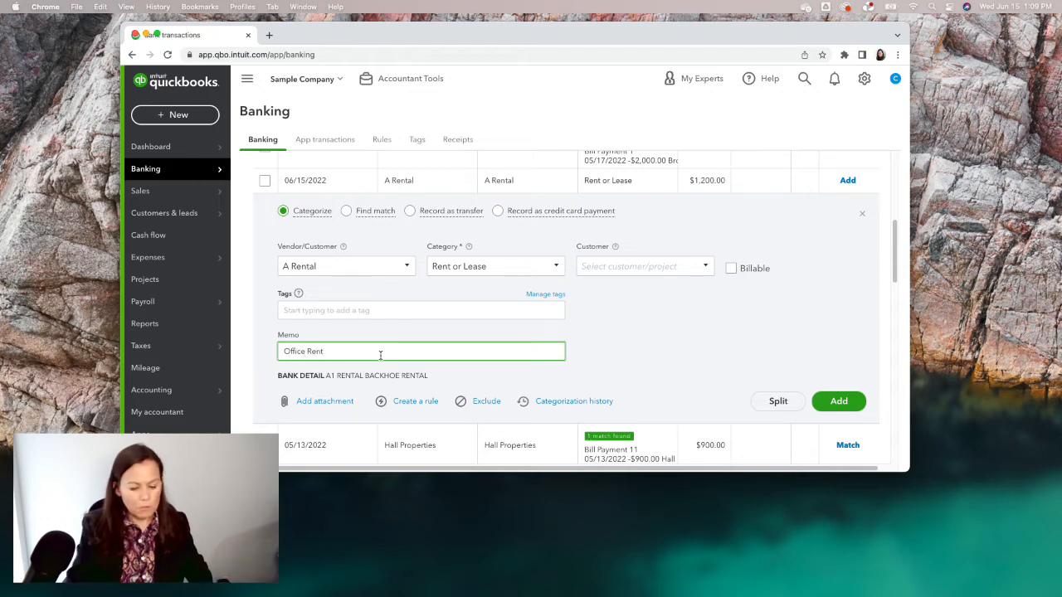
key("BackSpace")
key("BackSpace")
key("BackSpace")
key("BackSpace")
key("BackSpace")
key("BackSpace")
key("BackSpace")
key("BackSpace")
key("BackSpace")
key("BackSpace")
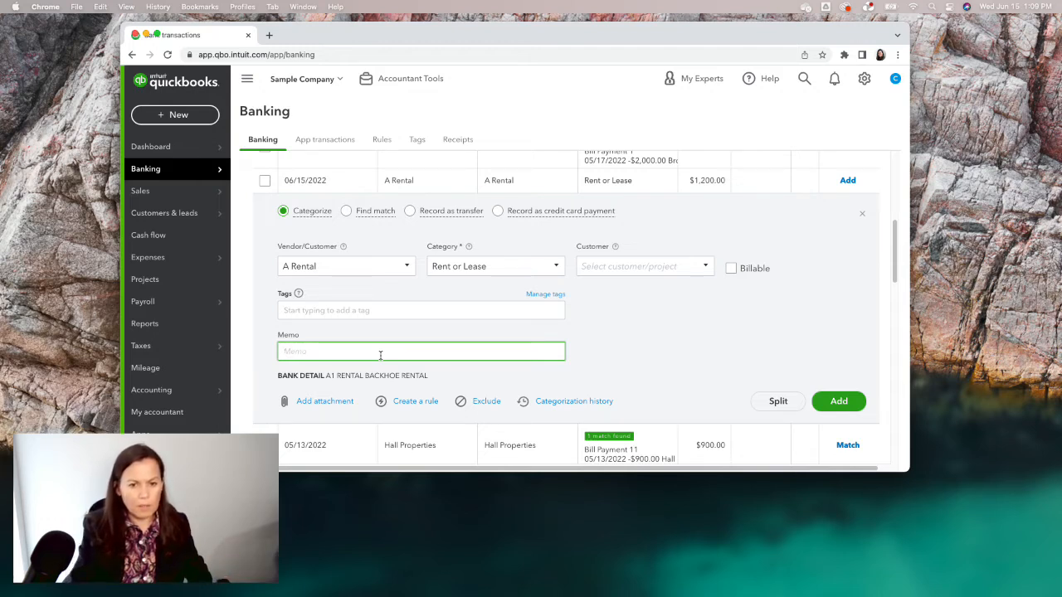
Enter Warehouse Rental as the A Rental transaction's memo
type("Whare")
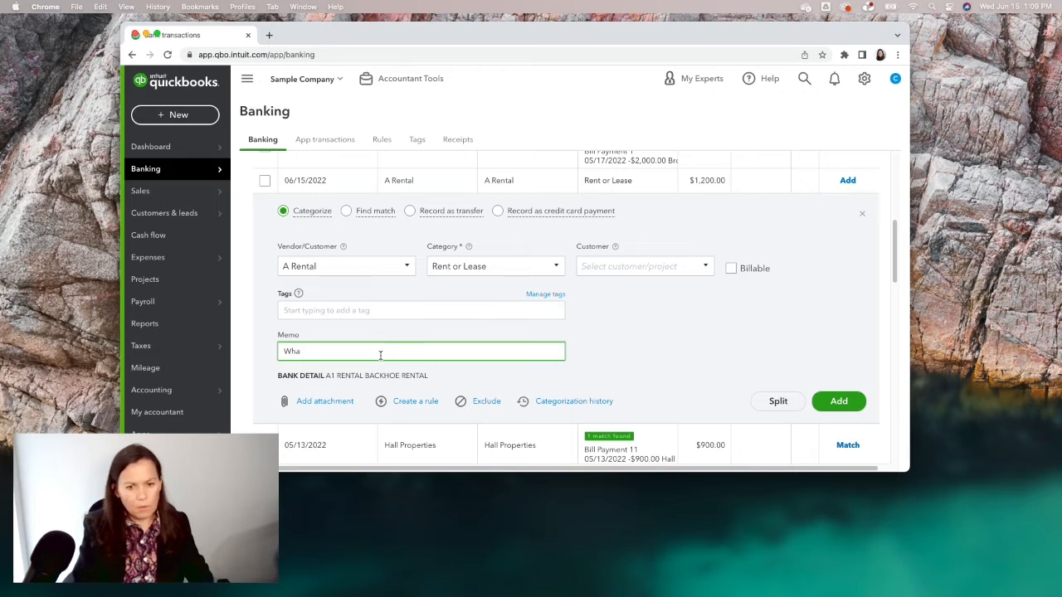
key("BackSpace")
key("BackSpace")
type("areh")
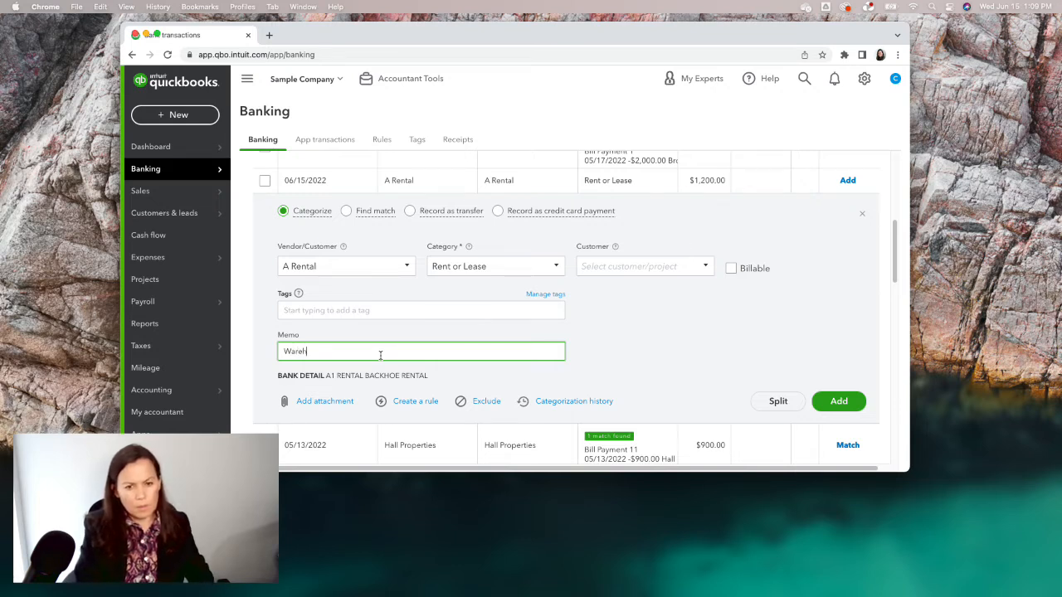
type("oure Rental")
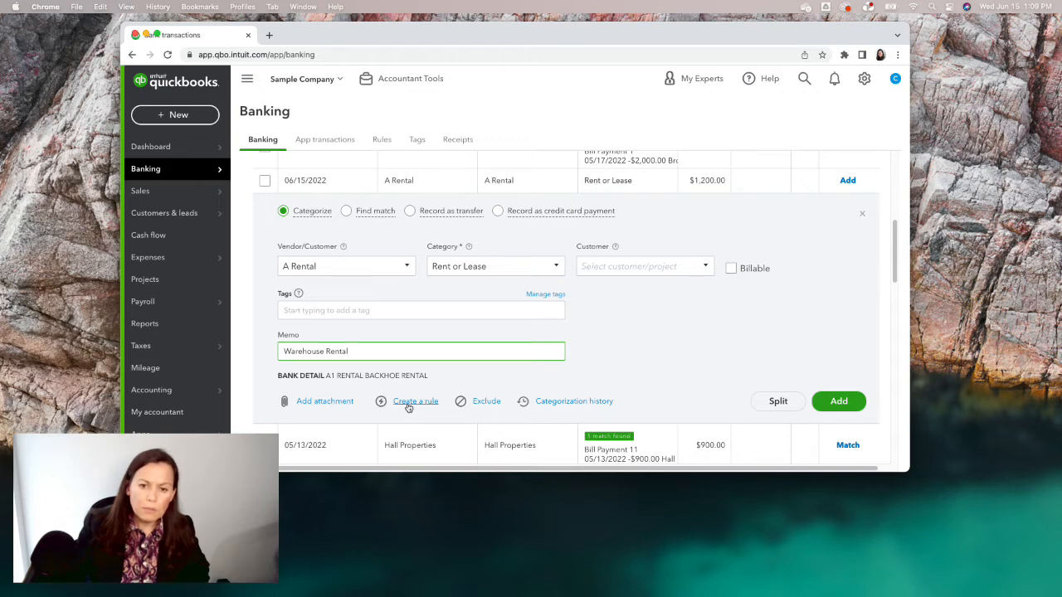
Start a new bank rule from the 06/15/2022 A Rental transaction and name the rule A Rental
mouse_move(381, 404)
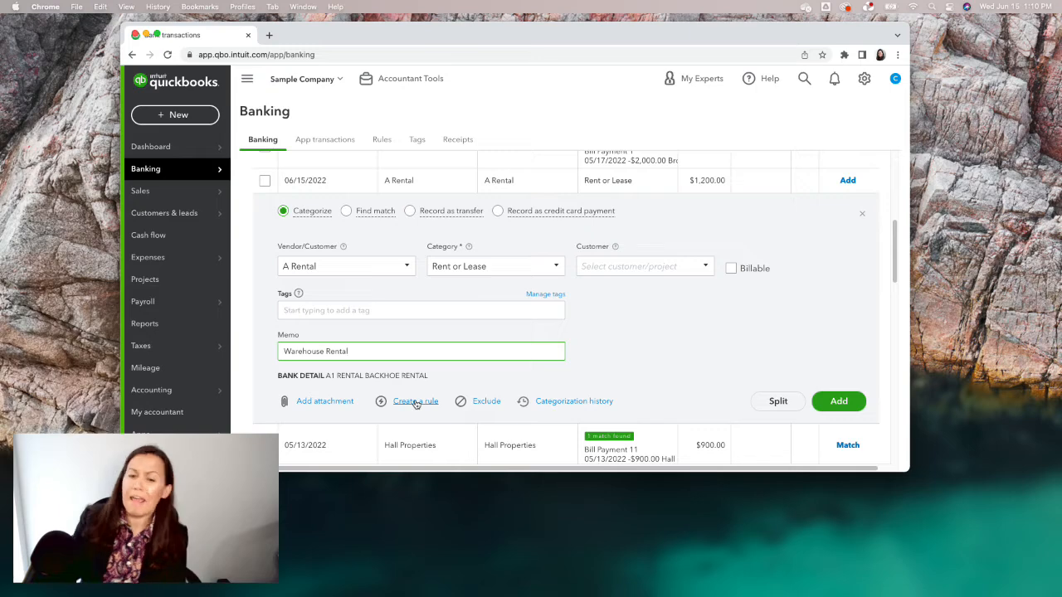
left_click(416, 402)
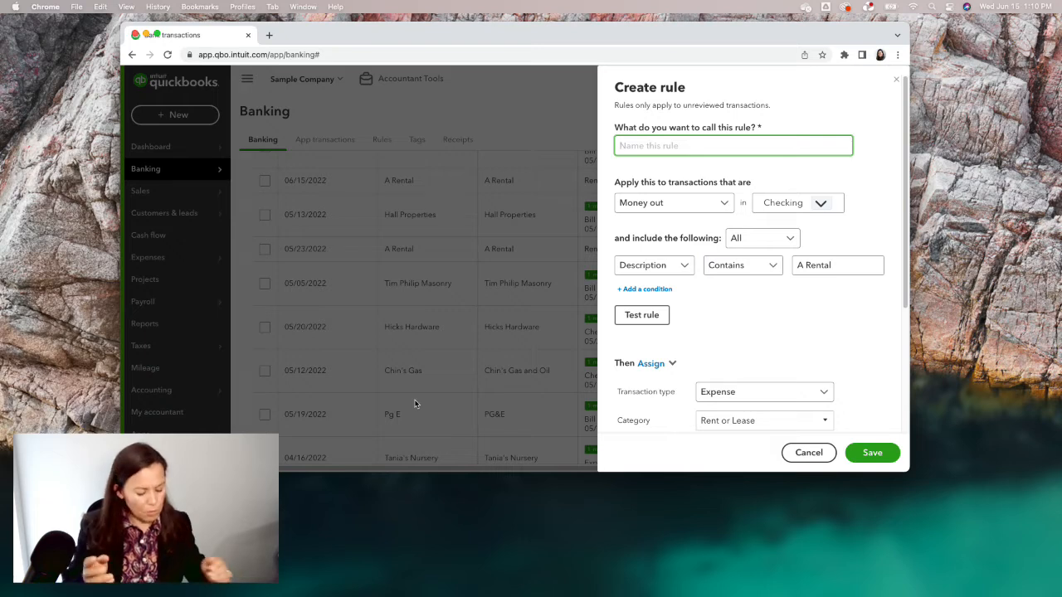
type("A re")
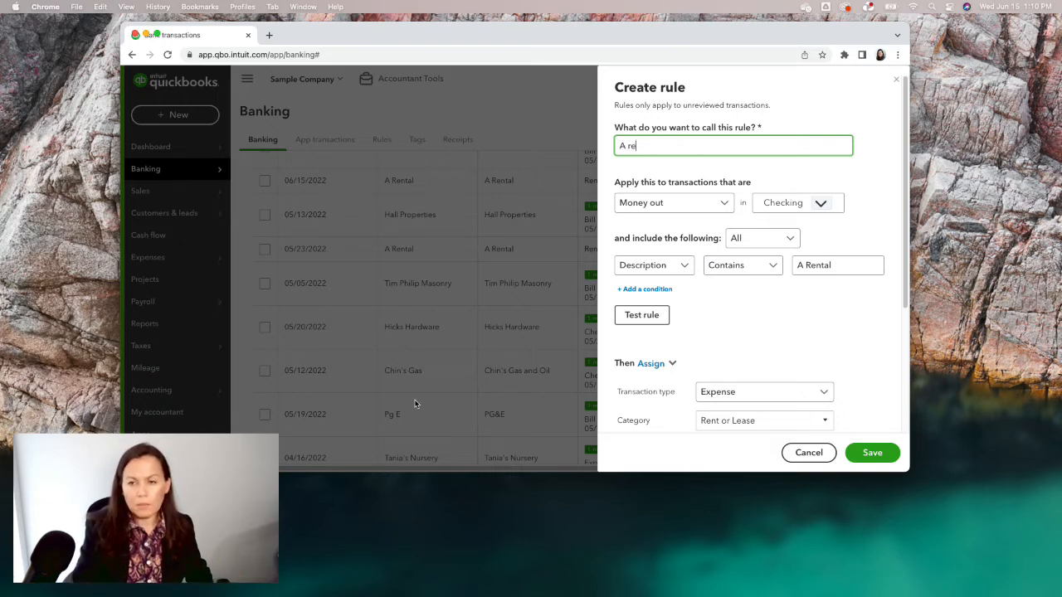
key("BackSpace")
type("Rental")
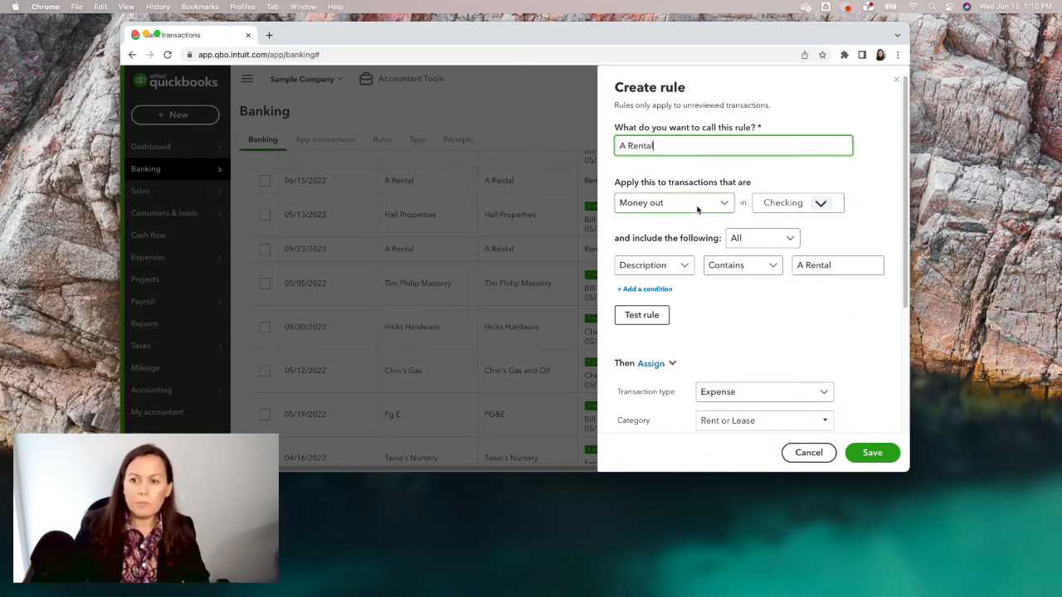
Apply the A Rental rule to money-out transactions in all bank accounts
left_click(821, 208)
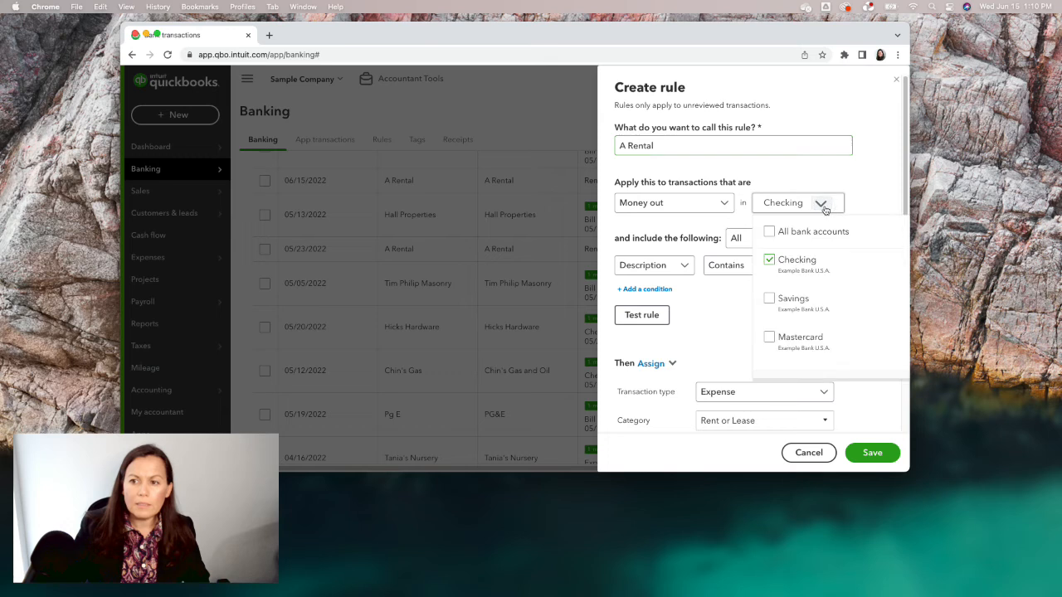
left_click(771, 233)
left_click(782, 182)
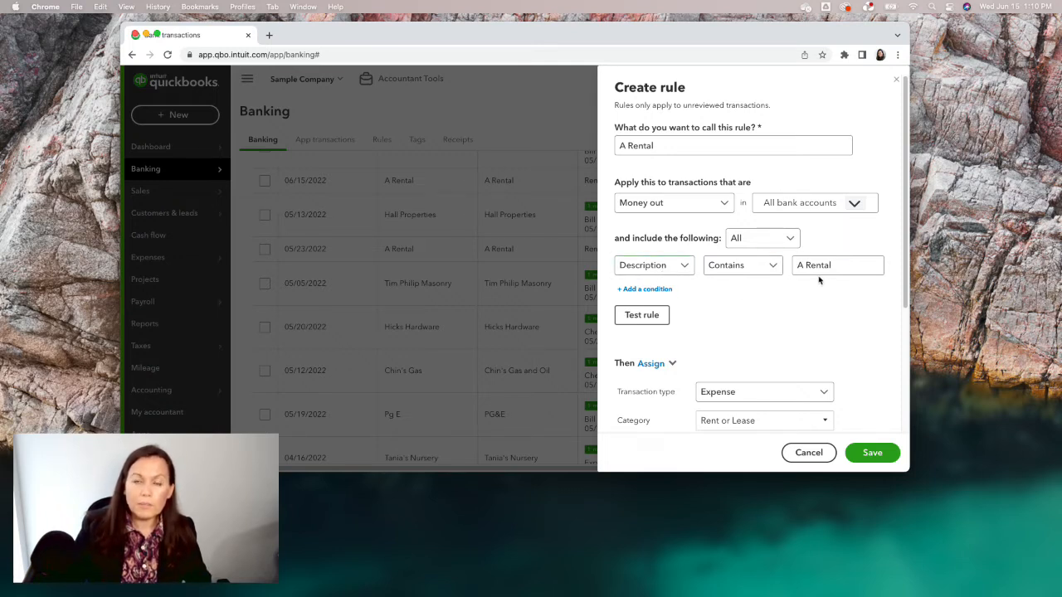
Try a second condition on the A Rental rule requiring the amount to equal 1,200.00, and remove that condition again
left_click(645, 289)
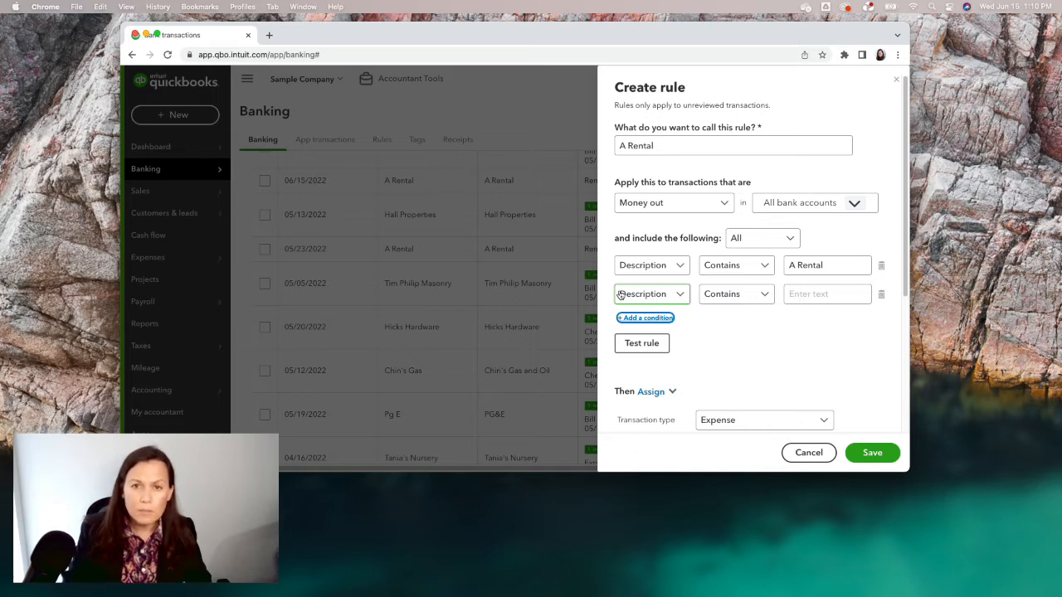
left_click(824, 302)
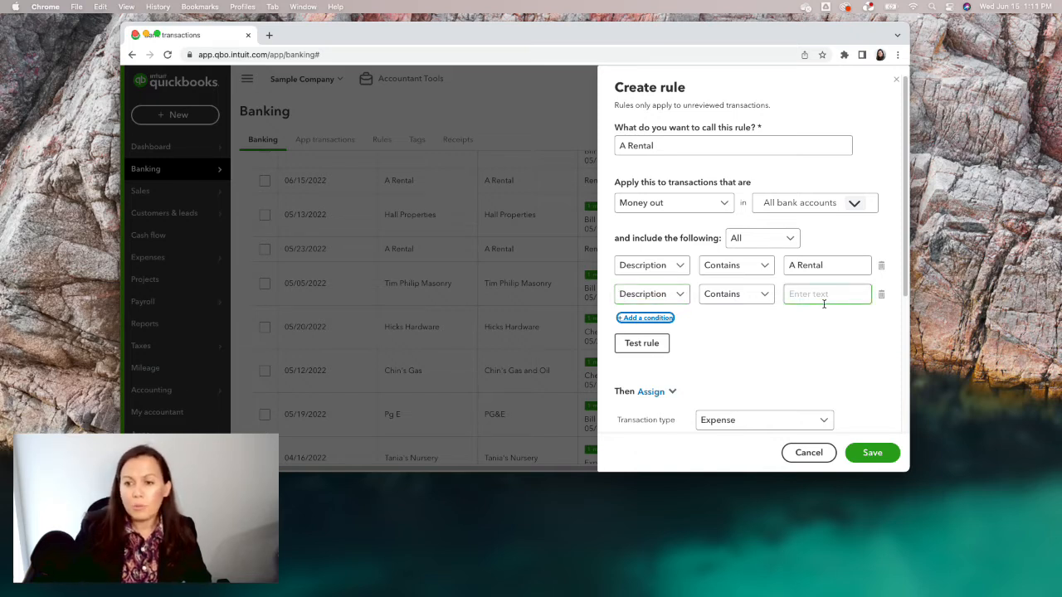
left_click(676, 298)
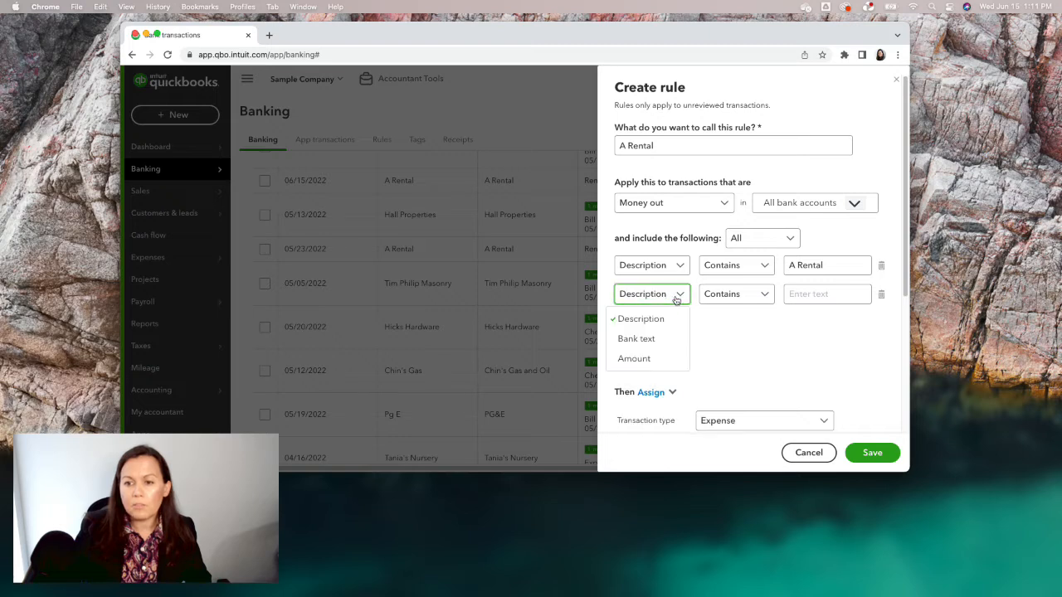
left_click(640, 359)
left_click(829, 300)
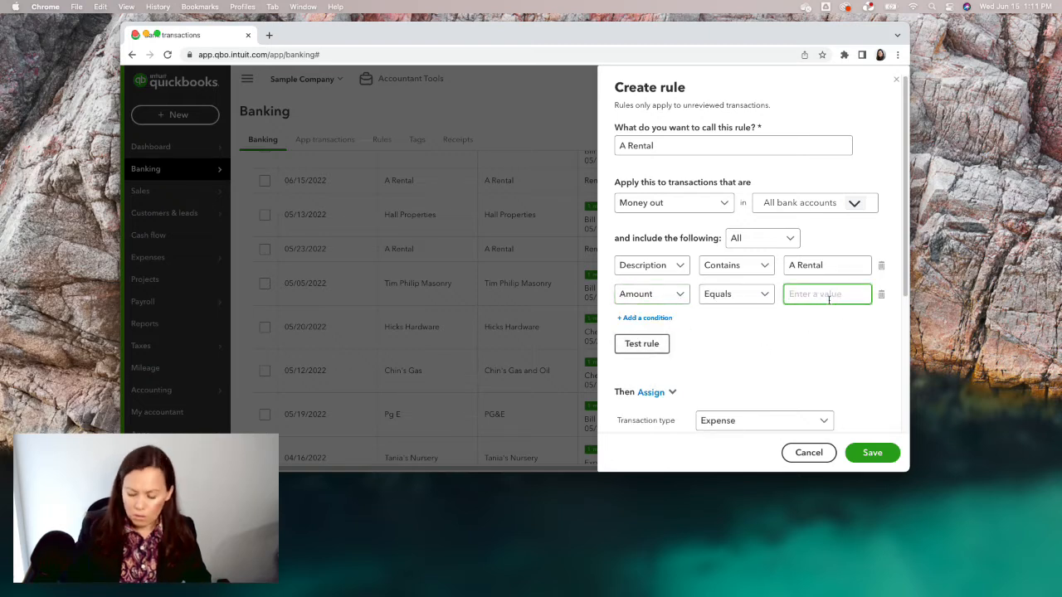
type("1200.00")
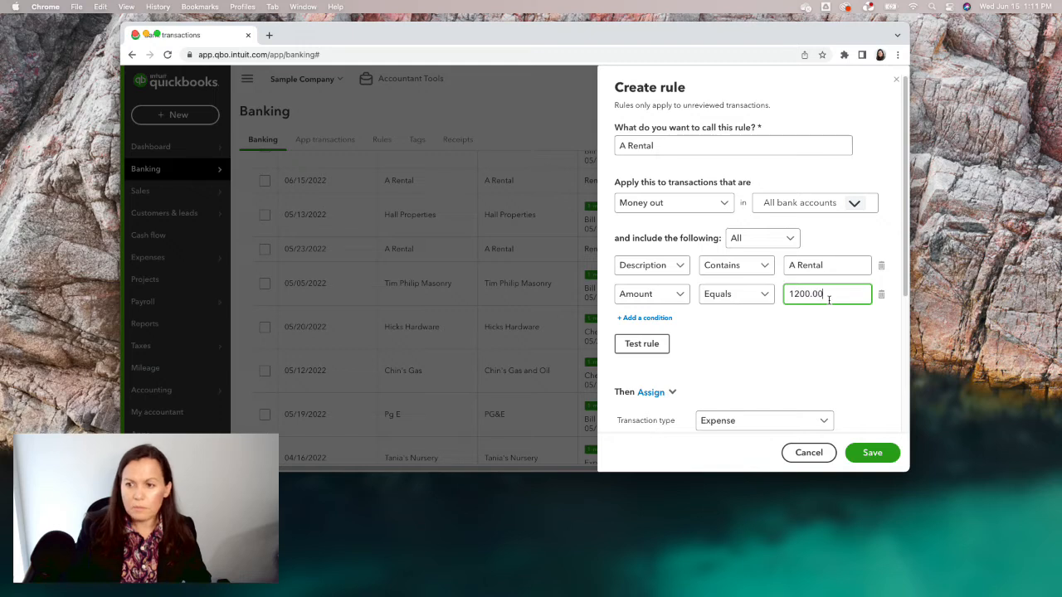
left_click(825, 366)
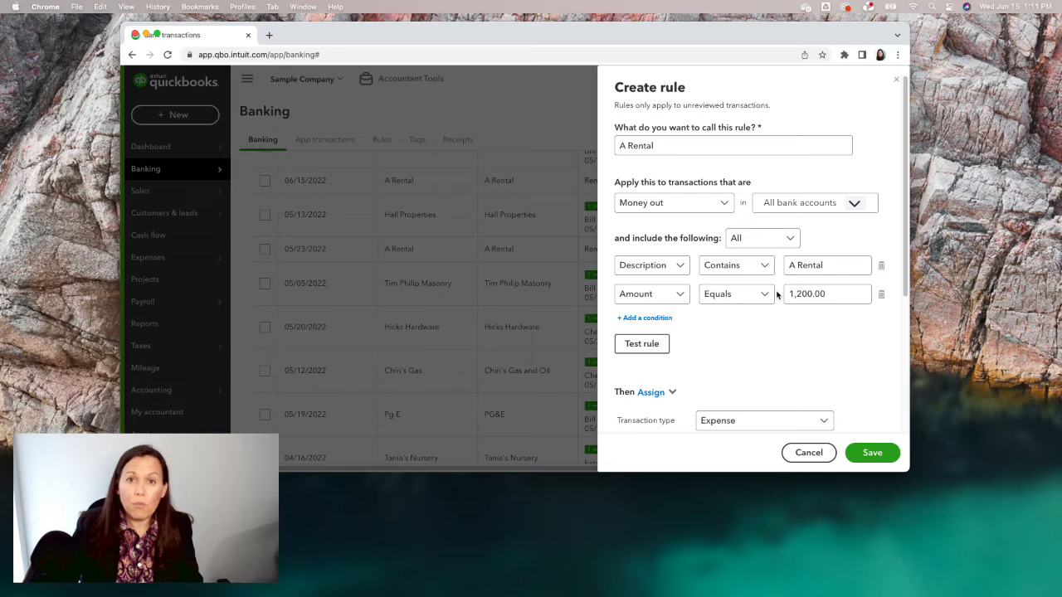
left_click(881, 294)
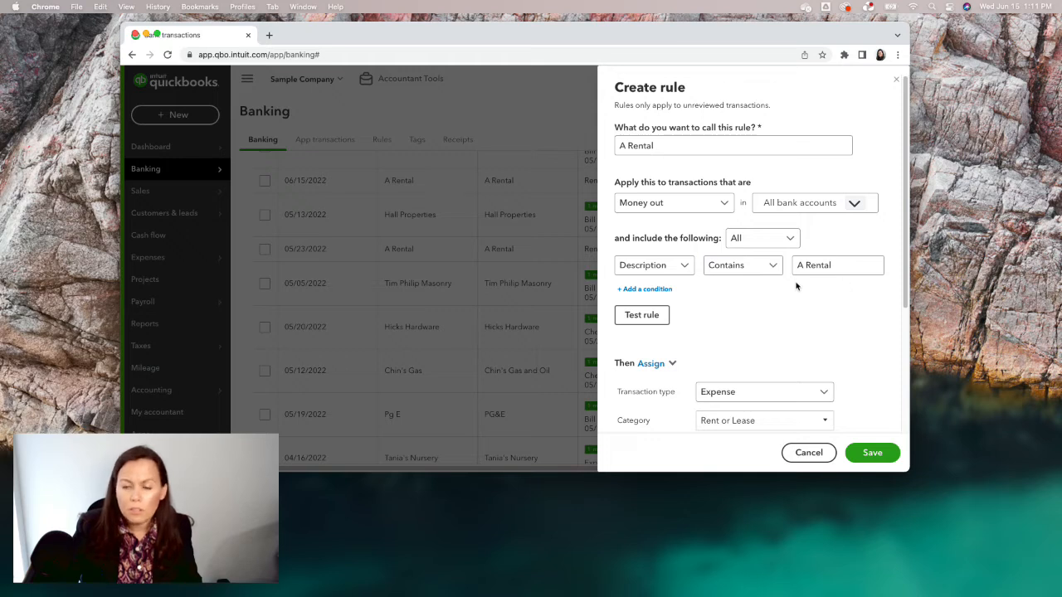
Test the A Rental rule against the unreviewed transactions and save it with Auto-add turned off
left_click(641, 325)
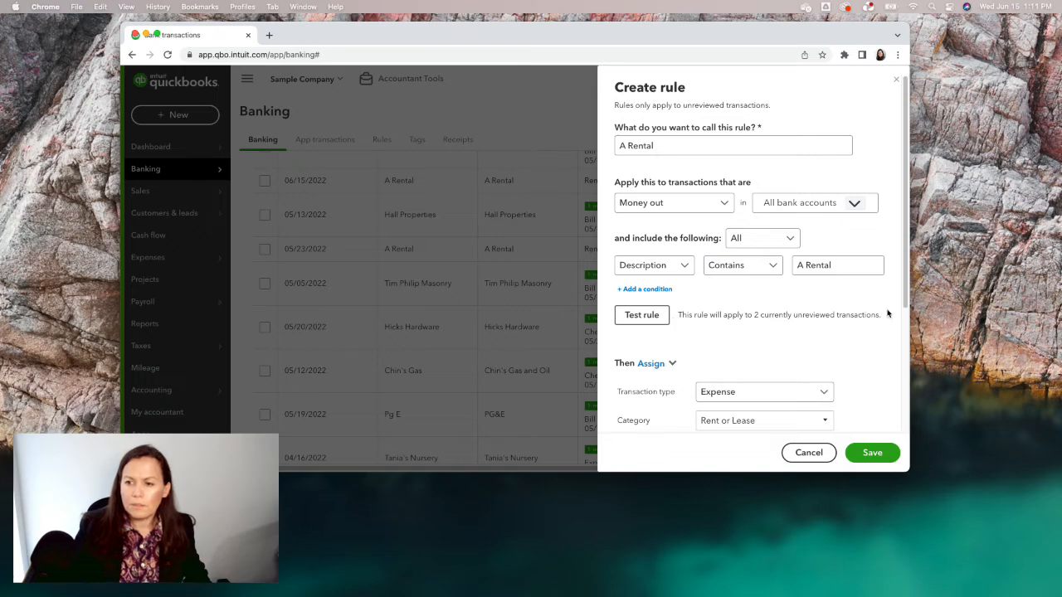
left_click_drag(905, 300, 888, 363)
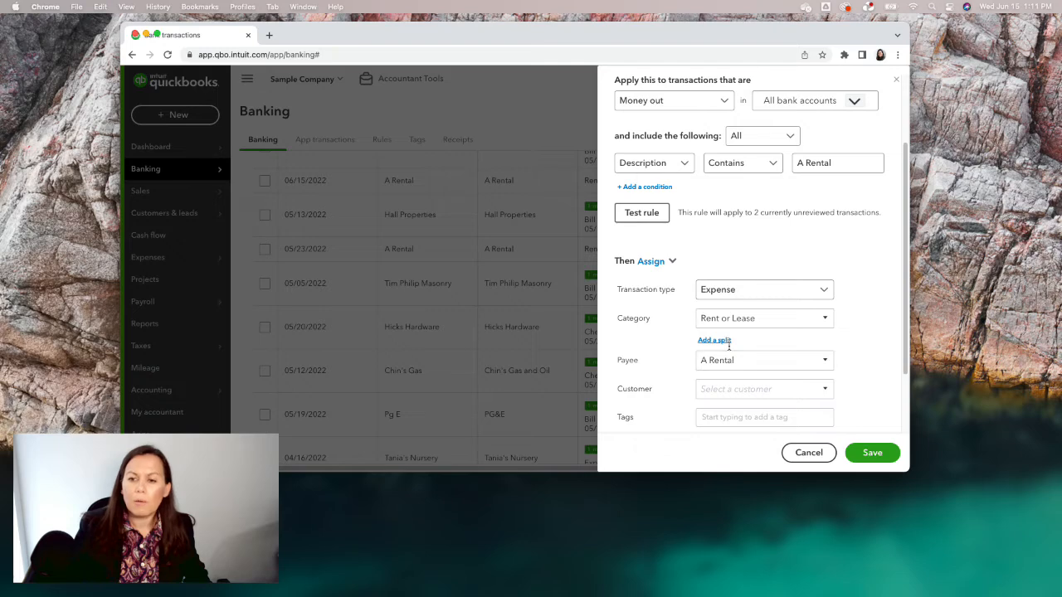
scroll(729, 336, "down", 2)
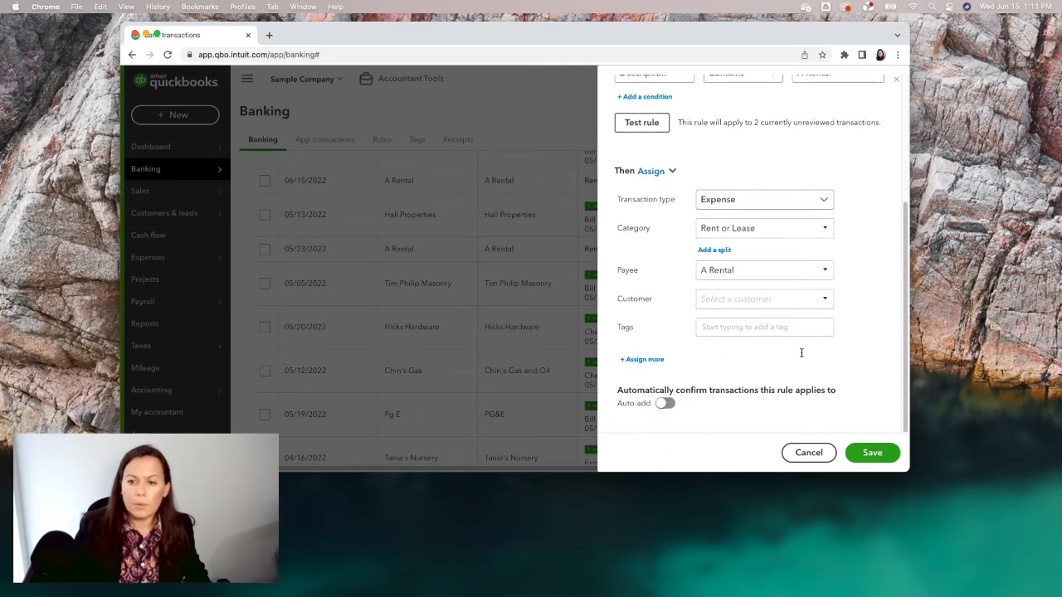
left_click(669, 406)
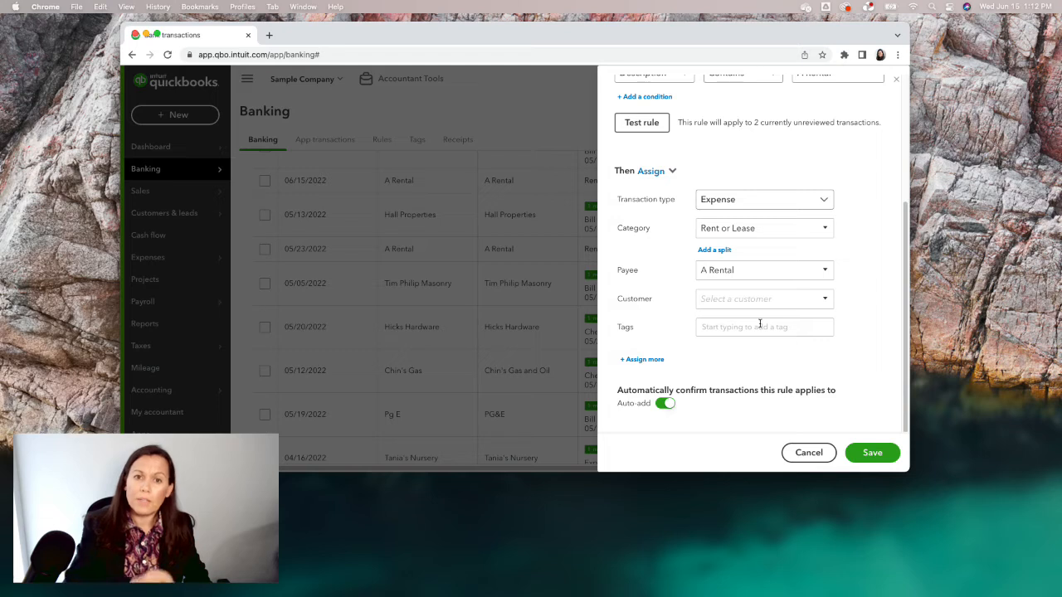
key("space")
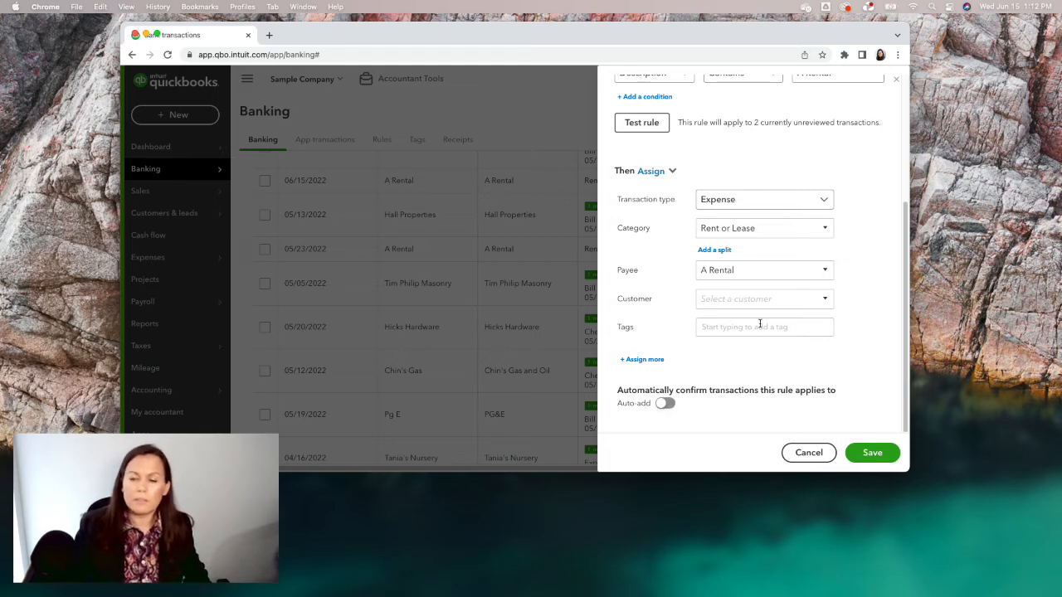
left_click(872, 454)
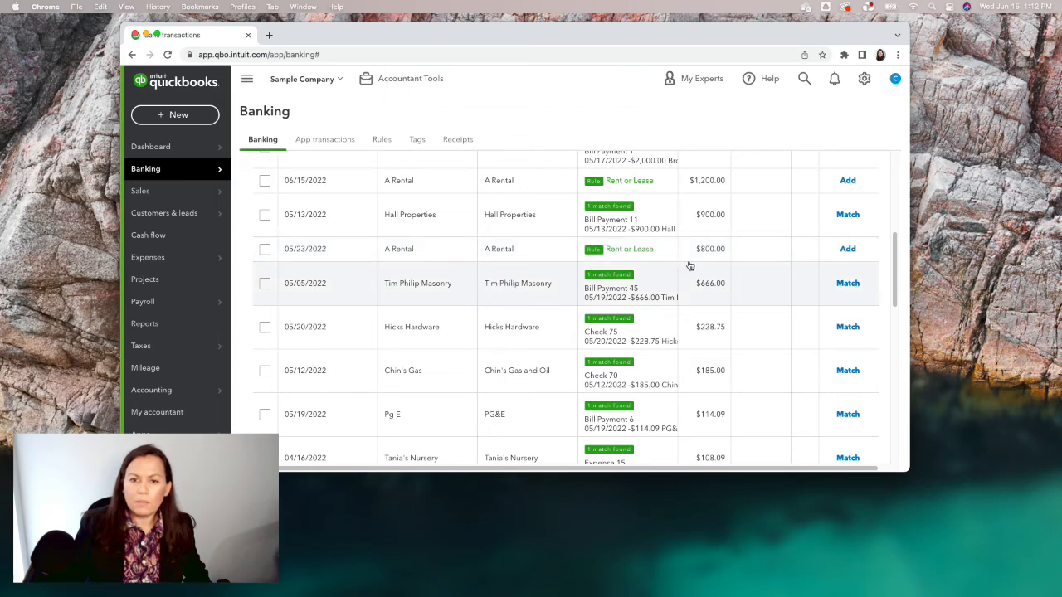
Edit the A Rental rule in the bank rules list to turn on Auto-add and save it
scroll(690, 265, "up", 1)
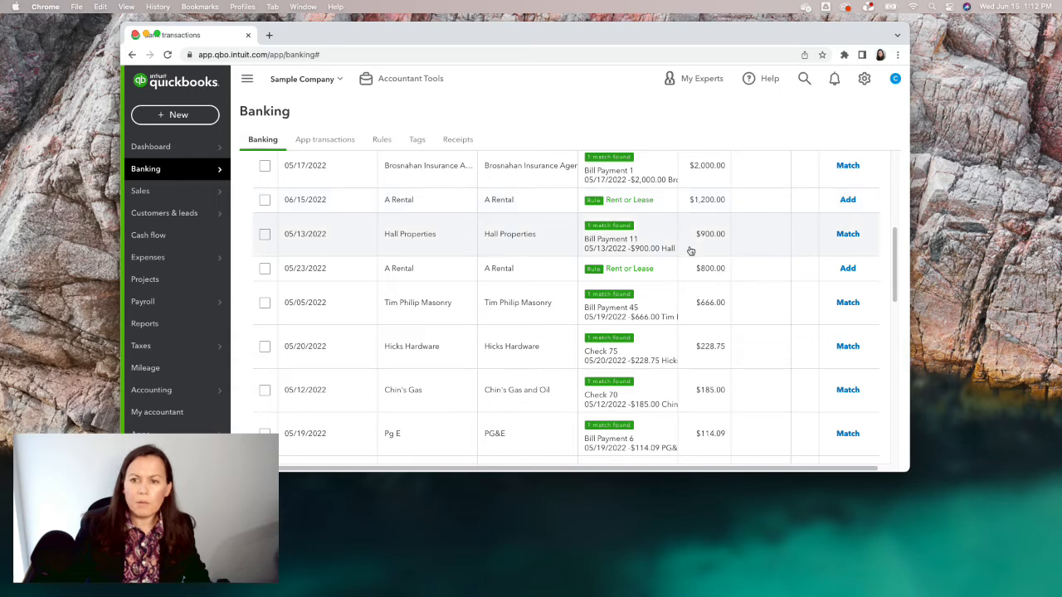
scroll(690, 250, "up", 5)
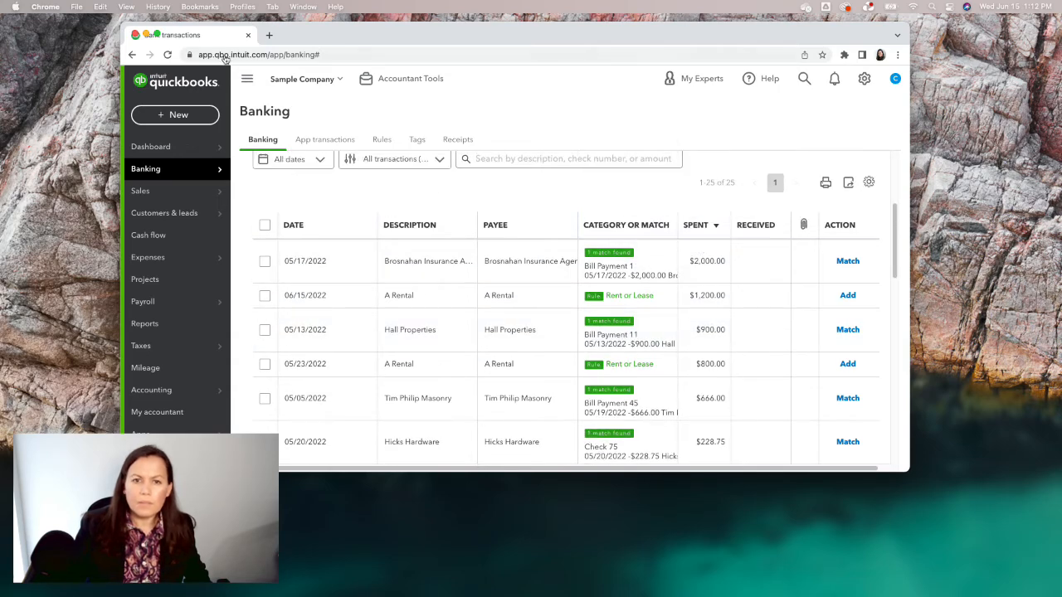
left_click(380, 139)
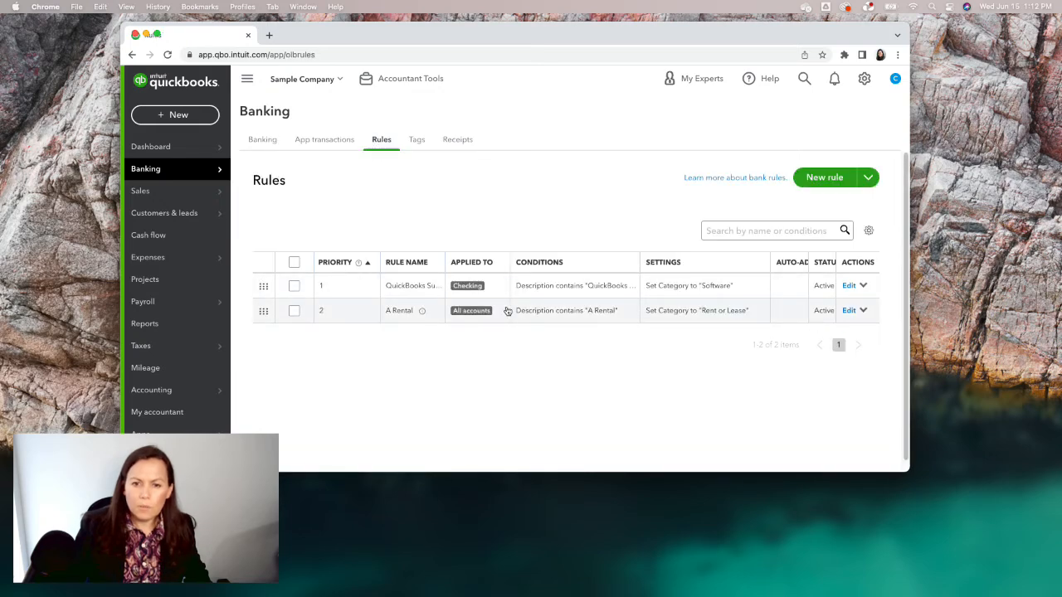
left_click(849, 312)
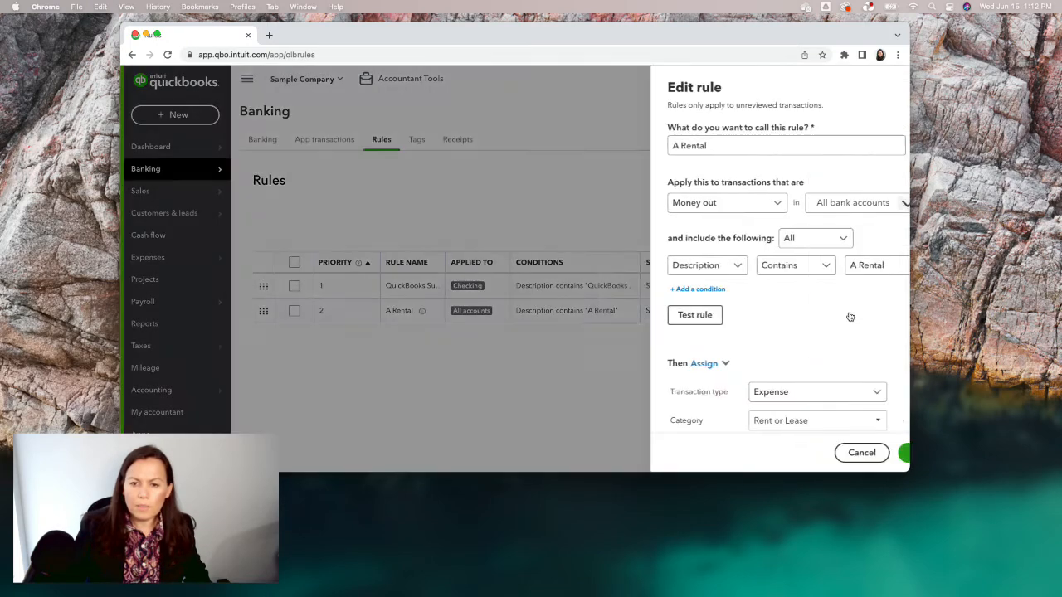
scroll(842, 349, "down", 5)
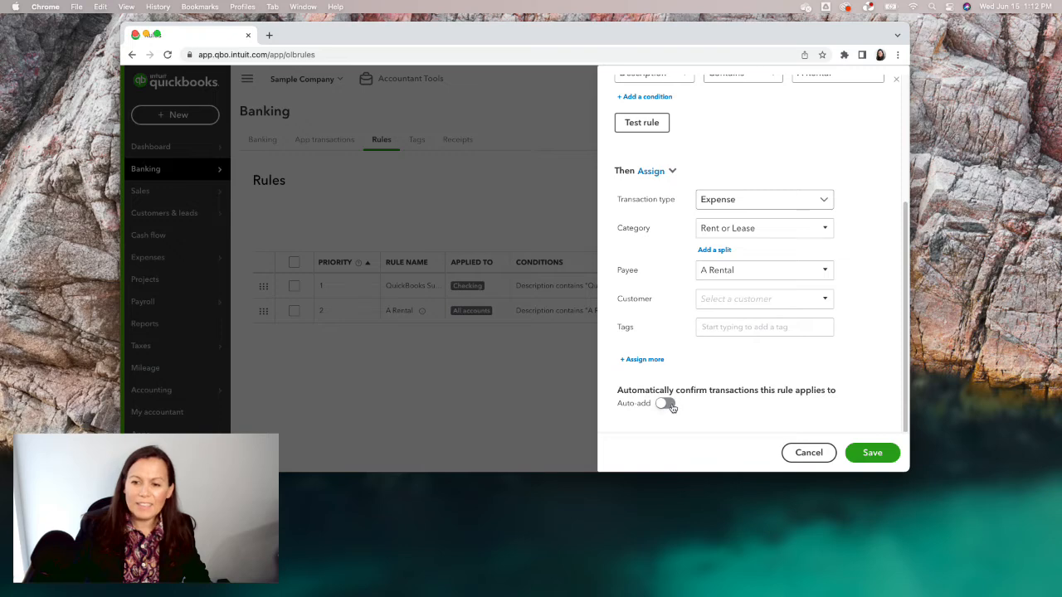
left_click(669, 404)
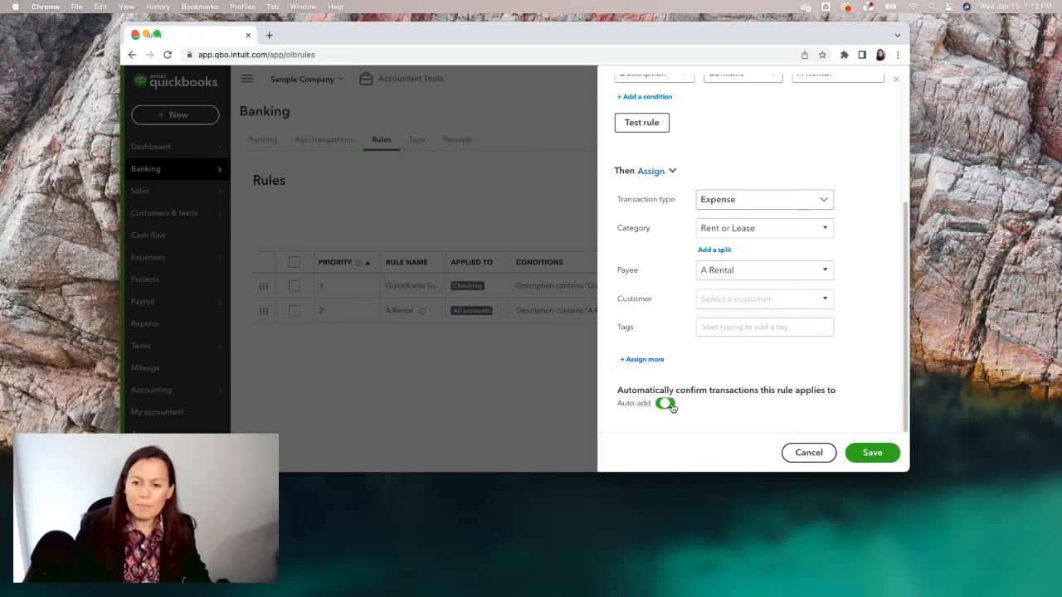
left_click(879, 454)
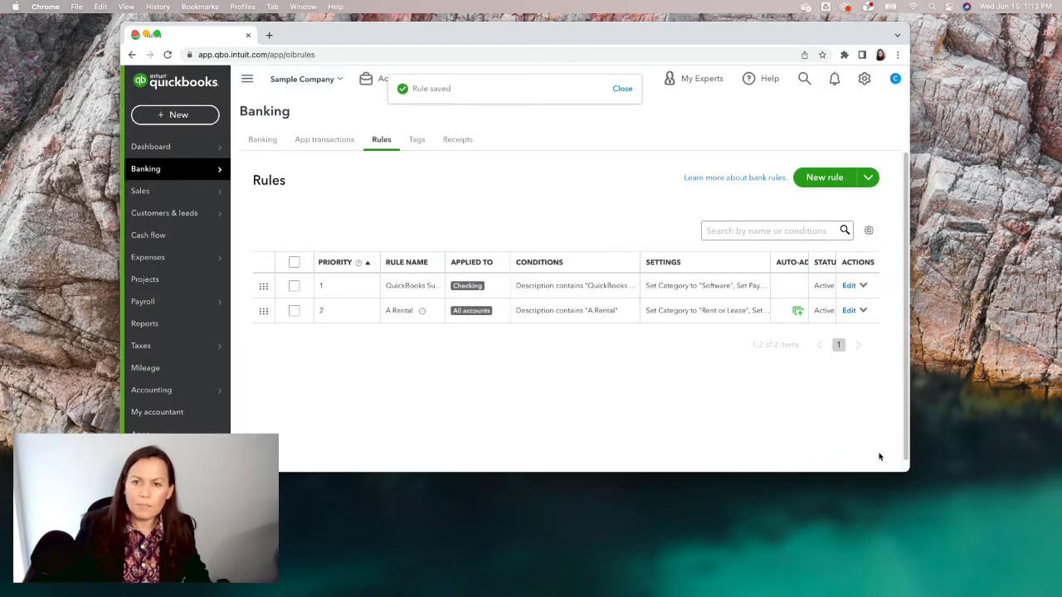
Return to the Checking account's bank transactions and look through the For review list for A Rental entries
left_click(264, 141)
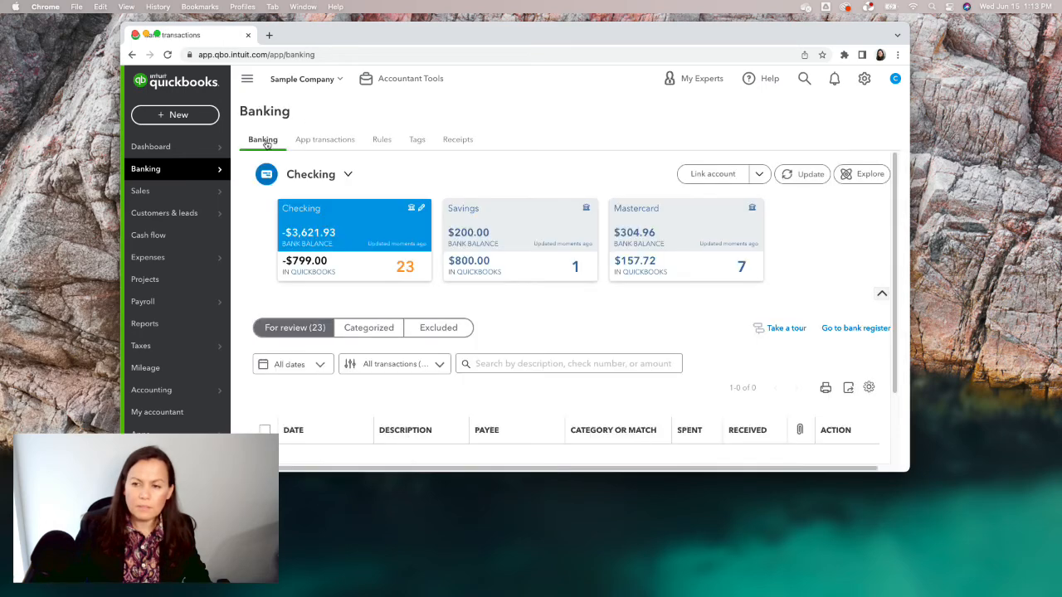
scroll(448, 201, "down", 5)
scroll(449, 201, "down", 3)
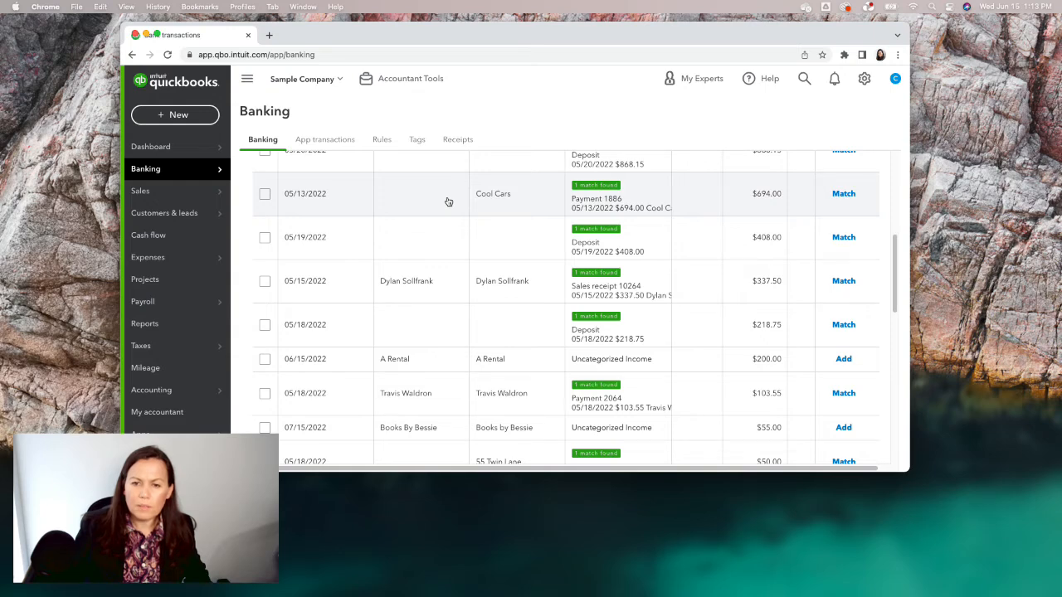
scroll(448, 201, "up", 2)
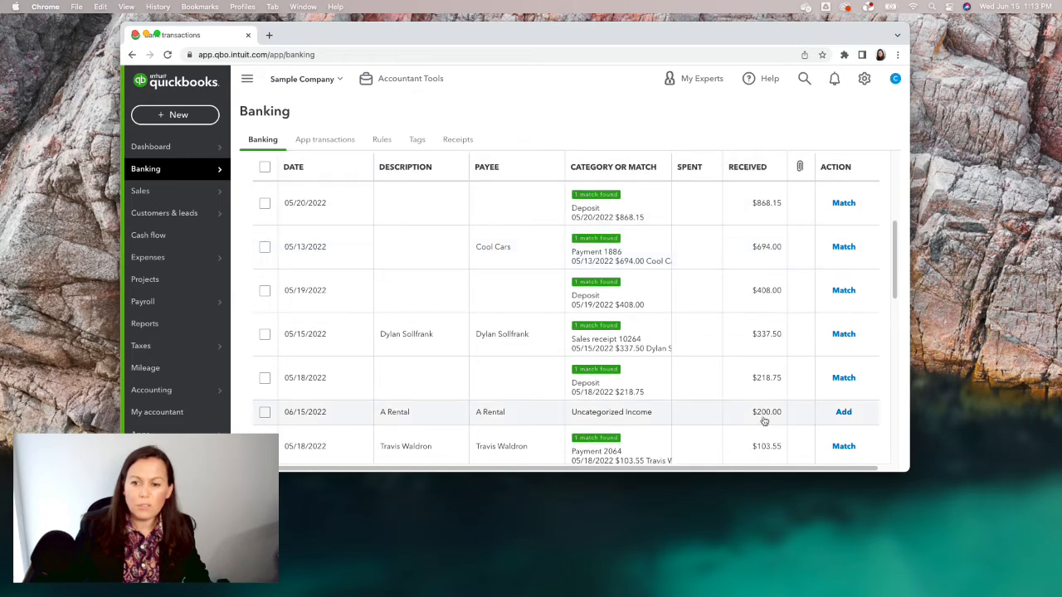
scroll(744, 371, "down", 3)
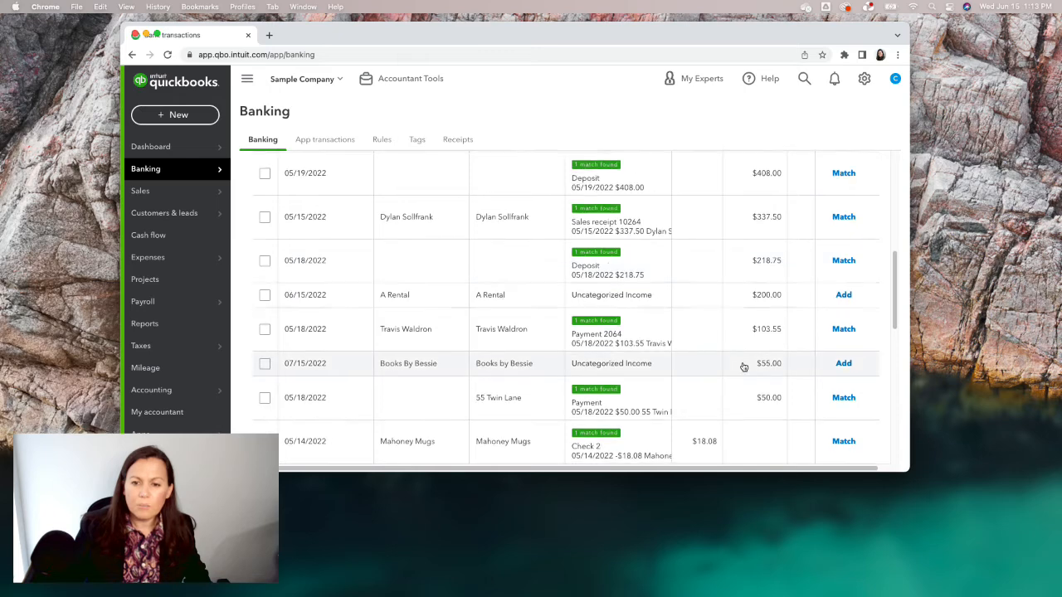
scroll(744, 368, "up", 8)
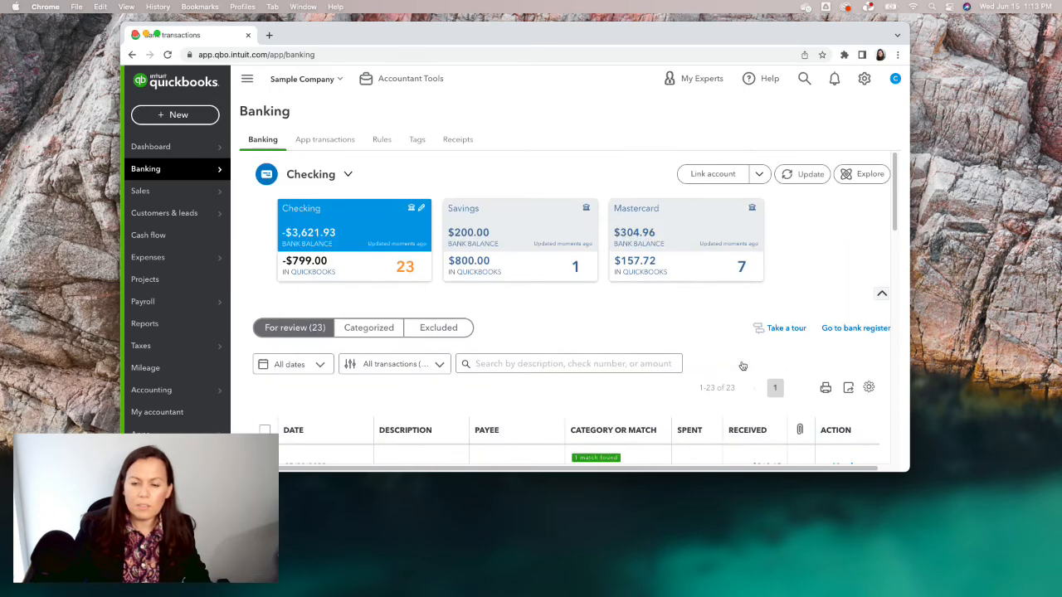
Search the Checking account's For review transactions for "a rental"
scroll(743, 366, "down", 2)
left_click(578, 293)
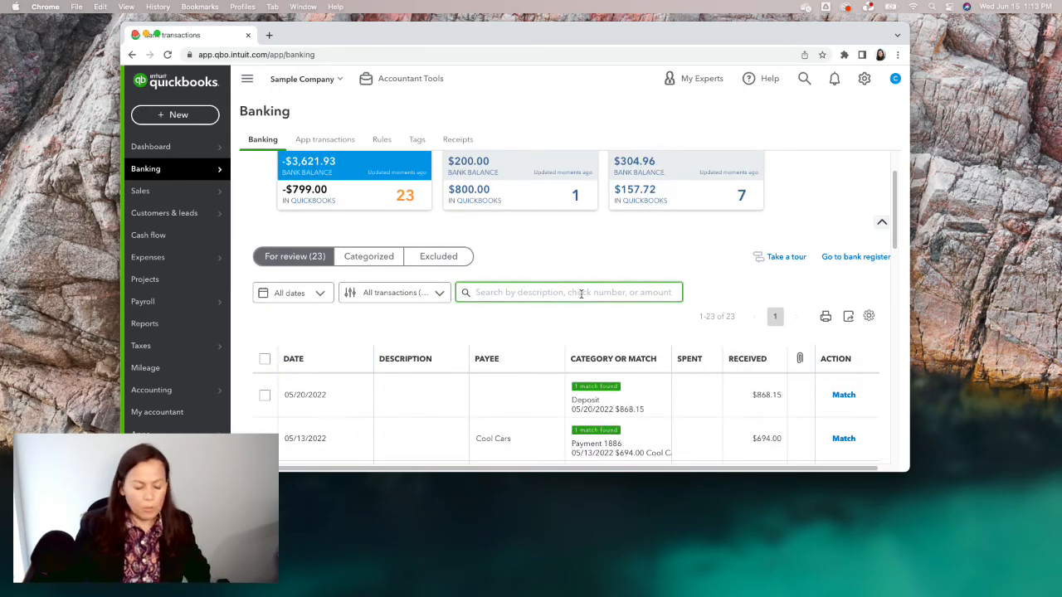
type("arent")
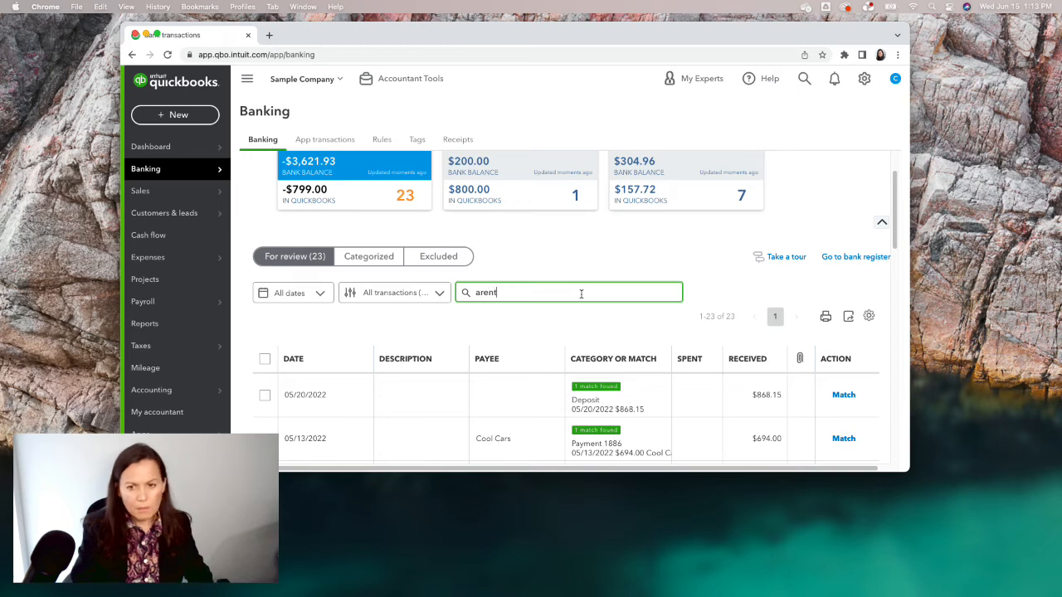
key("BackSpace")
key("BackSpace")
key("BackSpace")
key("BackSpace")
key("BackSpace")
type("a")
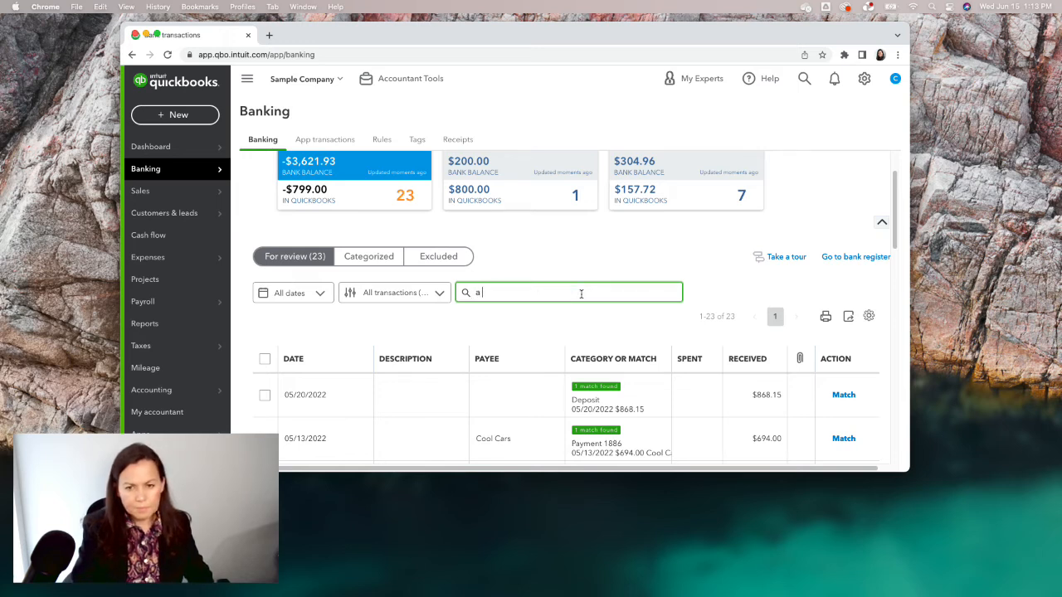
type(" rental")
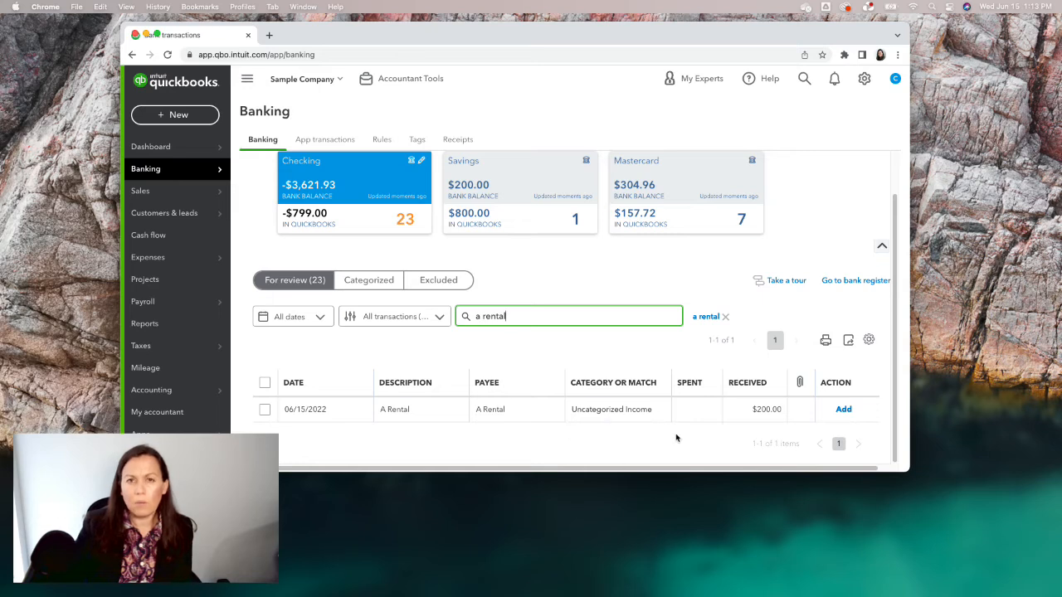
Categorize the $200.00 A Rental deposit dated 06/15/2022 as Rent or Lease and add it to the books
left_click(770, 410)
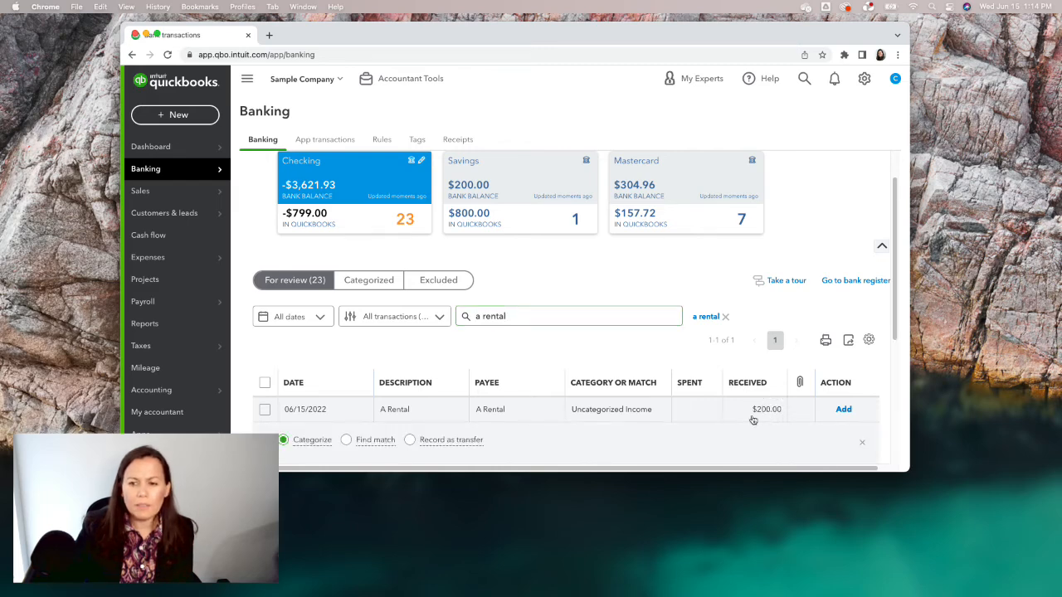
scroll(754, 416, "down", 5)
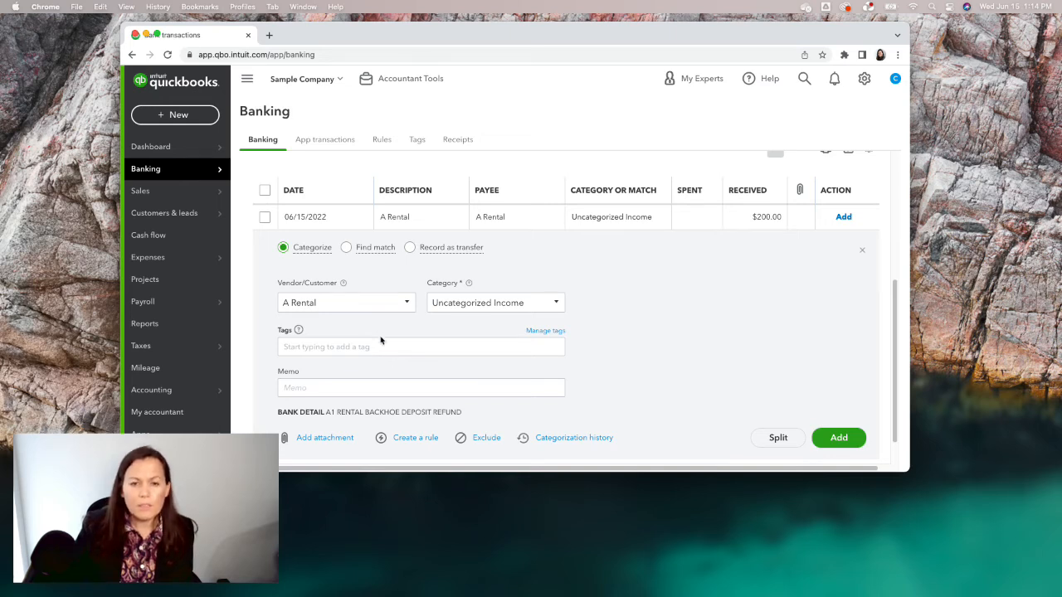
left_click(474, 303)
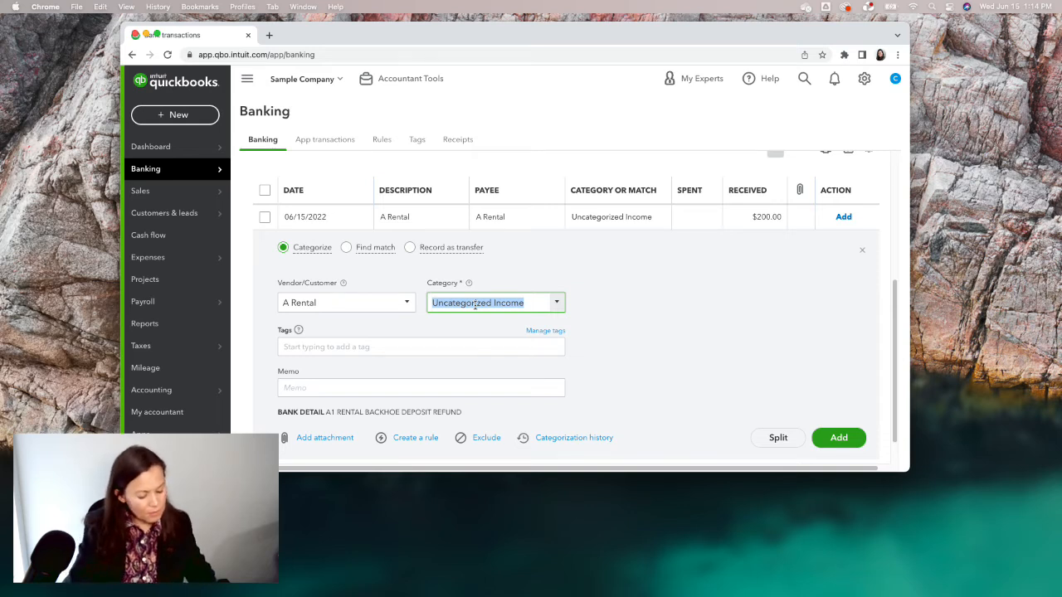
type("rent")
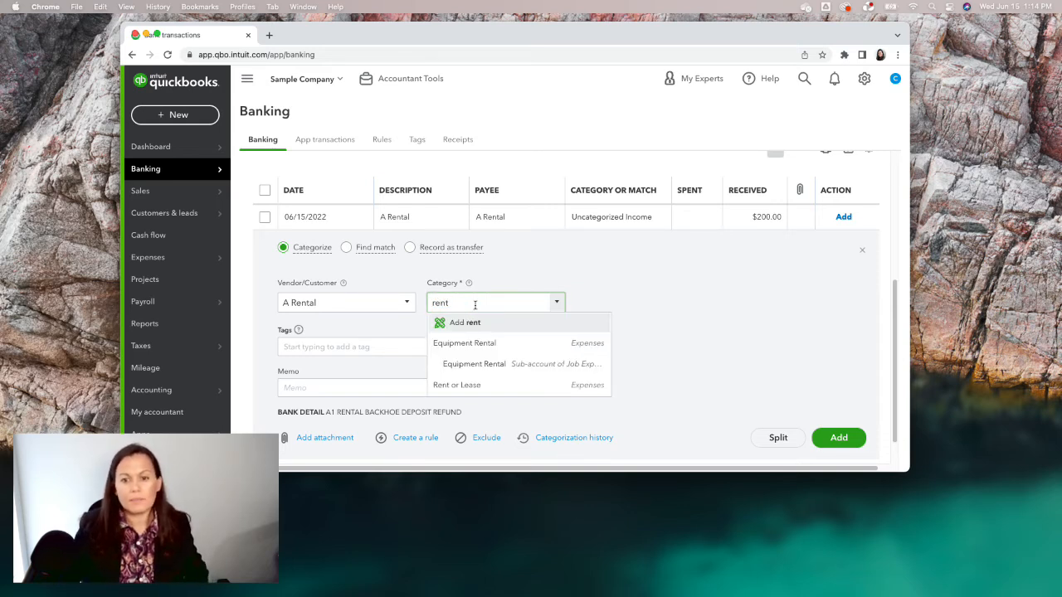
left_click(461, 386)
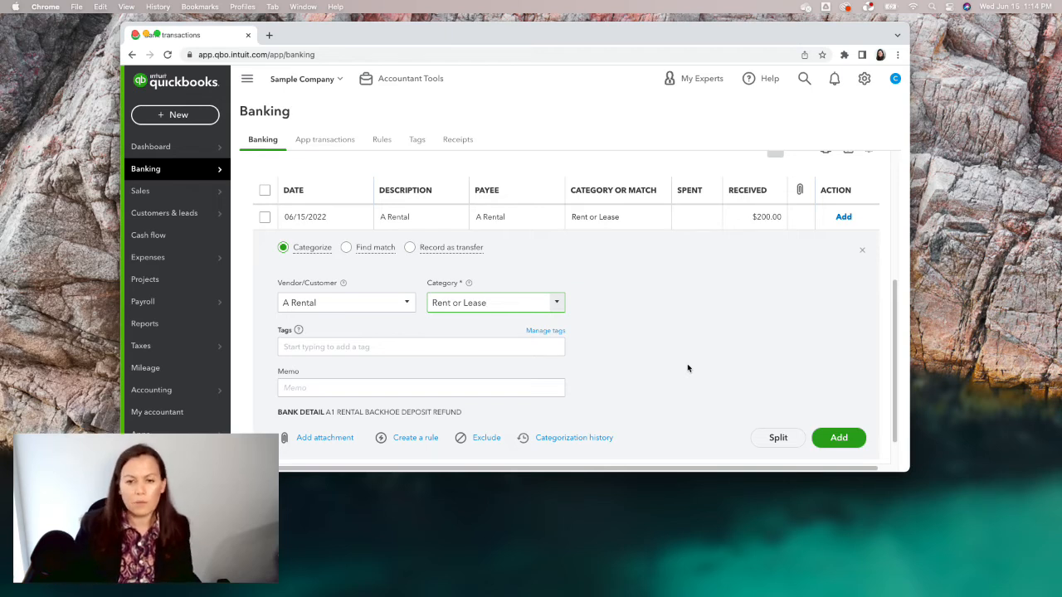
scroll(718, 375, "up", 1)
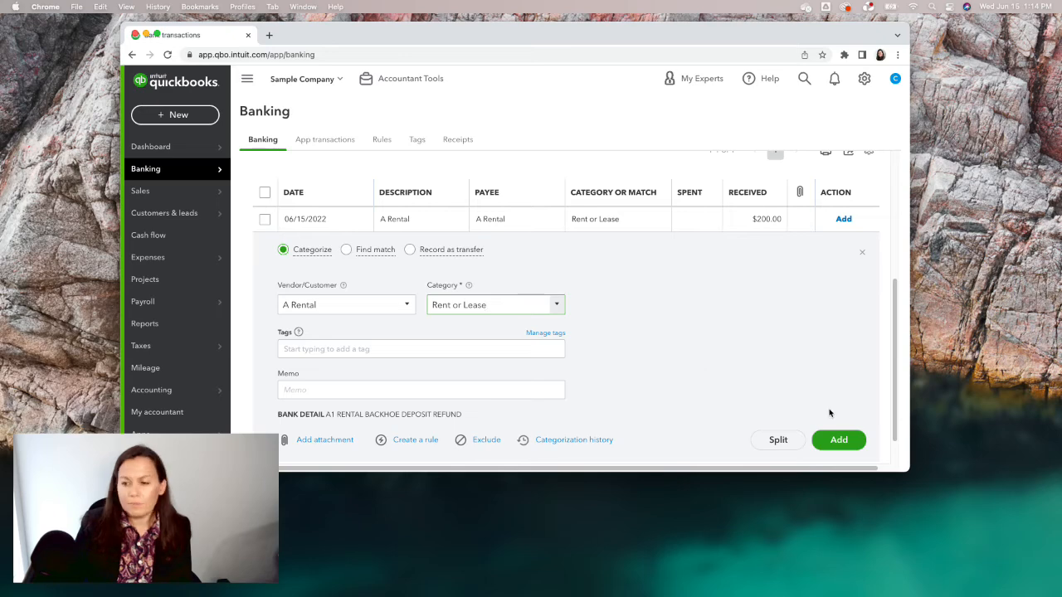
left_click(836, 440)
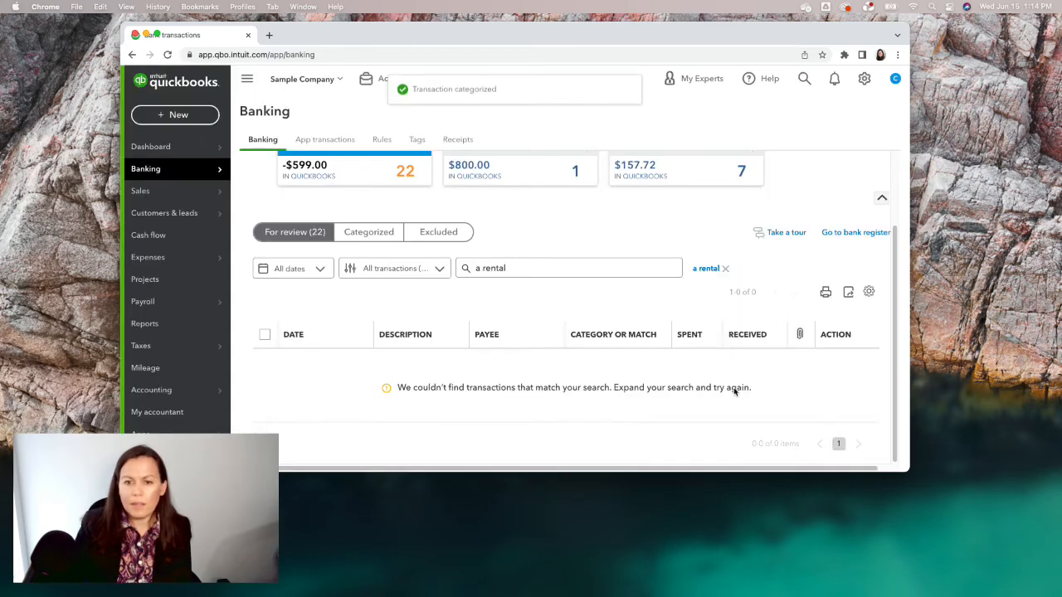
scroll(645, 368, "up", 1)
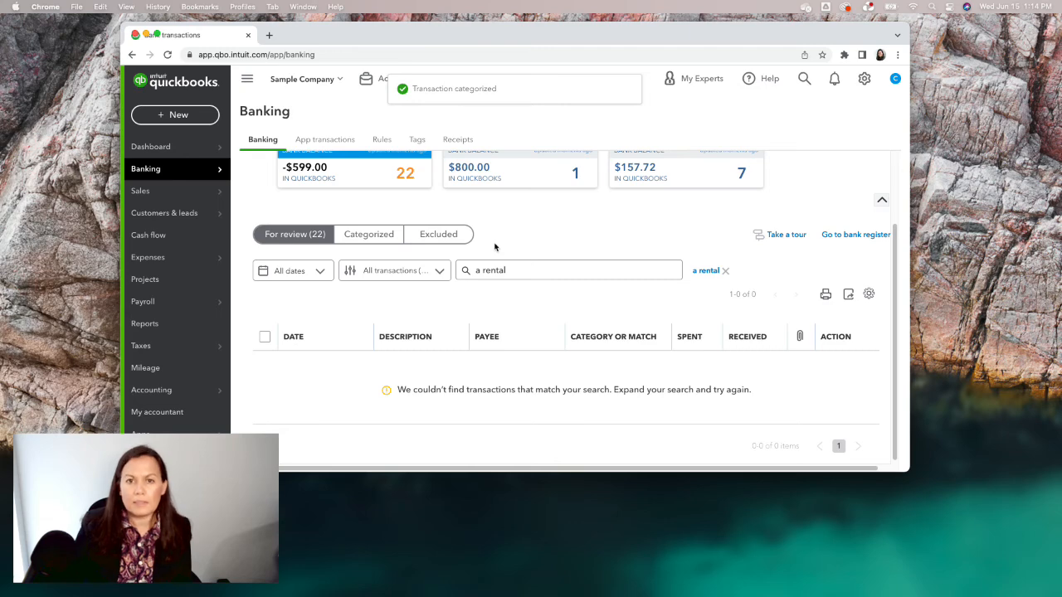
scroll(500, 248, "down", 1)
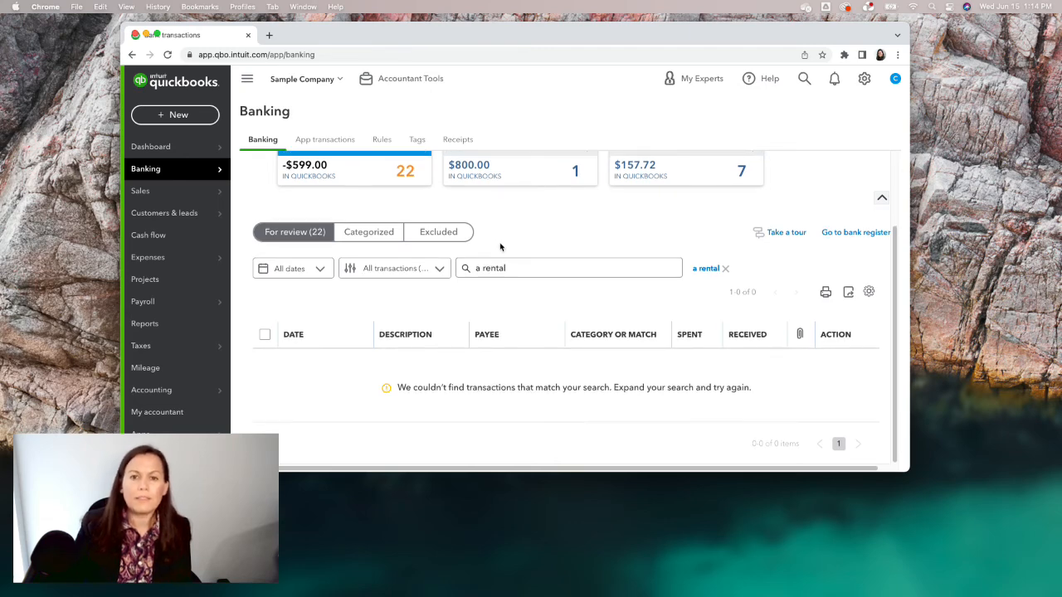
scroll(500, 247, "up", 2)
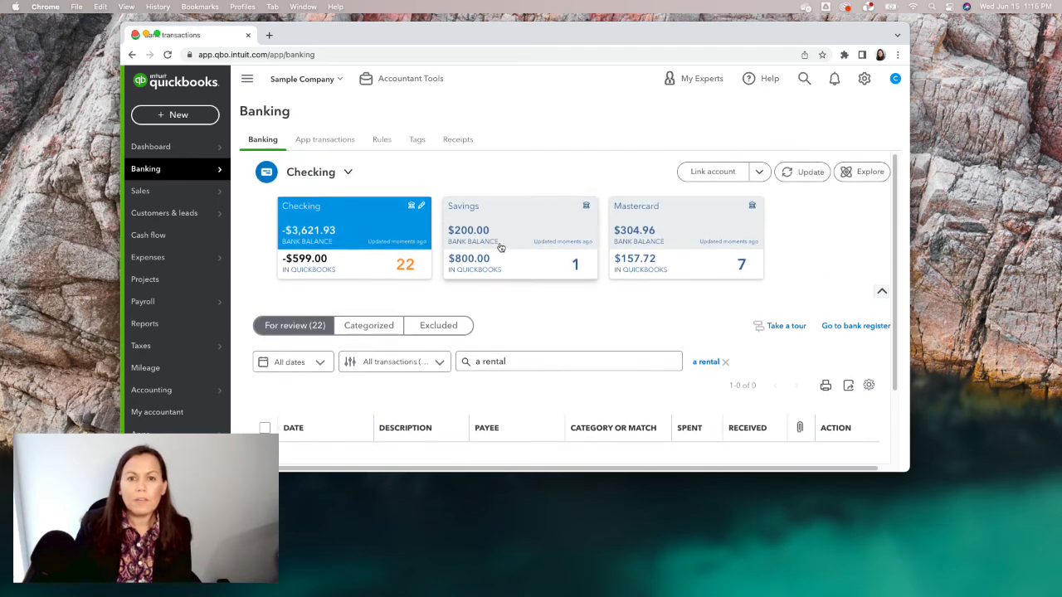